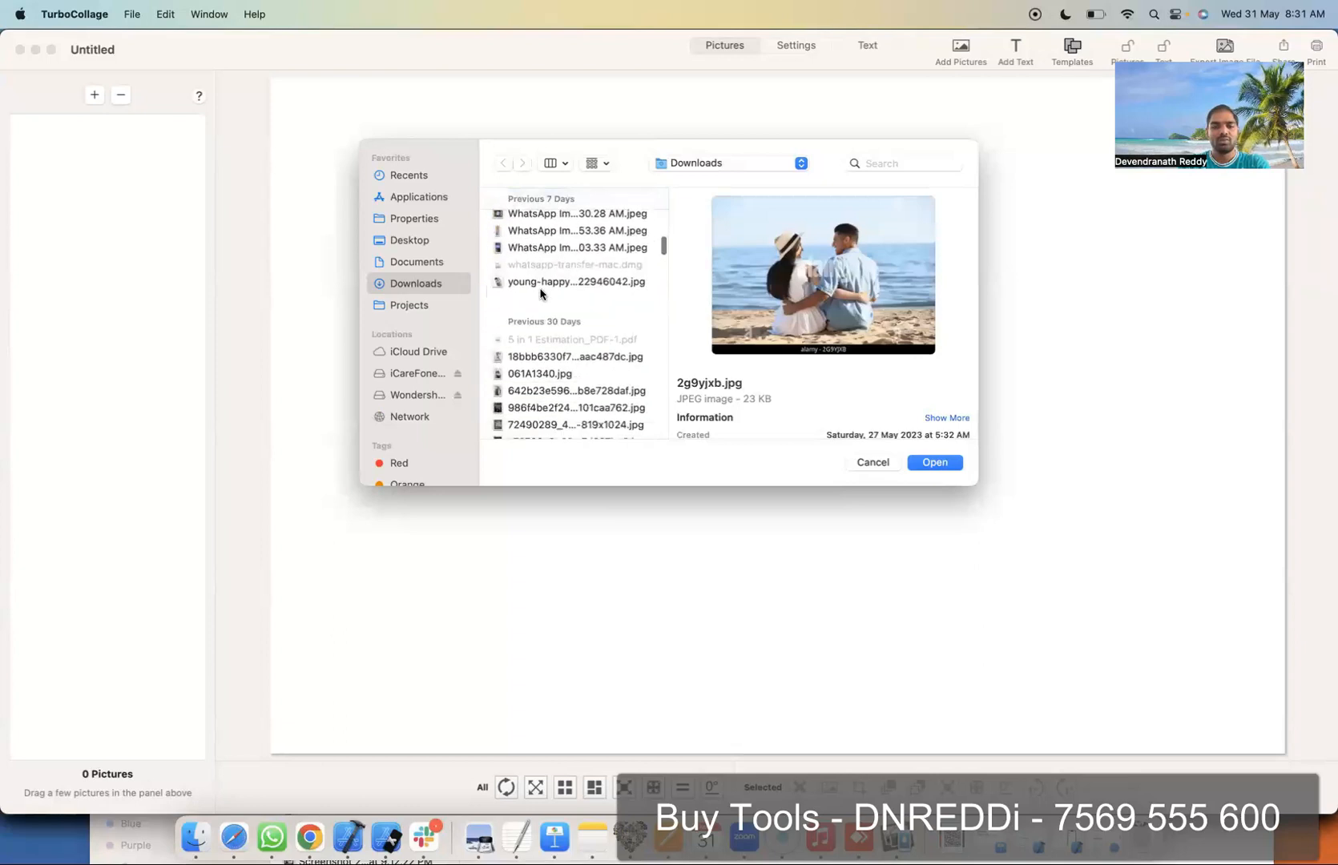
# Step: Add a continuous range of image files from the Downloads folder to the empty collage
pyautogui.scroll(-2, 541, 294)
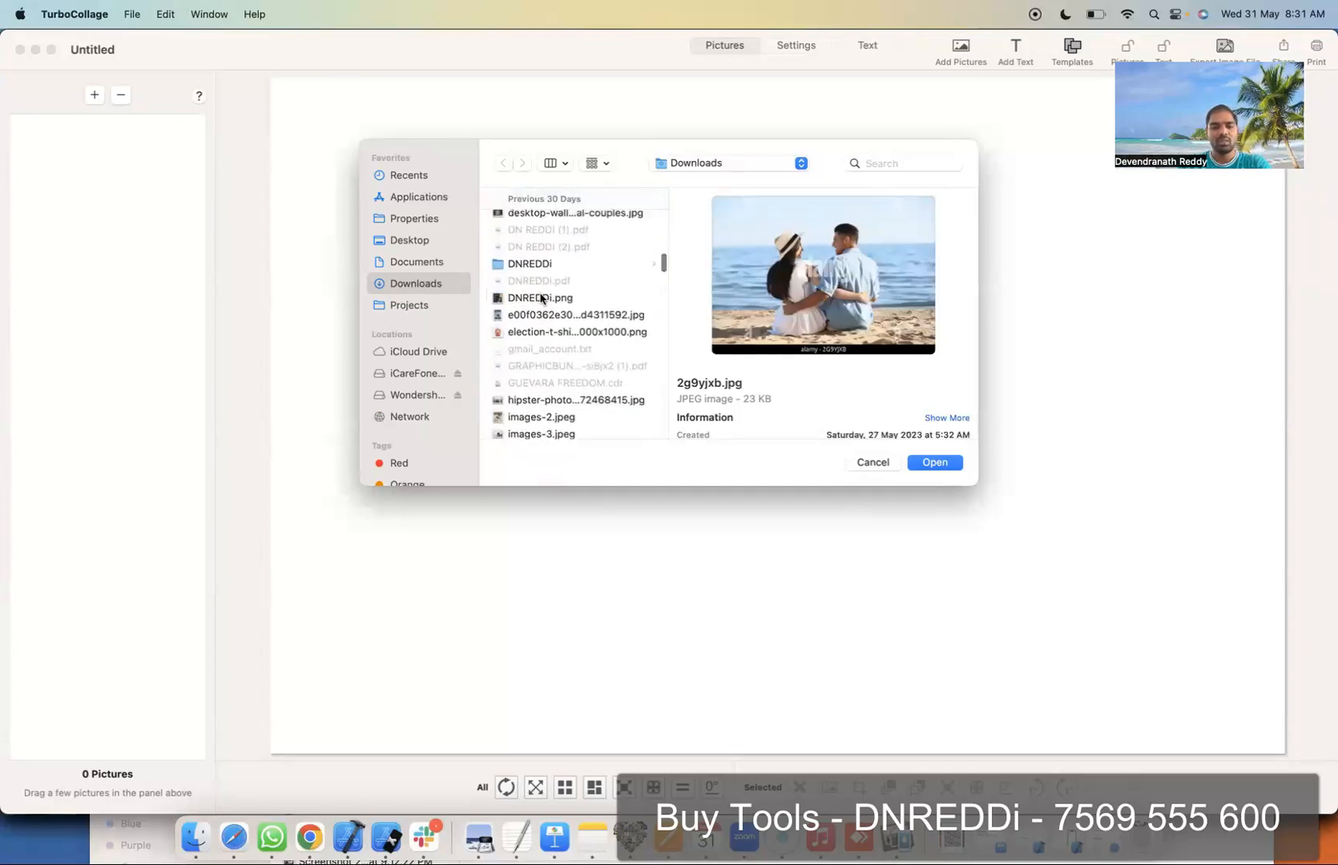
pyautogui.keyDown('shift'); pyautogui.click(526, 332); pyautogui.keyUp('shift')
pyautogui.scroll(-5, 580, 402)
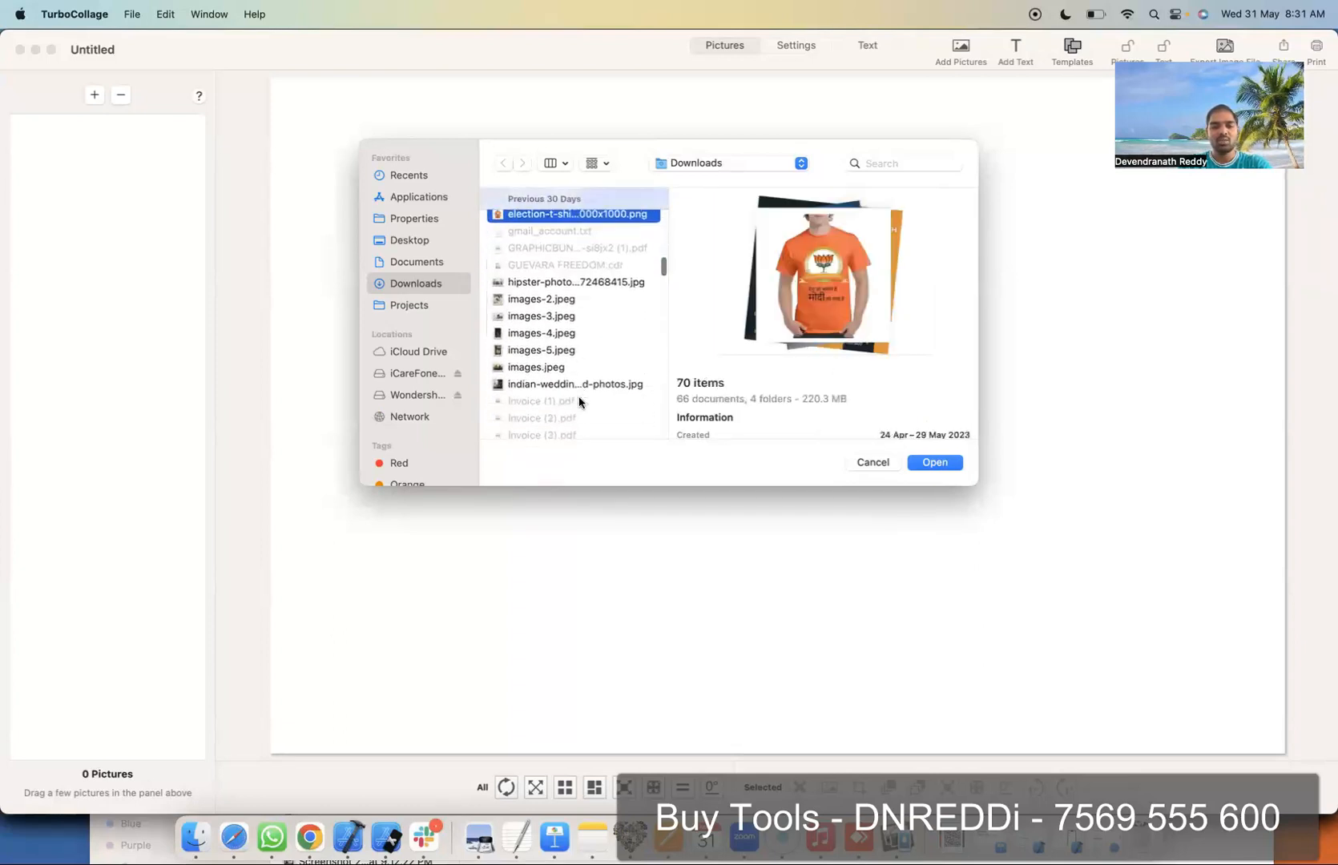
pyautogui.keyDown('shift'); pyautogui.click(532, 264); pyautogui.keyUp('shift')
pyautogui.click(945, 469)
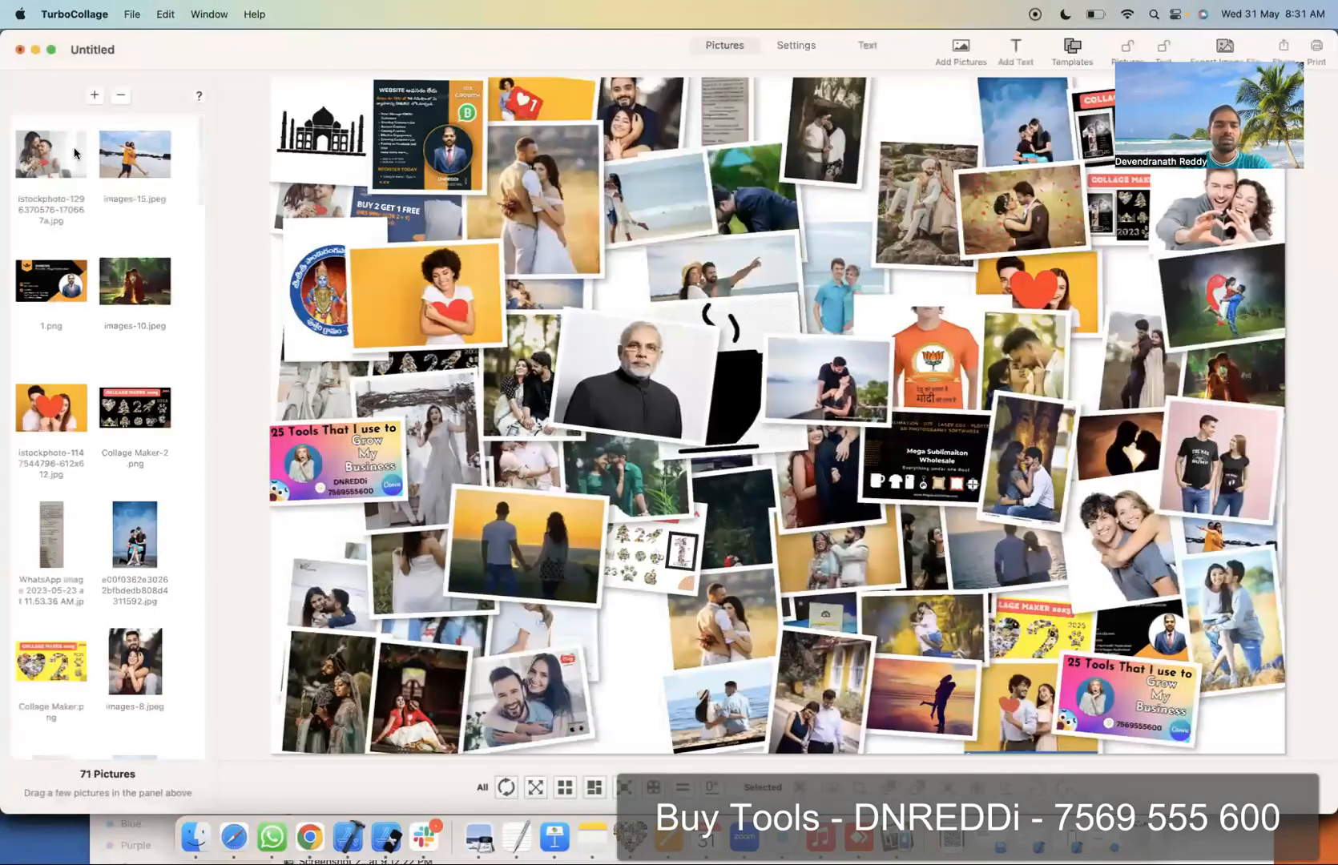
# Step: Set a custom collage size of 12 inches wide by 18 inches high
pyautogui.click(793, 49)
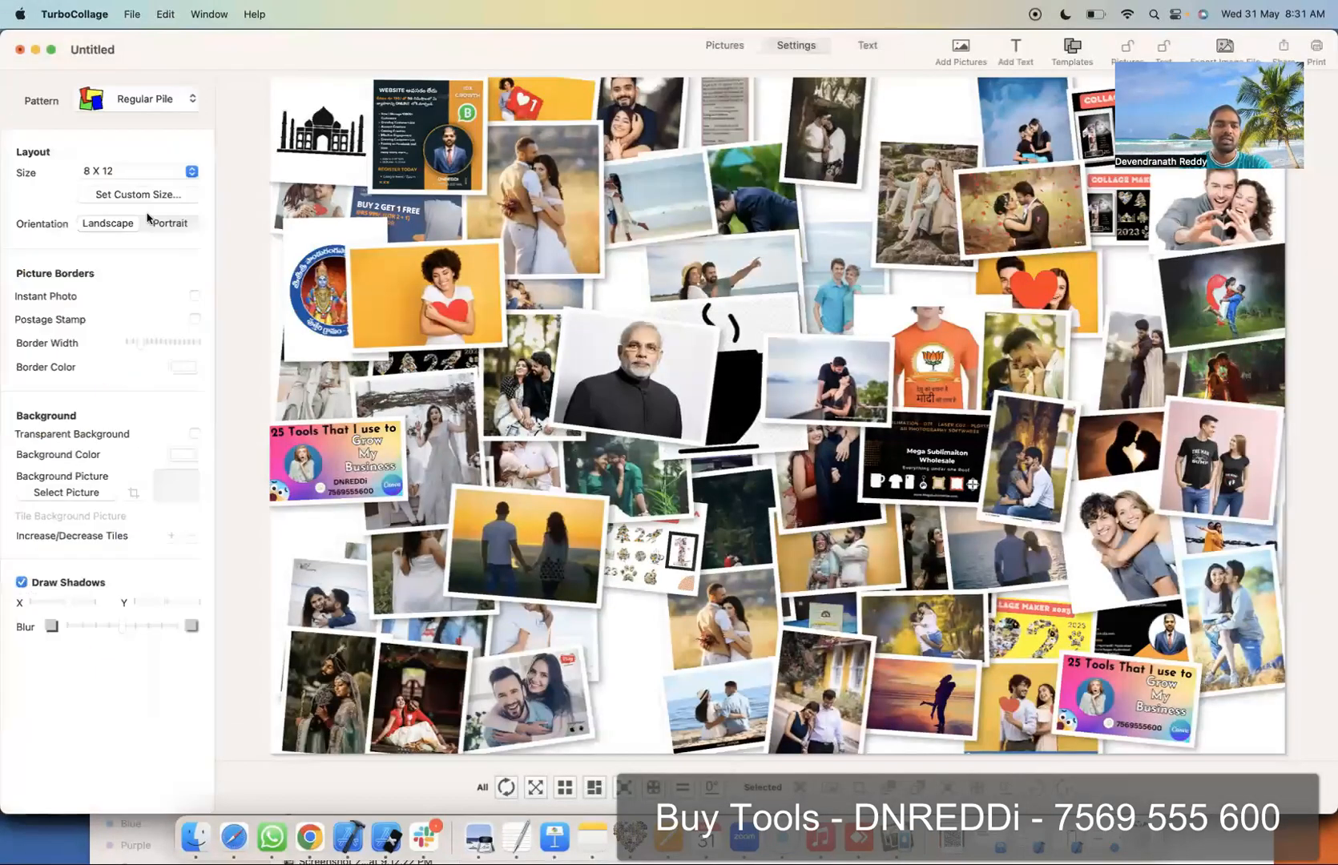
pyautogui.click(110, 177)
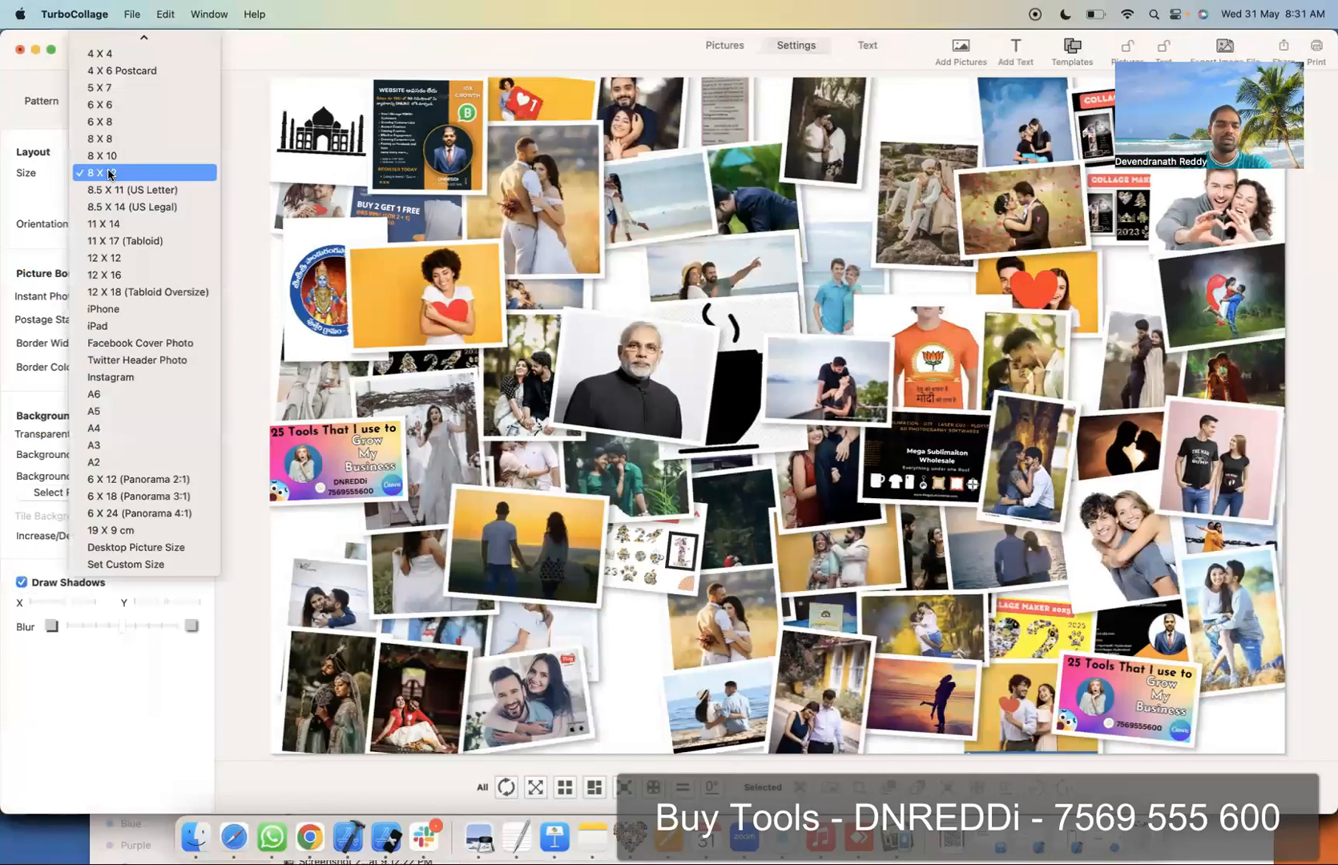
pyautogui.click(120, 565)
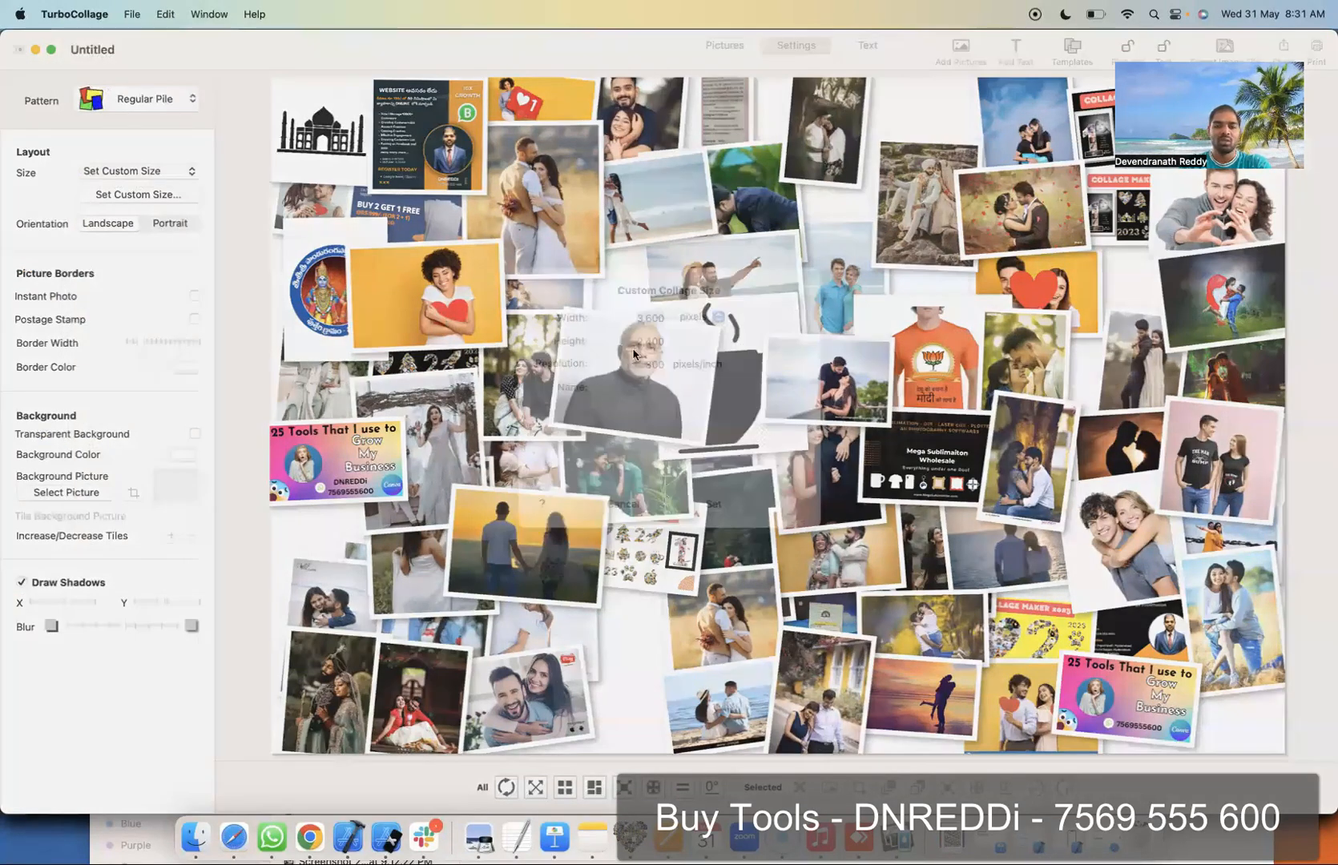
pyautogui.click(697, 342)
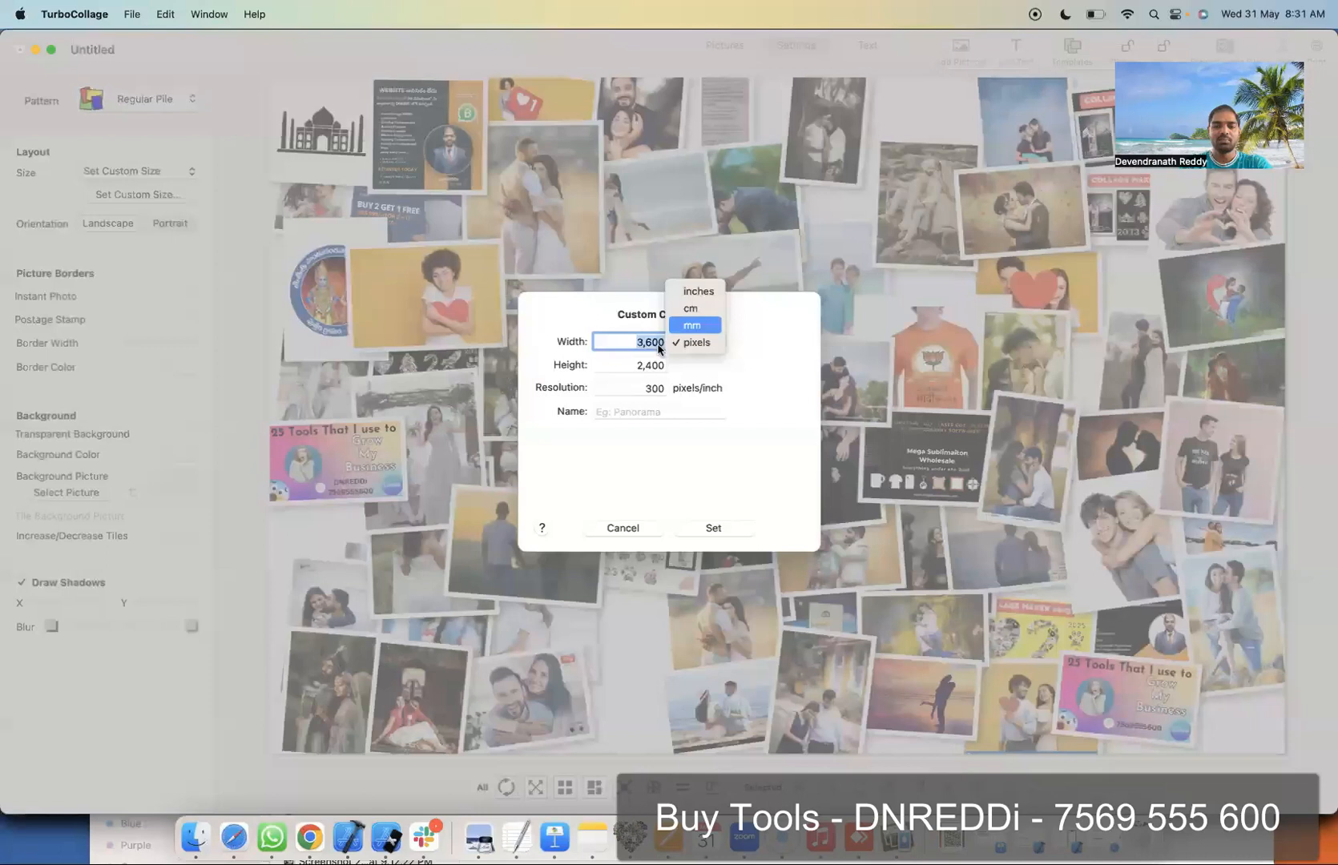
pyautogui.click(697, 291)
pyautogui.click(651, 365)
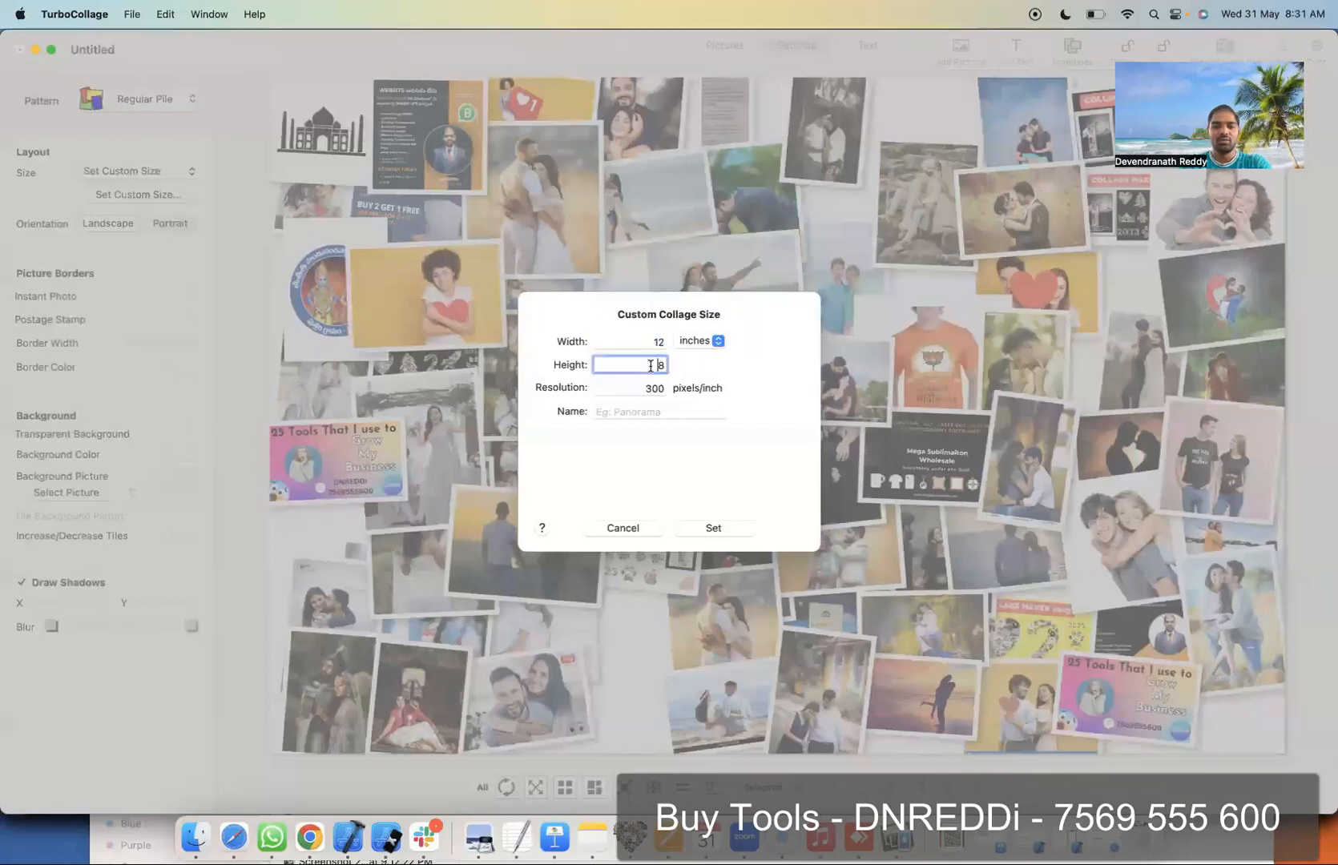
pyautogui.click(713, 532)
pyautogui.press('Return')
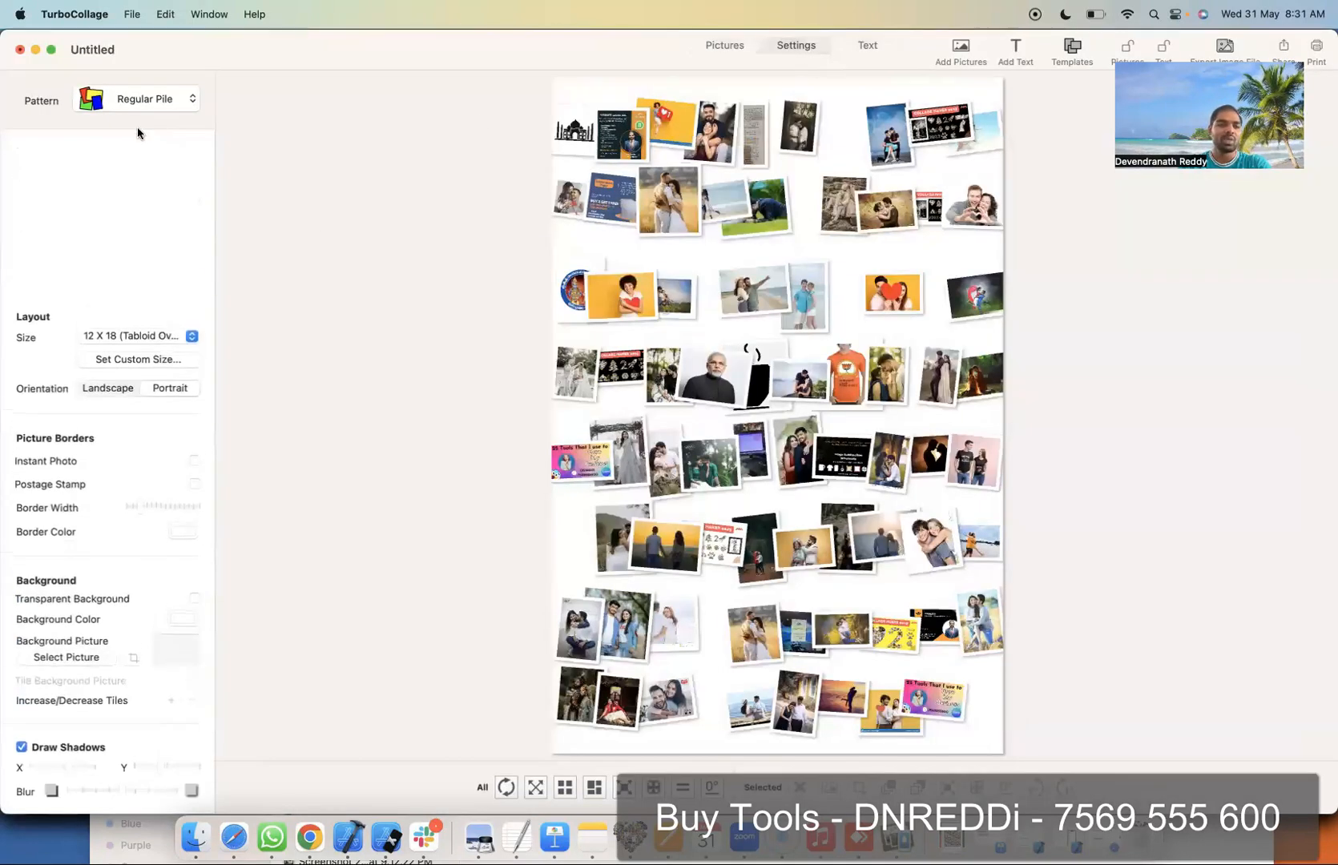
# Step: Try the Advanced Pile pattern on the collage, followed by Picture Grid
pyautogui.click(139, 95)
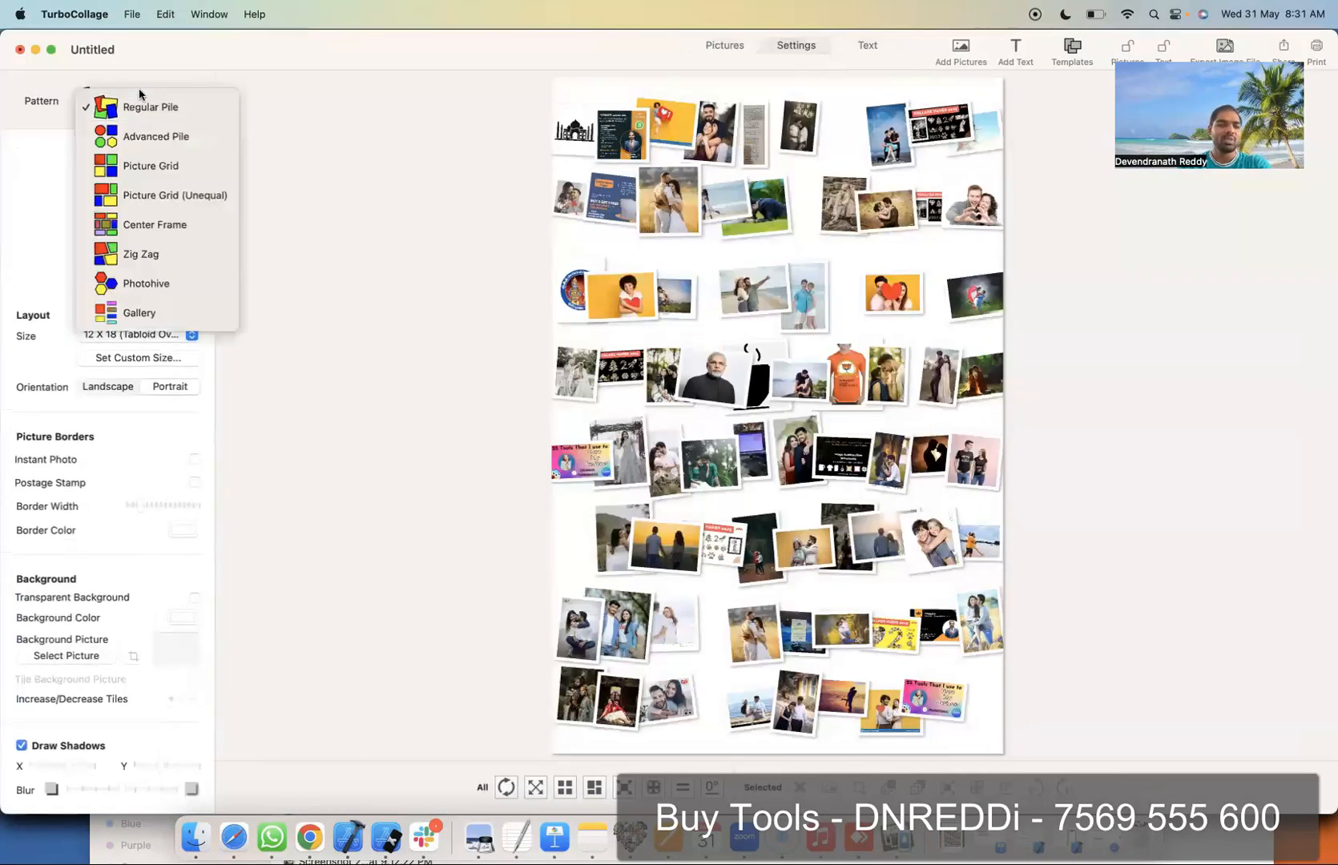
pyautogui.click(143, 138)
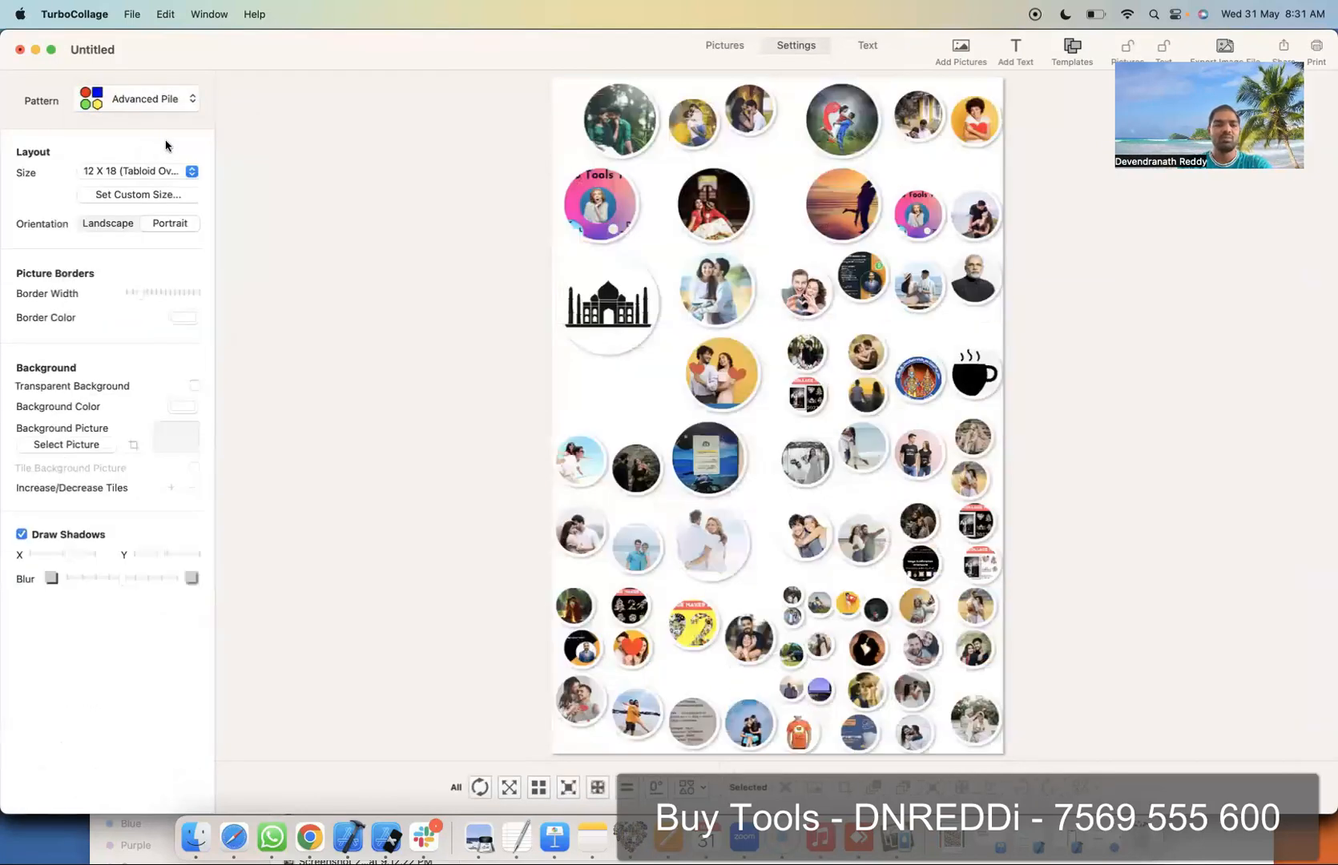
pyautogui.click(140, 101)
pyautogui.click(147, 134)
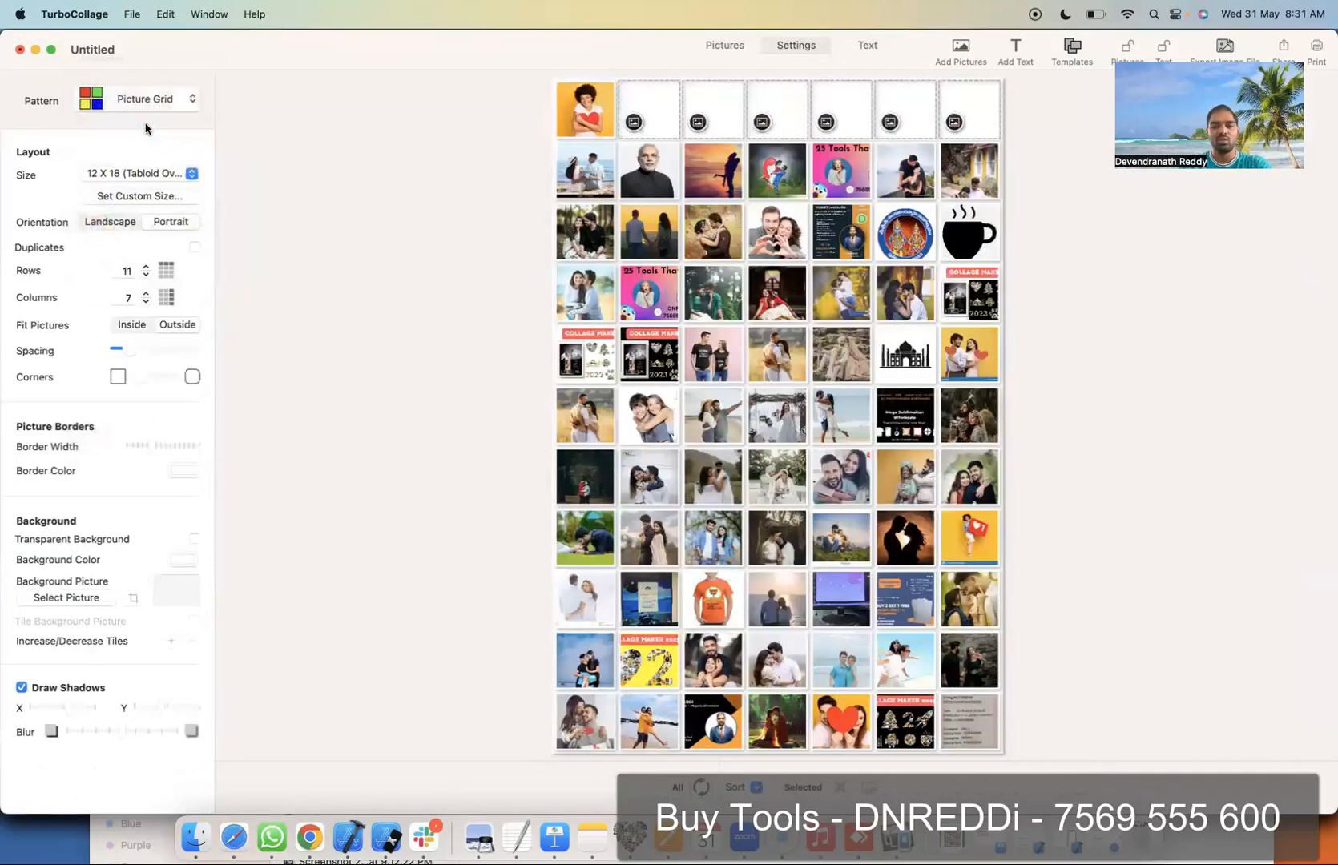
pyautogui.click(138, 101)
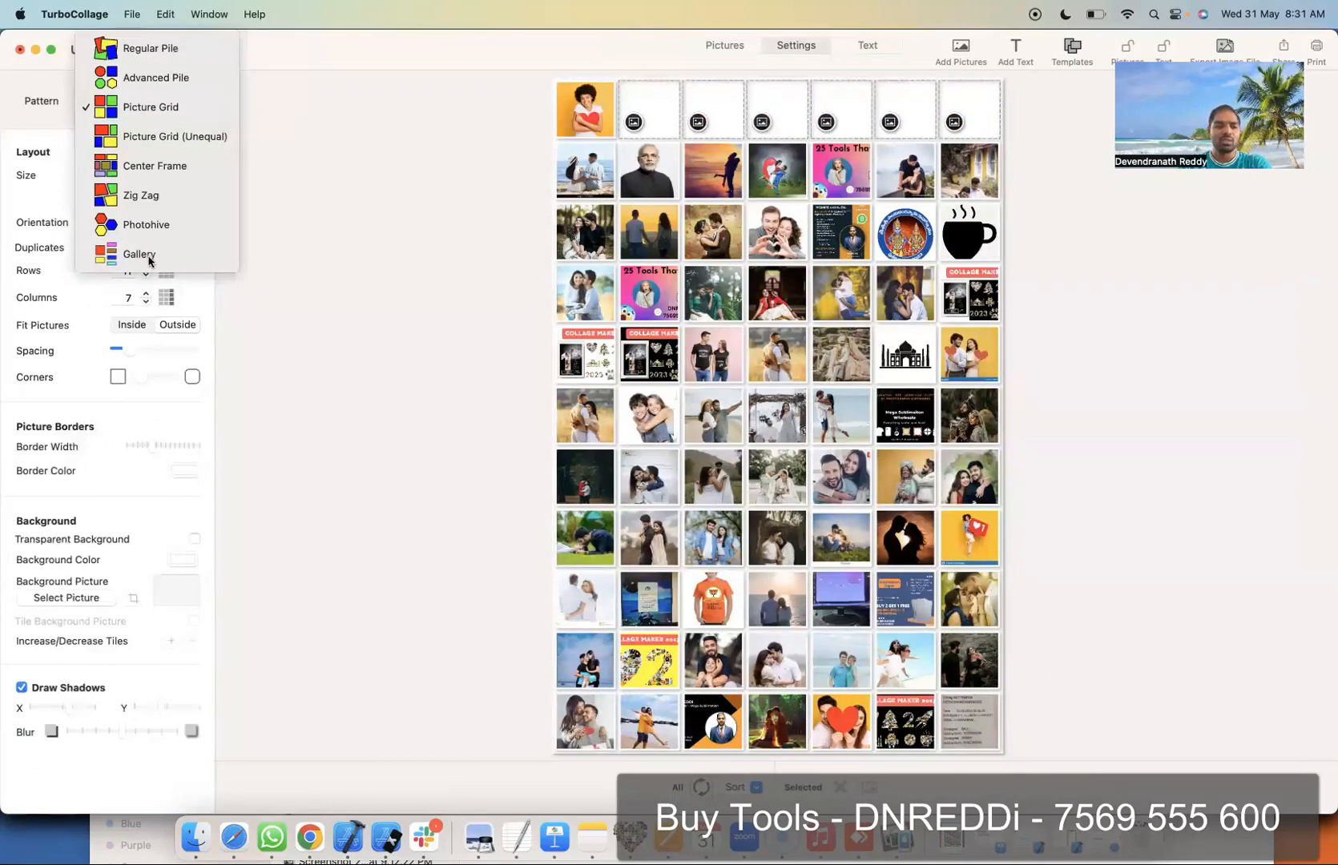
pyautogui.click(147, 304)
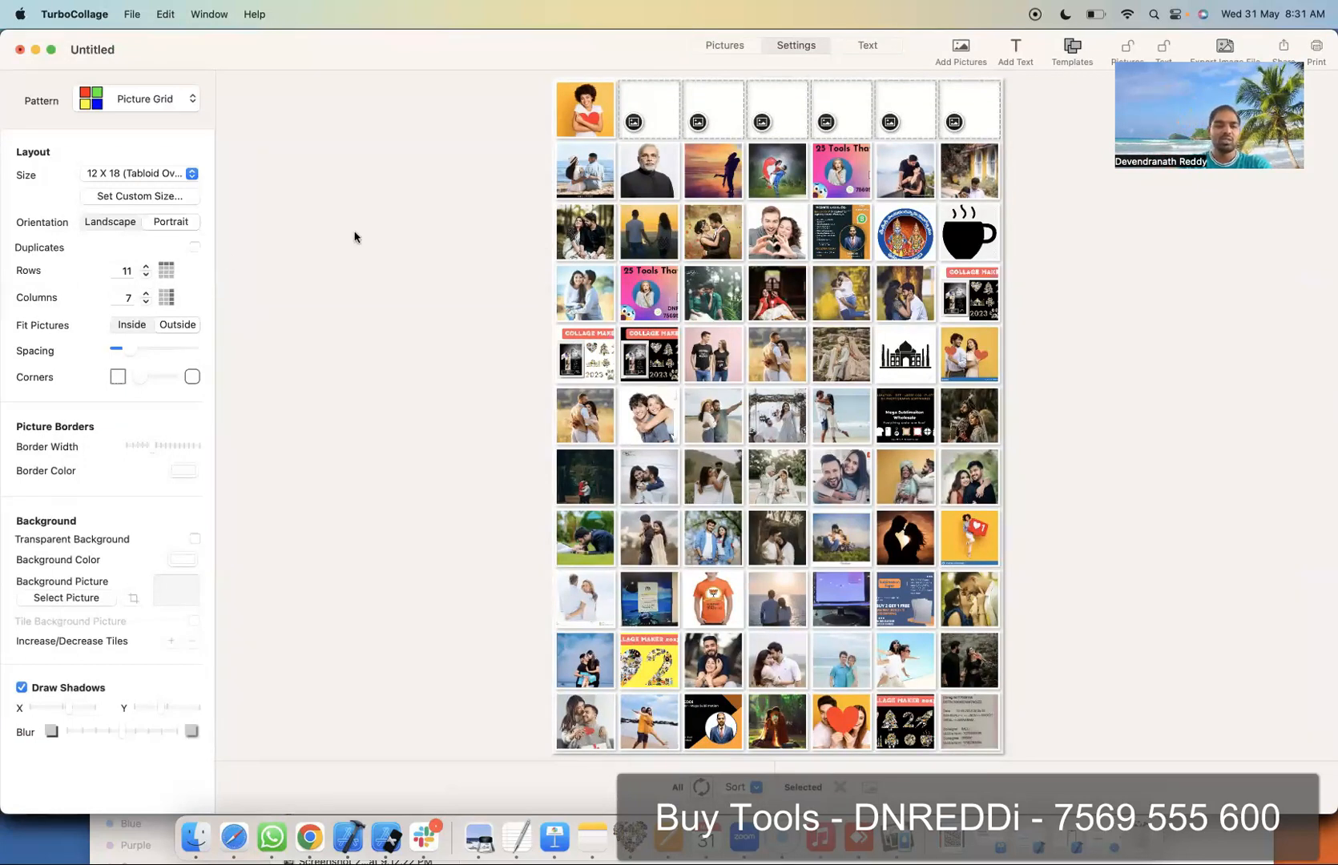
# Step: Try swapping neighbouring photos in the grid and reposition the picture inside the last cell of the second row
pyautogui.click(713, 593)
pyautogui.moveTo(783, 599); pyautogui.dragTo(724, 589)
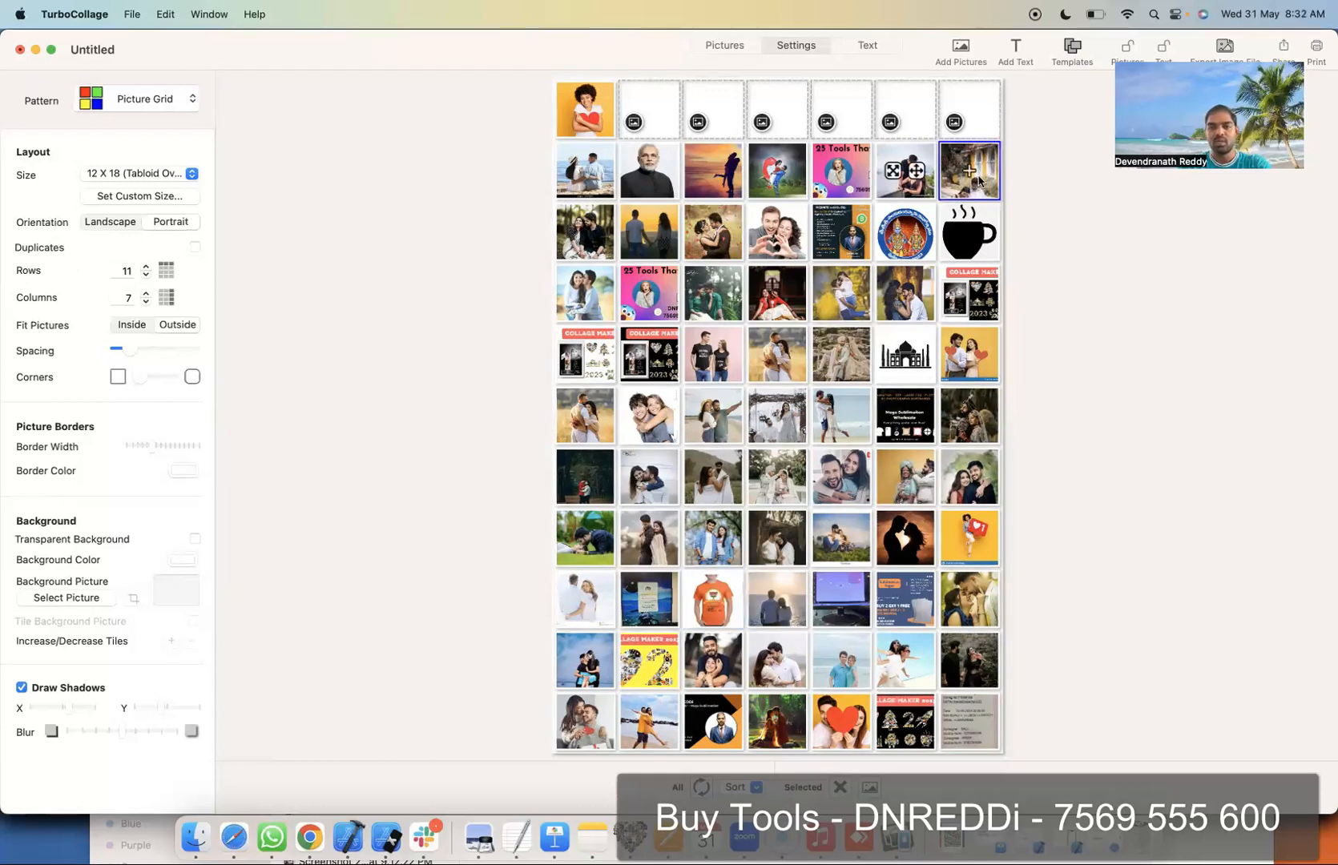
pyautogui.moveTo(916, 171)
pyautogui.mouseDown()
pyautogui.moveTo(919, 141)
pyautogui.moveTo(923, 154)
pyautogui.mouseUp()
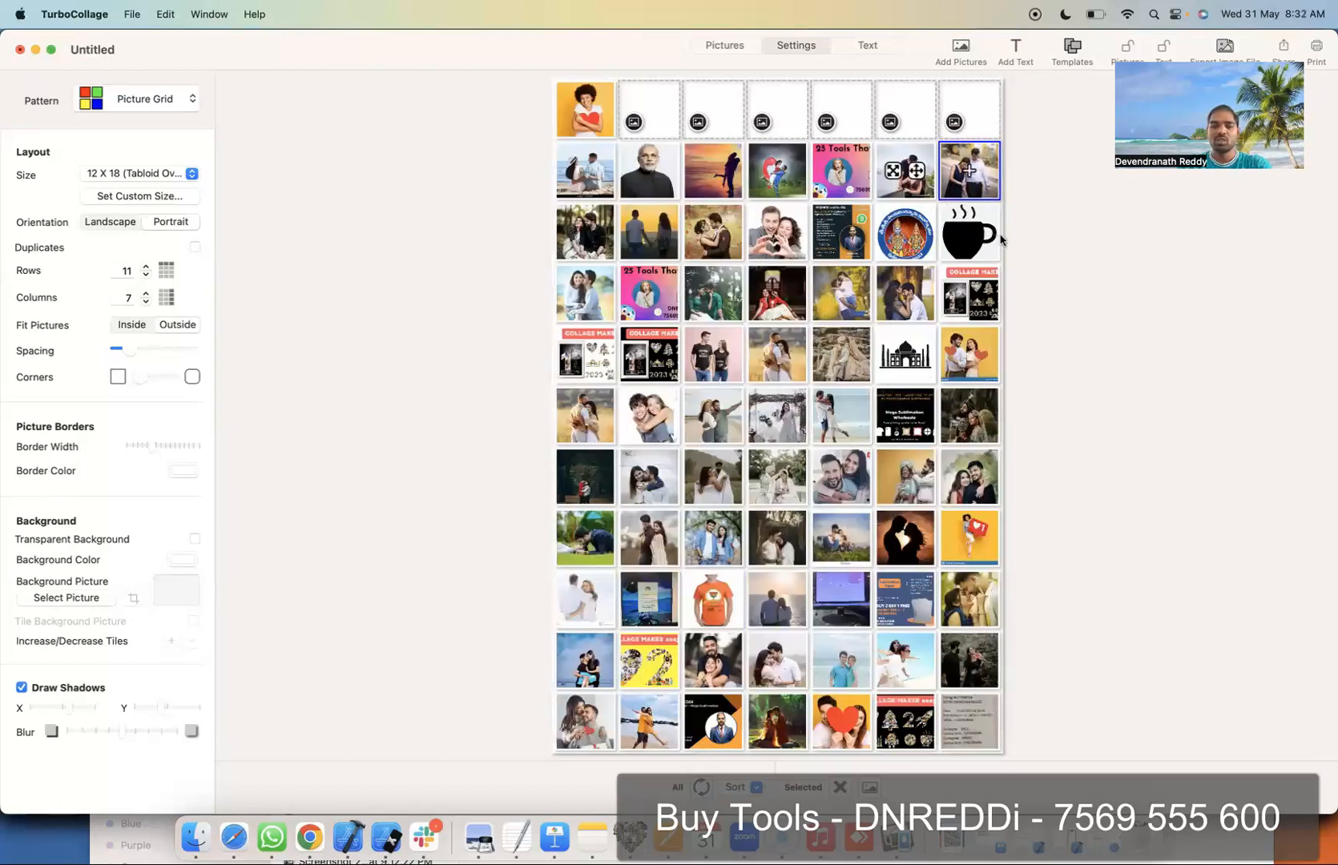
pyautogui.click(162, 174)
pyautogui.click(312, 226)
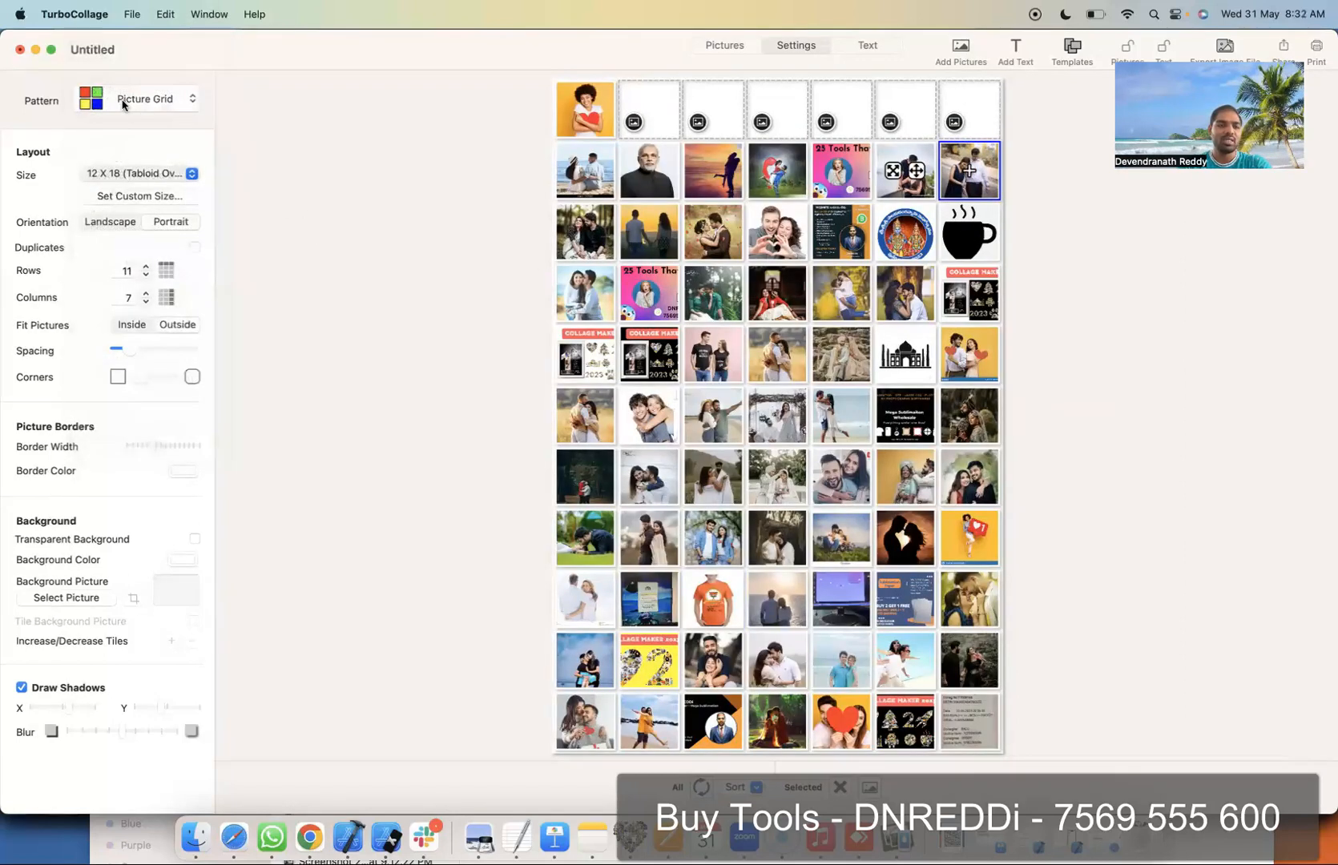
# Step: Try the Photohive pattern on the collage, followed by Gallery
pyautogui.click(124, 105)
pyautogui.click(130, 232)
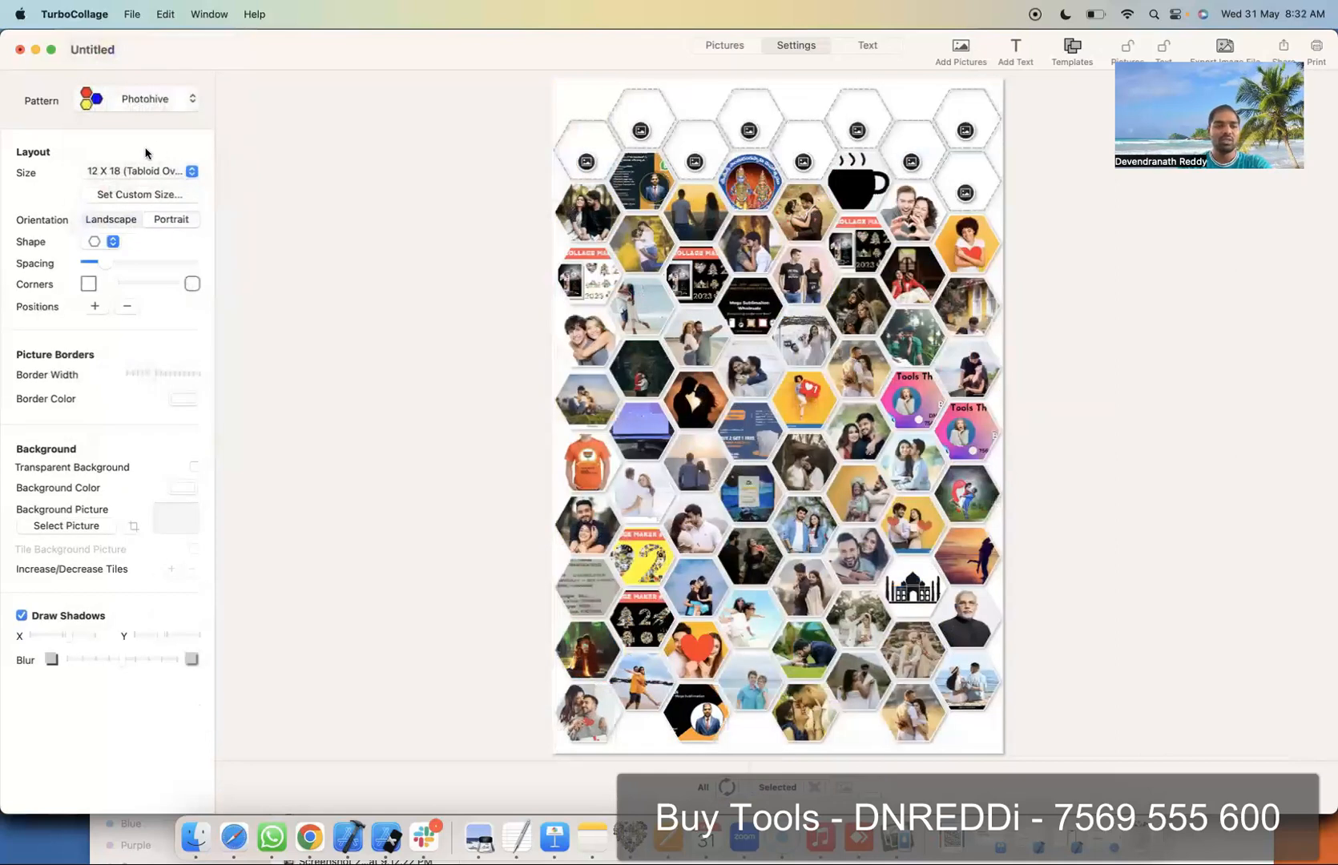
pyautogui.click(140, 104)
pyautogui.click(162, 137)
# Step: Try the Center Frame pattern and swap the yellow heart-pillow photo into the large central frame
pyautogui.click(156, 102)
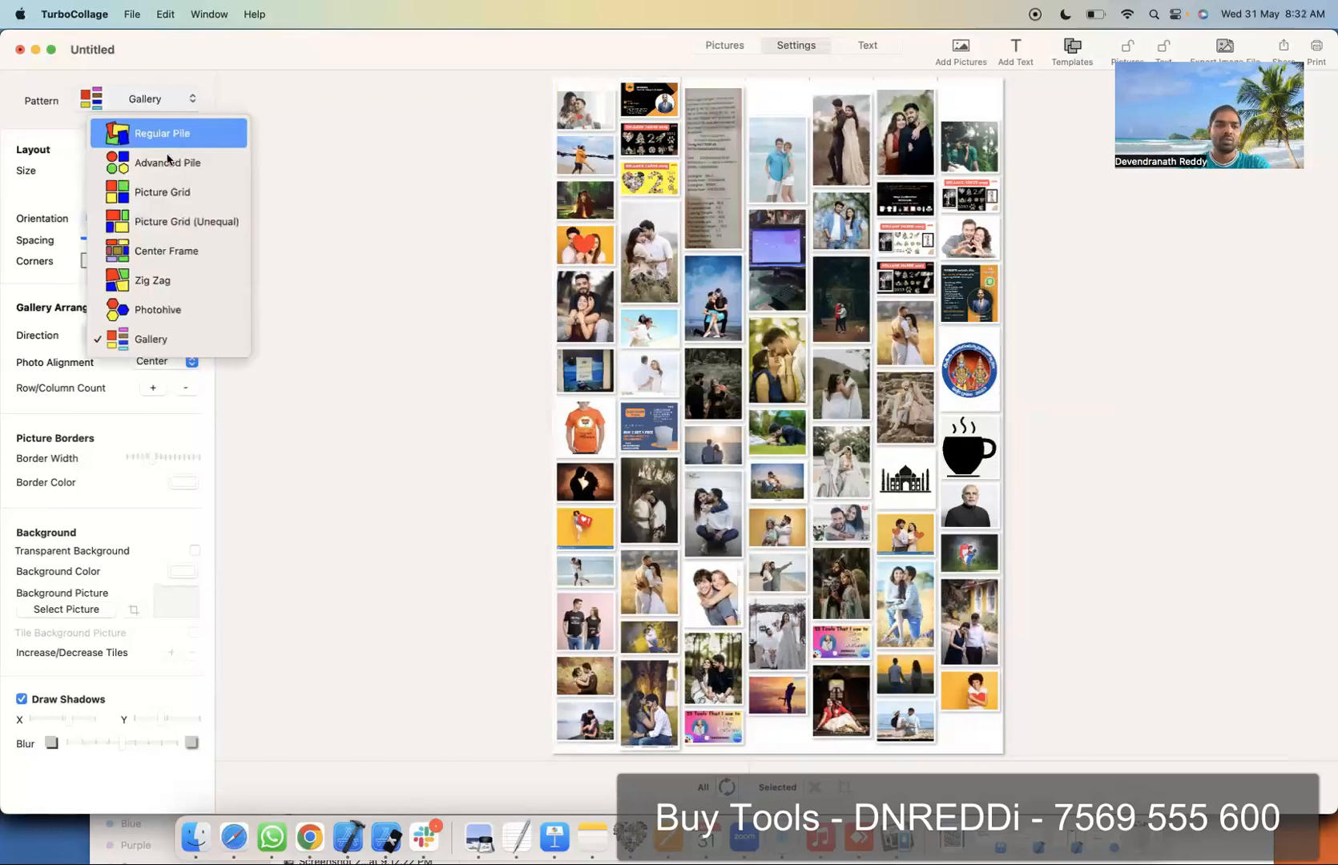
pyautogui.click(164, 250)
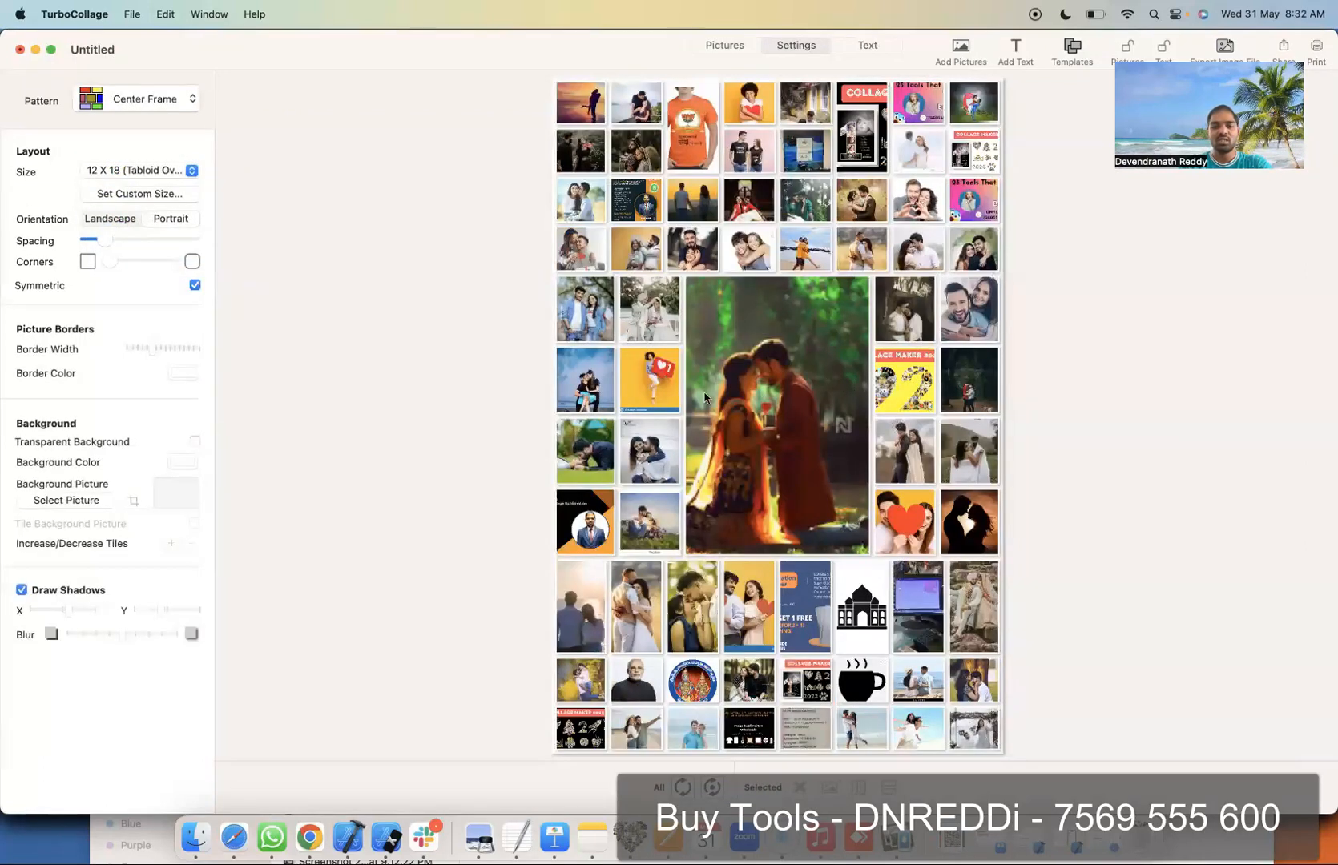
pyautogui.moveTo(658, 380); pyautogui.dragTo(731, 383)
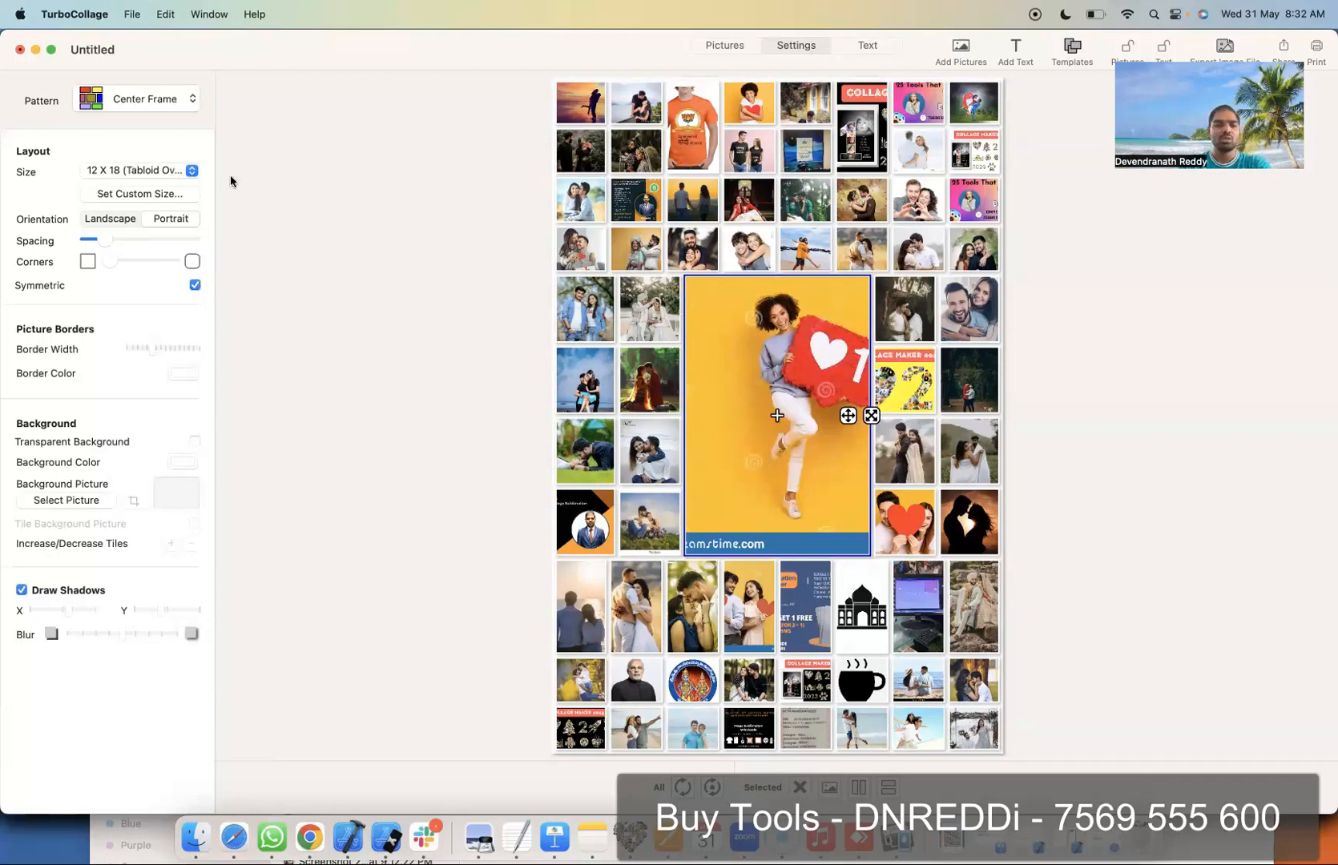
# Step: Set the collage pattern to Picture Grid
pyautogui.click(149, 106)
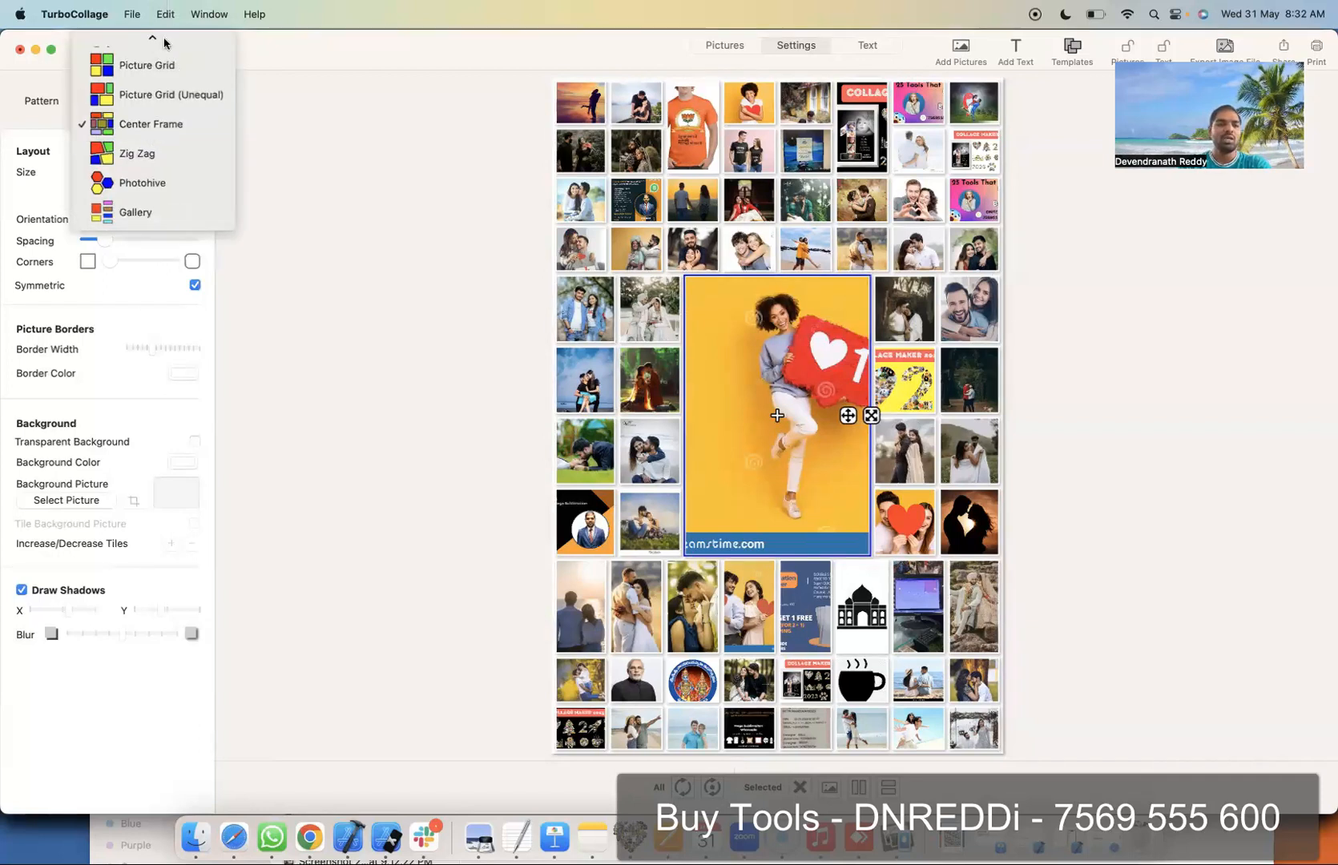
pyautogui.moveTo(163, 40)
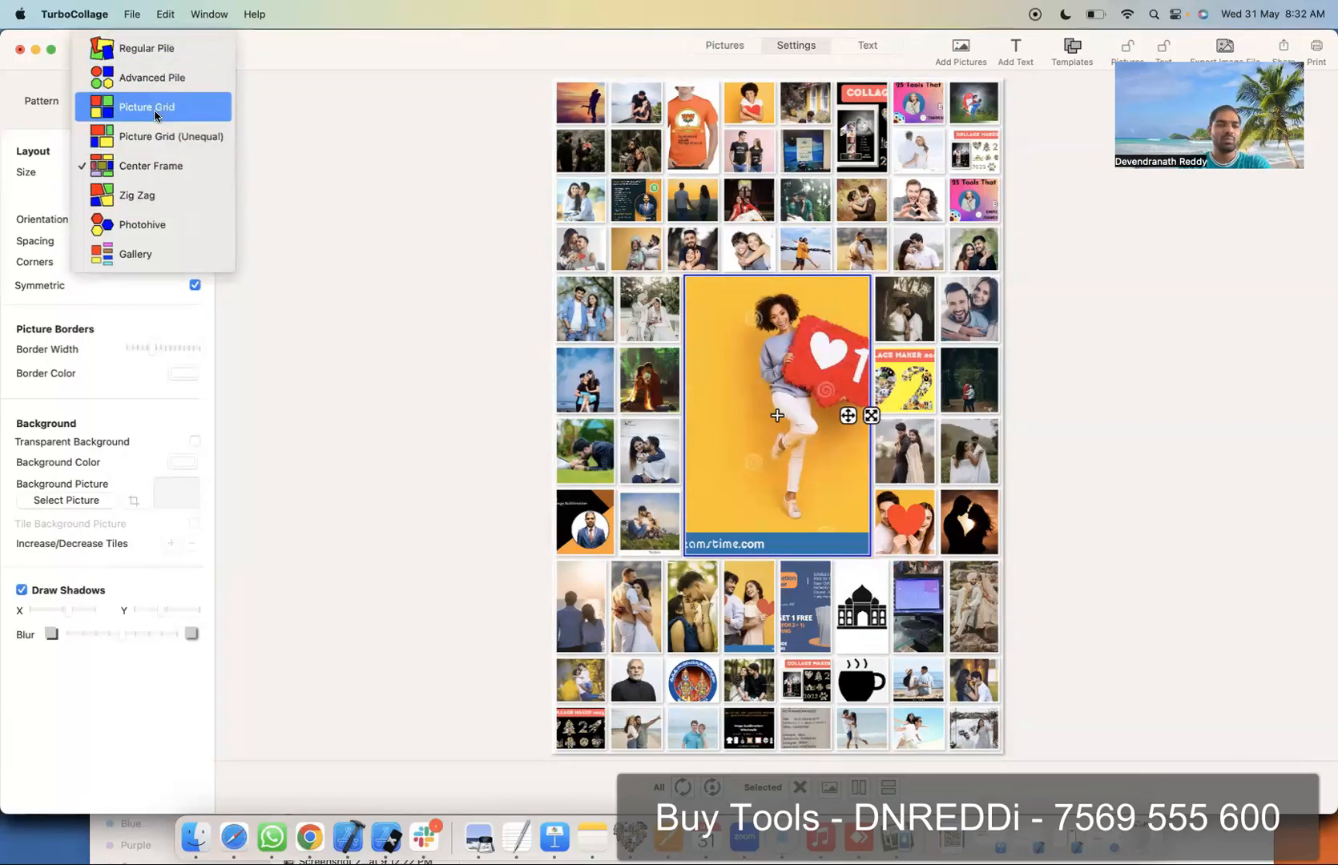
pyautogui.click(156, 116)
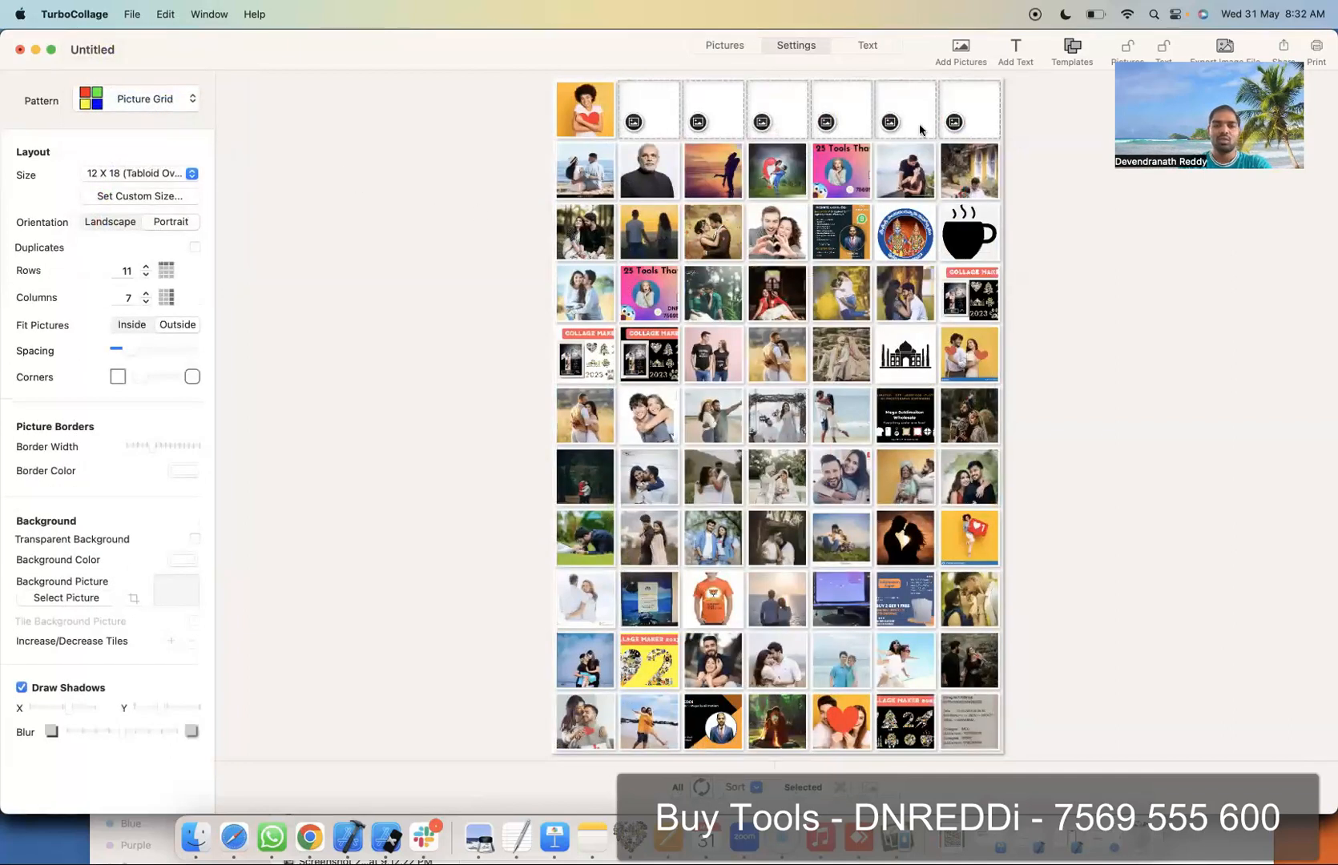
# Step: Lower the grid's row count to 10, followed by its column count to 6
pyautogui.click(146, 275)
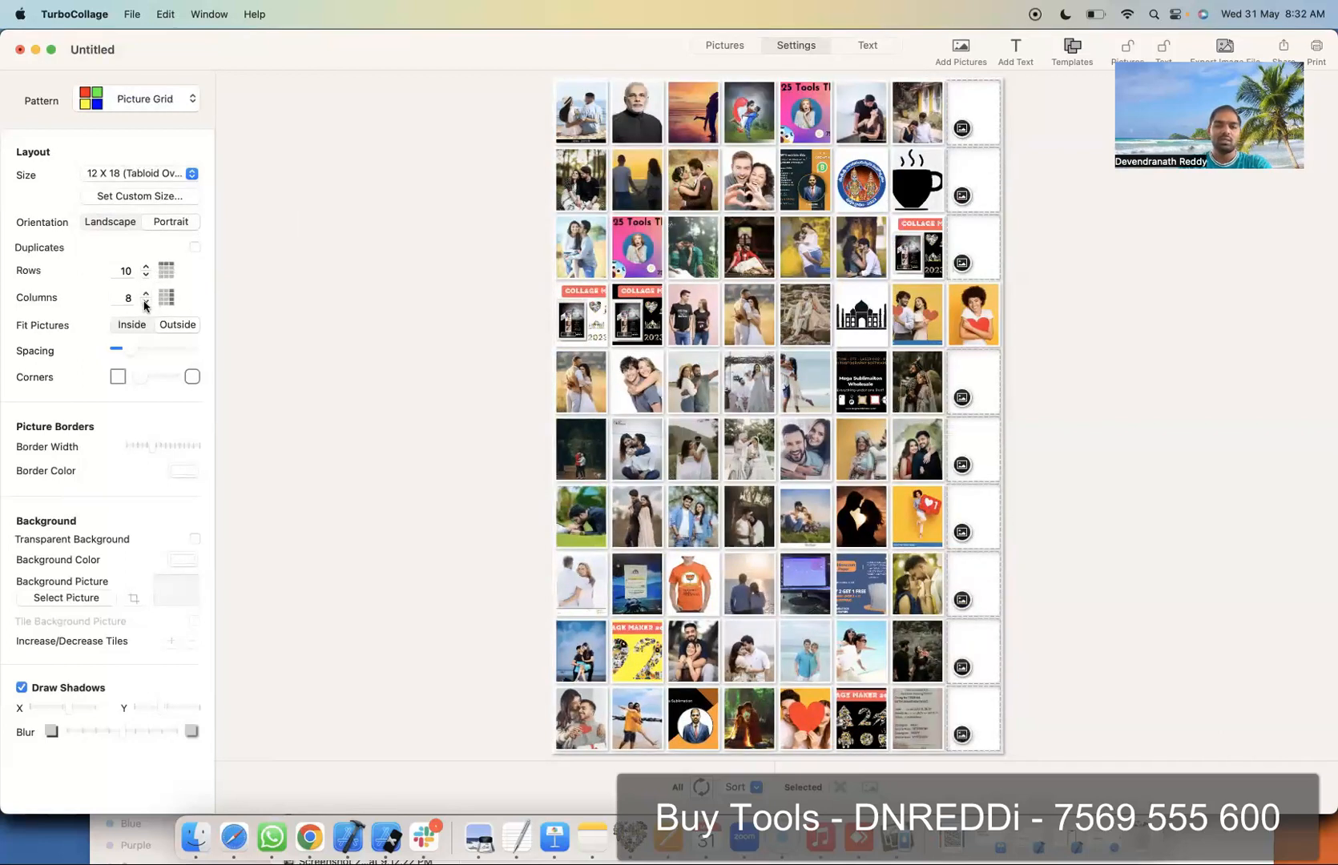
pyautogui.click(146, 303)
pyautogui.click(145, 302)
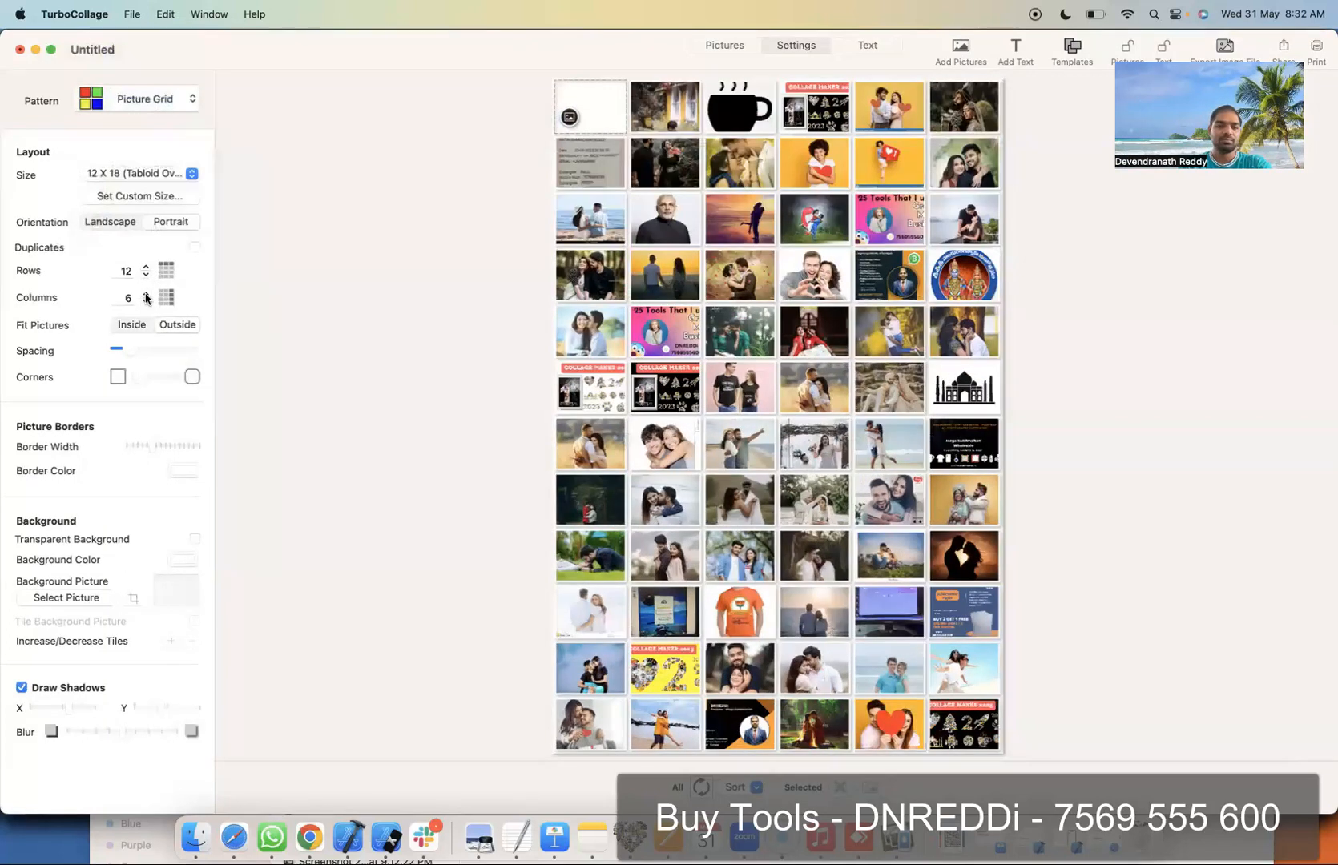
# Step: Lower the grid's row count to 7
pyautogui.click(146, 277)
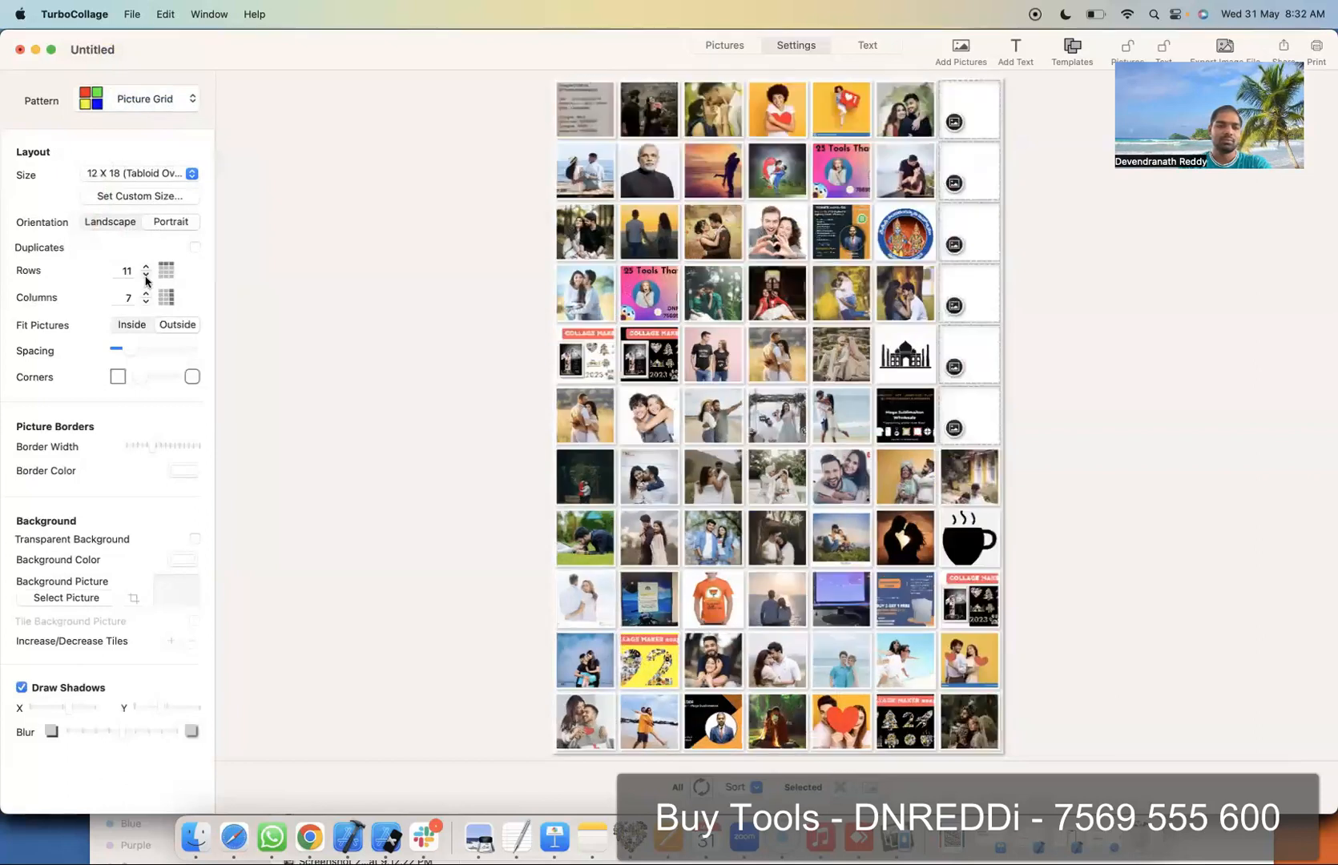
pyautogui.click(146, 278)
pyautogui.click(145, 277)
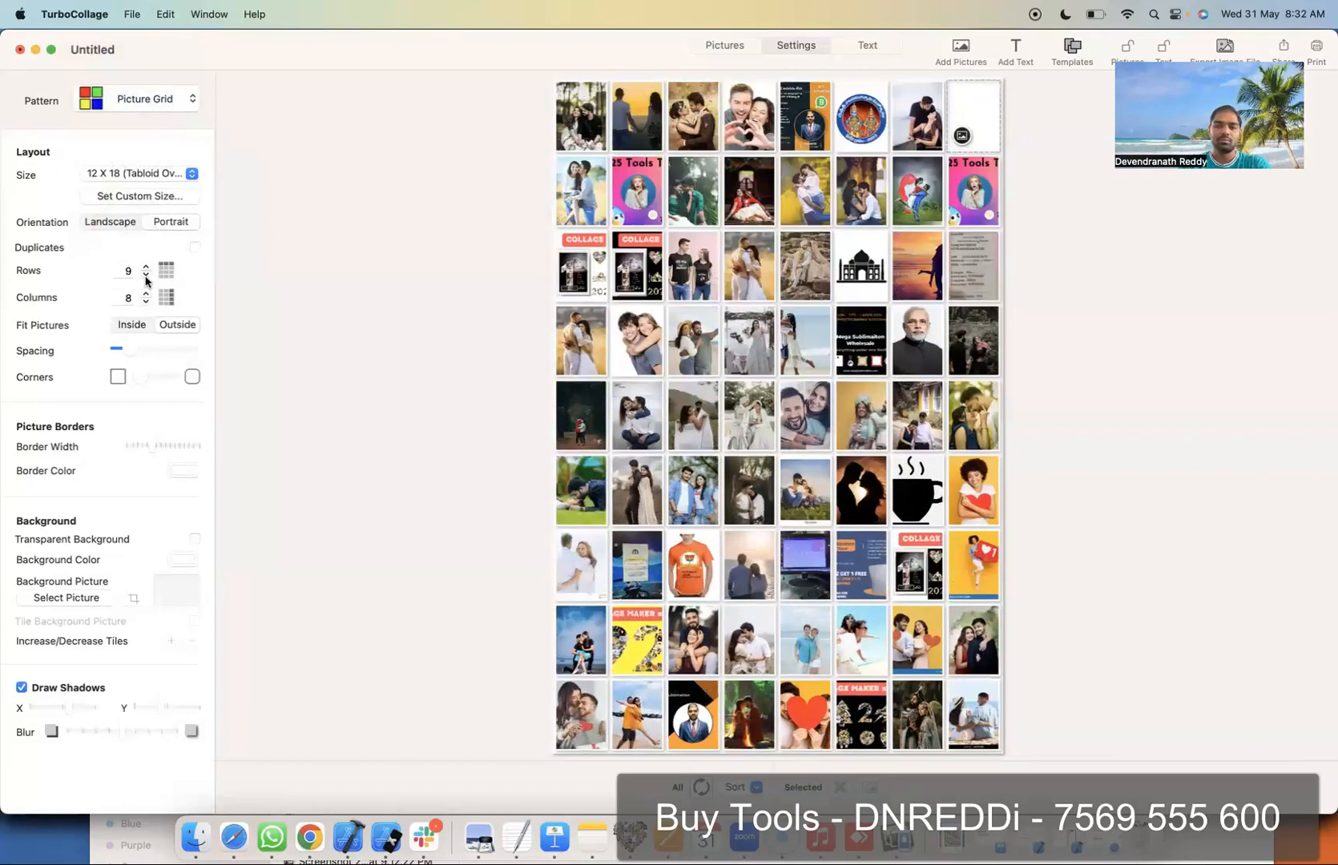
pyautogui.click(145, 277)
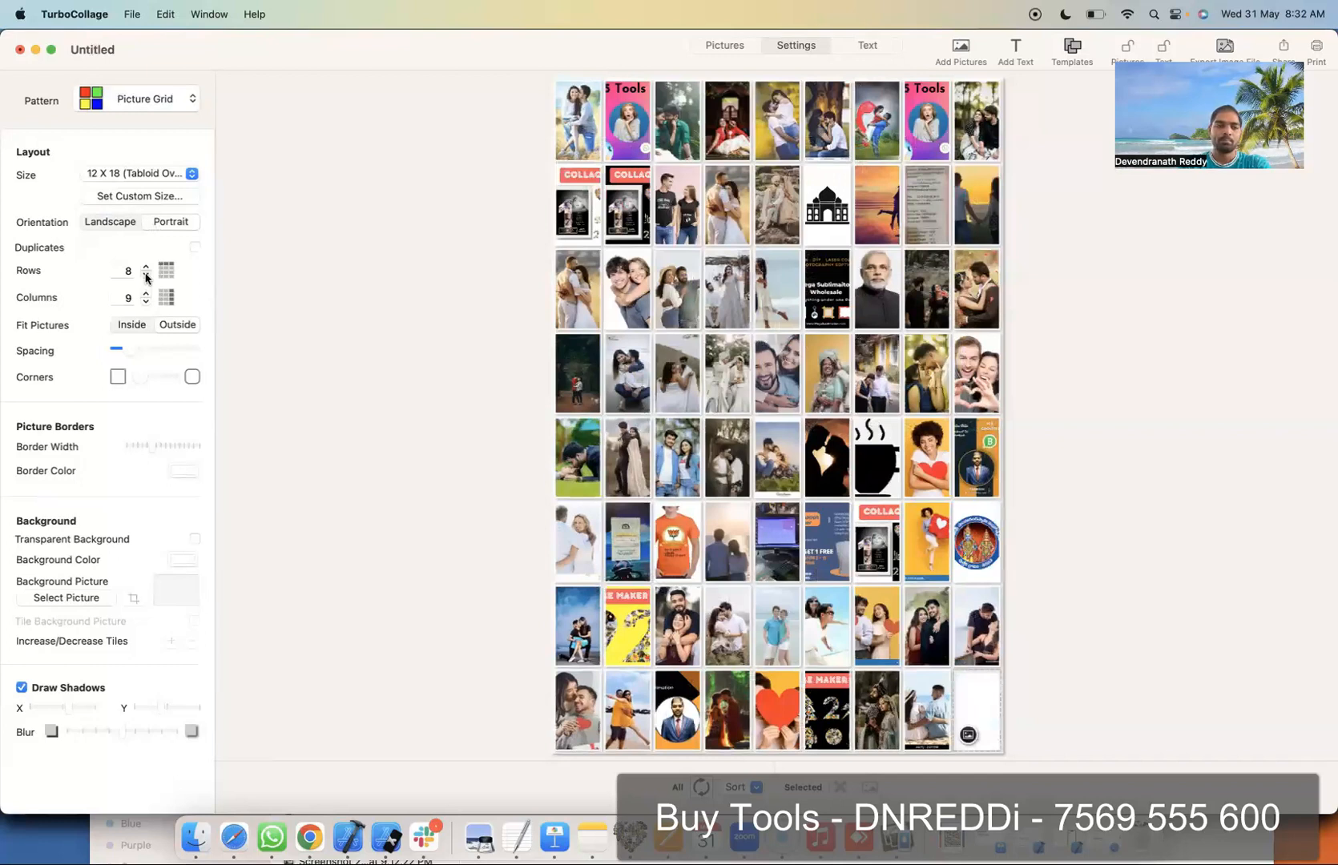
pyautogui.click(145, 277)
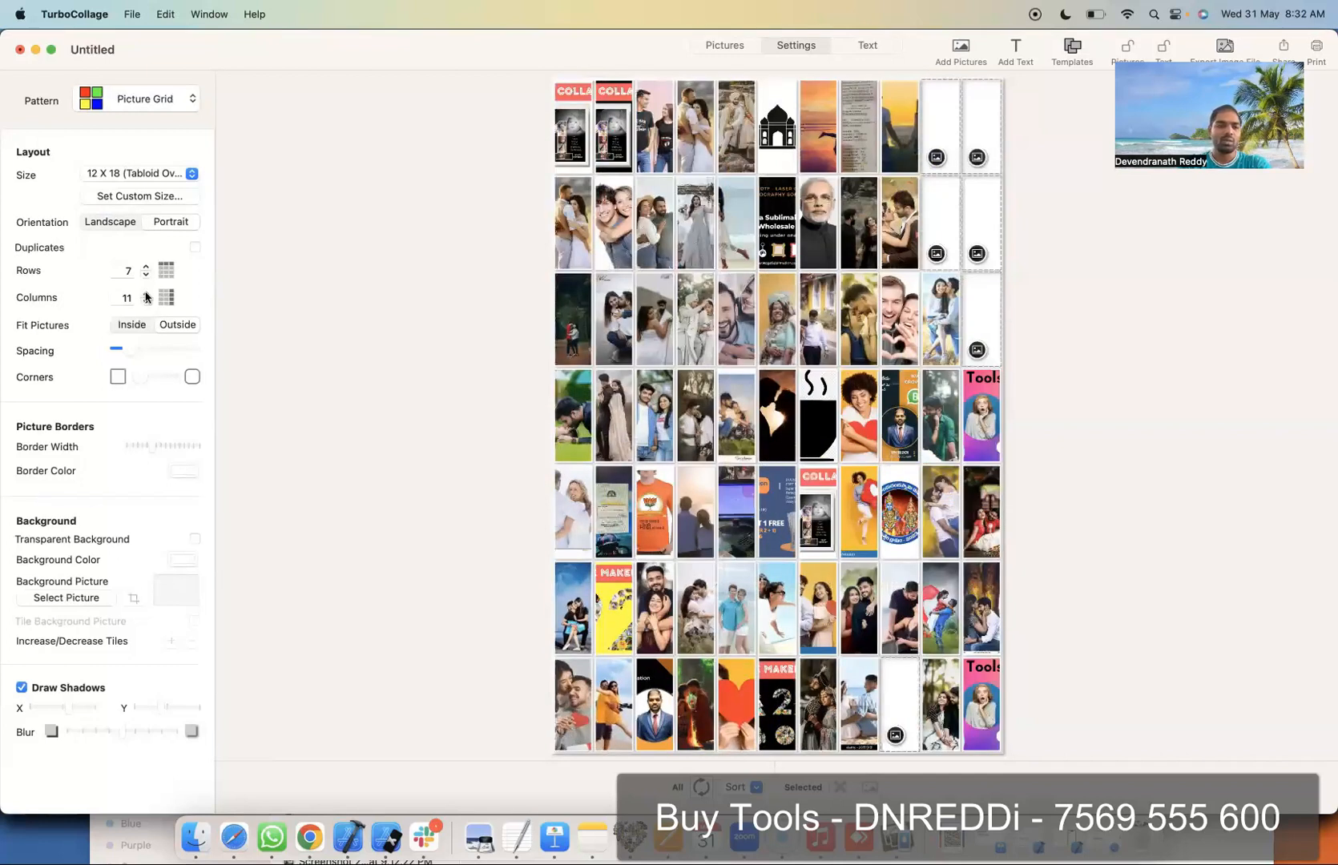
# Step: Increase the grid to 9 rows and 15 columns
pyautogui.click(146, 268)
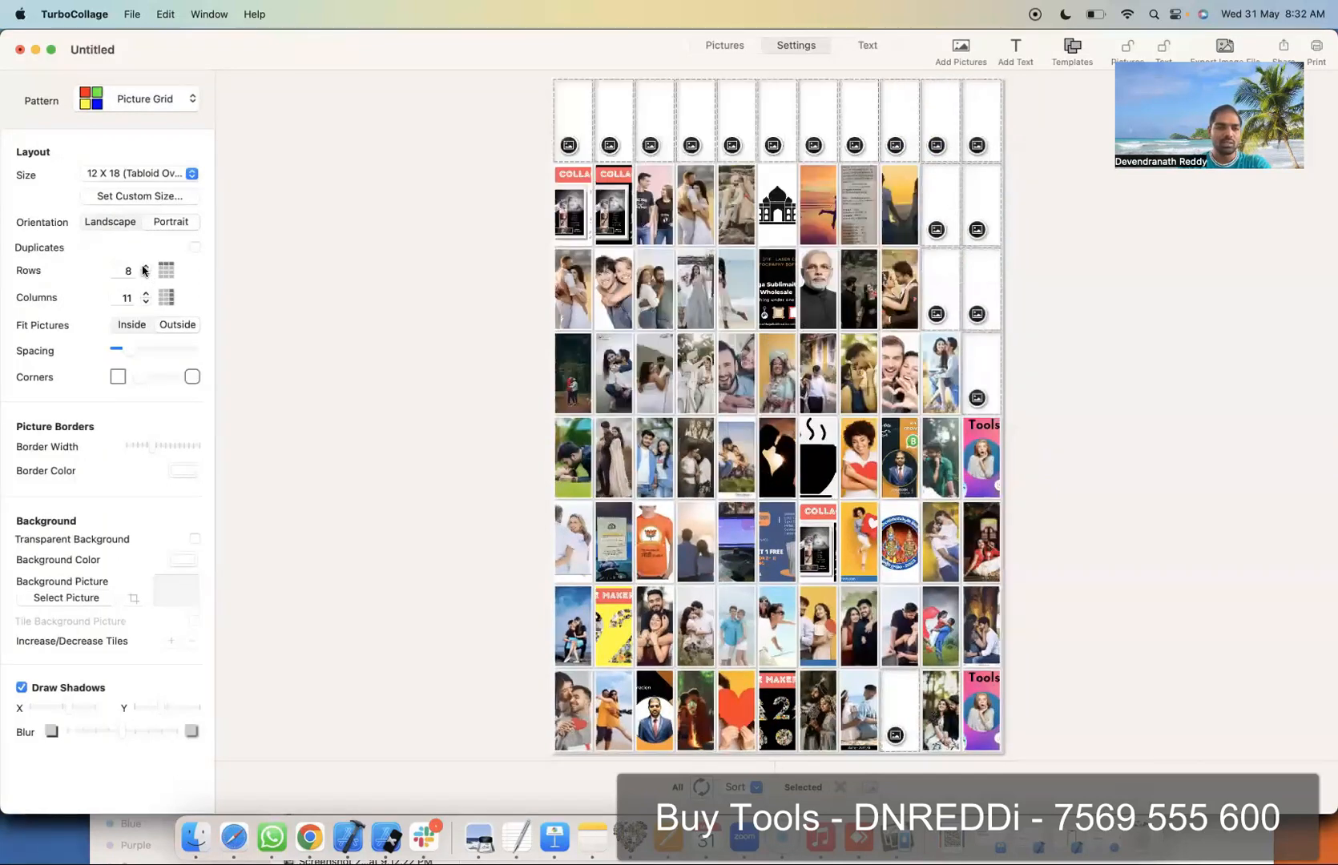
pyautogui.click(145, 268)
pyautogui.click(145, 293)
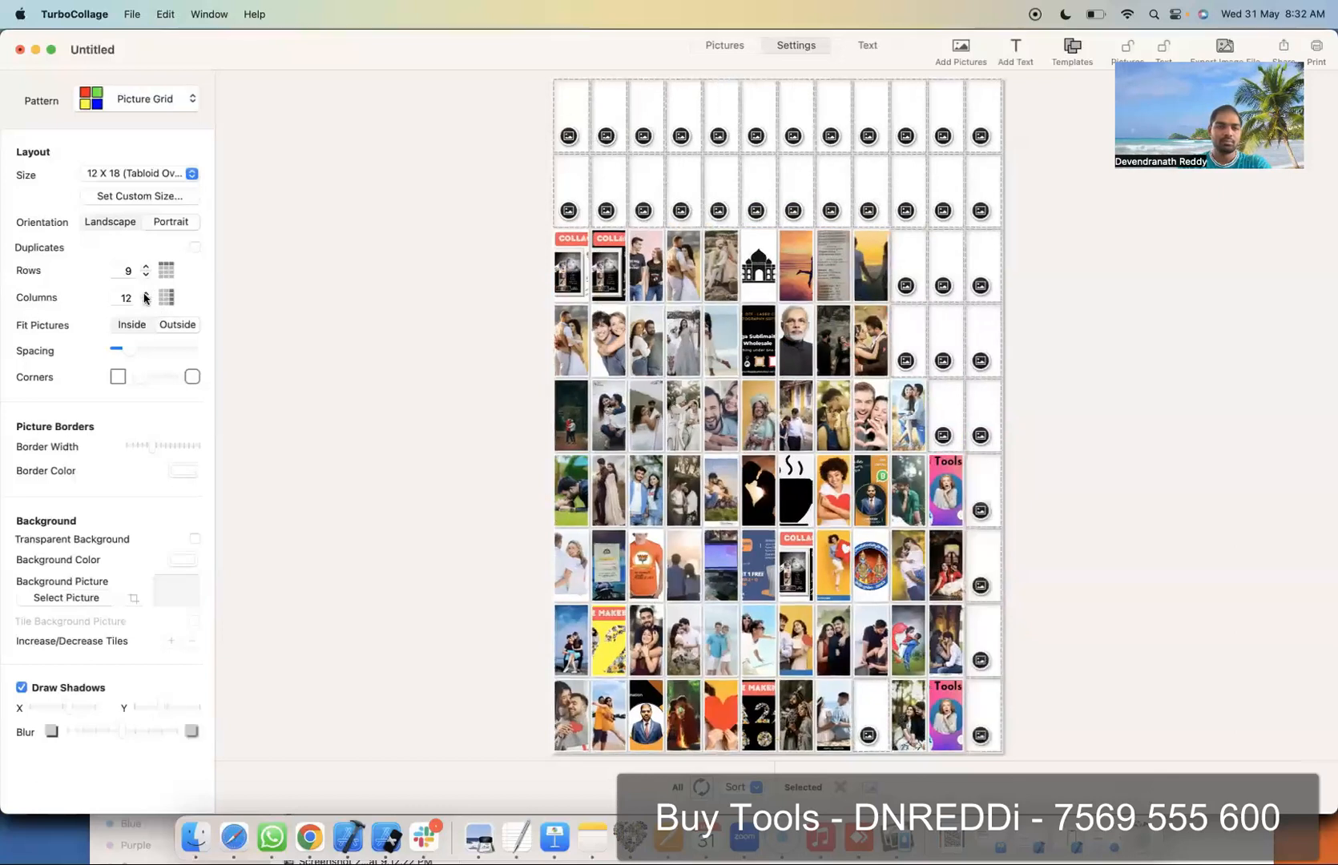
pyautogui.click(145, 294)
pyautogui.click(144, 294)
pyautogui.click(144, 293)
# Step: Lower the grid's row count to 3
pyautogui.click(145, 277)
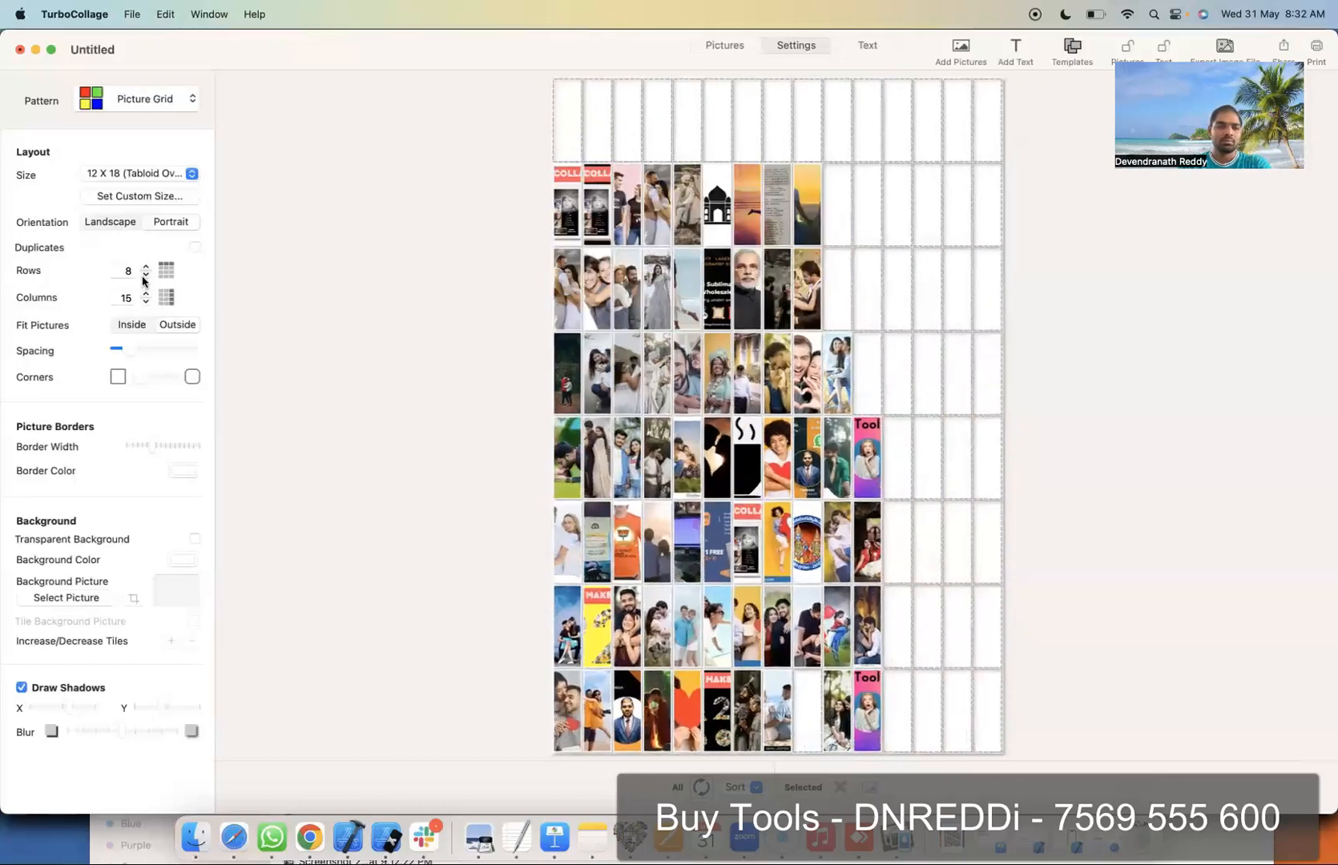
pyautogui.click(143, 276)
pyautogui.click(144, 301)
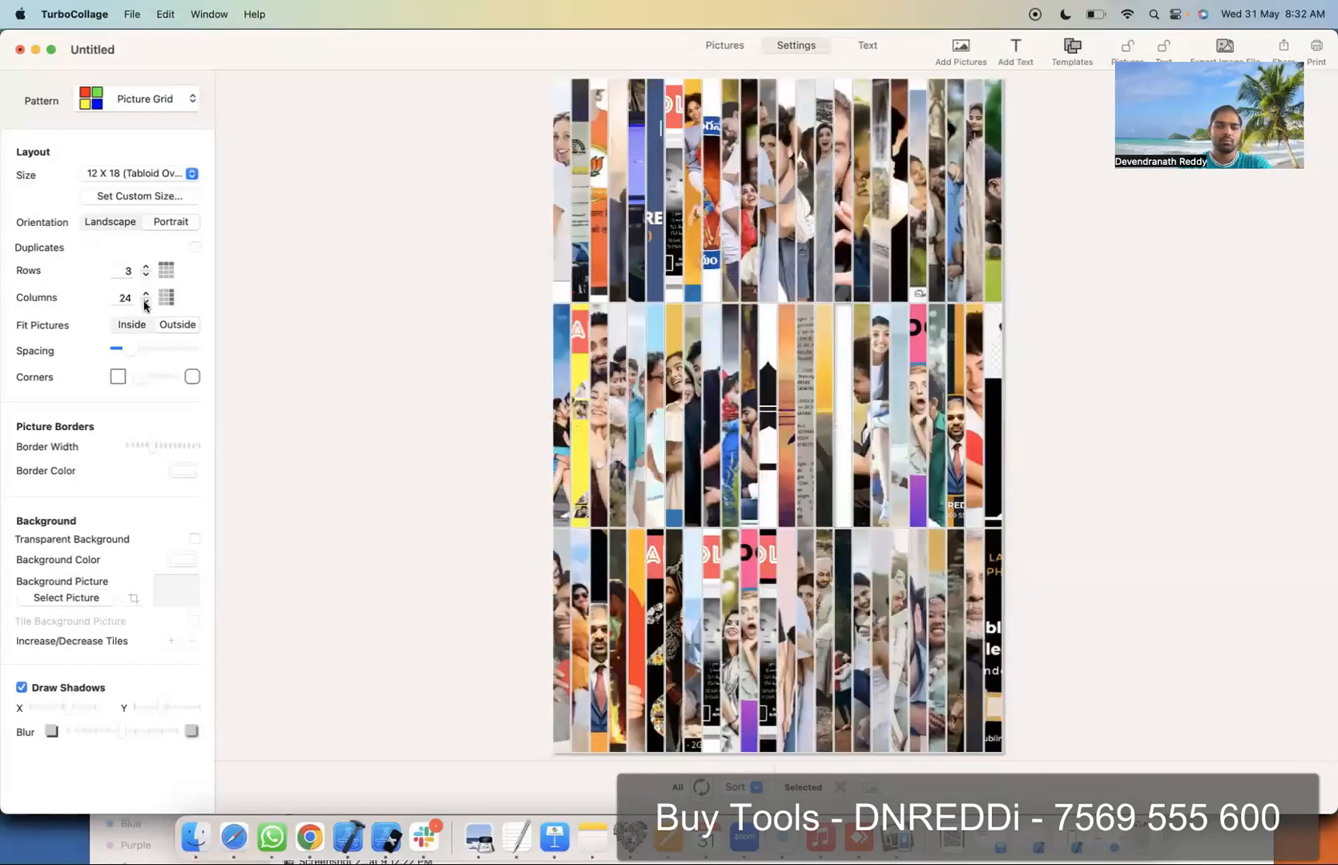
# Step: Lower the grid's column count to 8 to get a layout with 9 rows
pyautogui.click(145, 303)
pyautogui.click(145, 303)
pyautogui.click(145, 303)
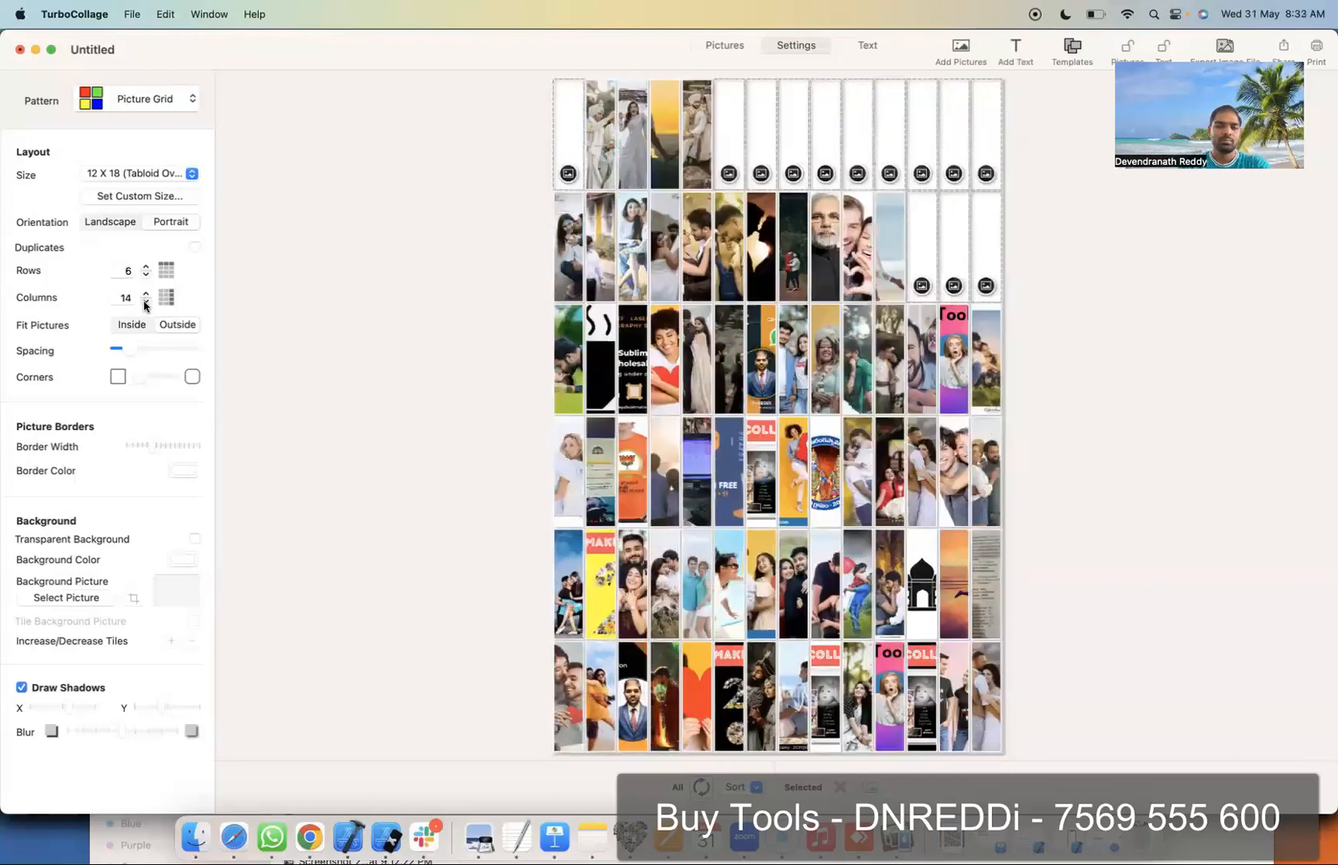
pyautogui.click(145, 303)
pyautogui.click(145, 303)
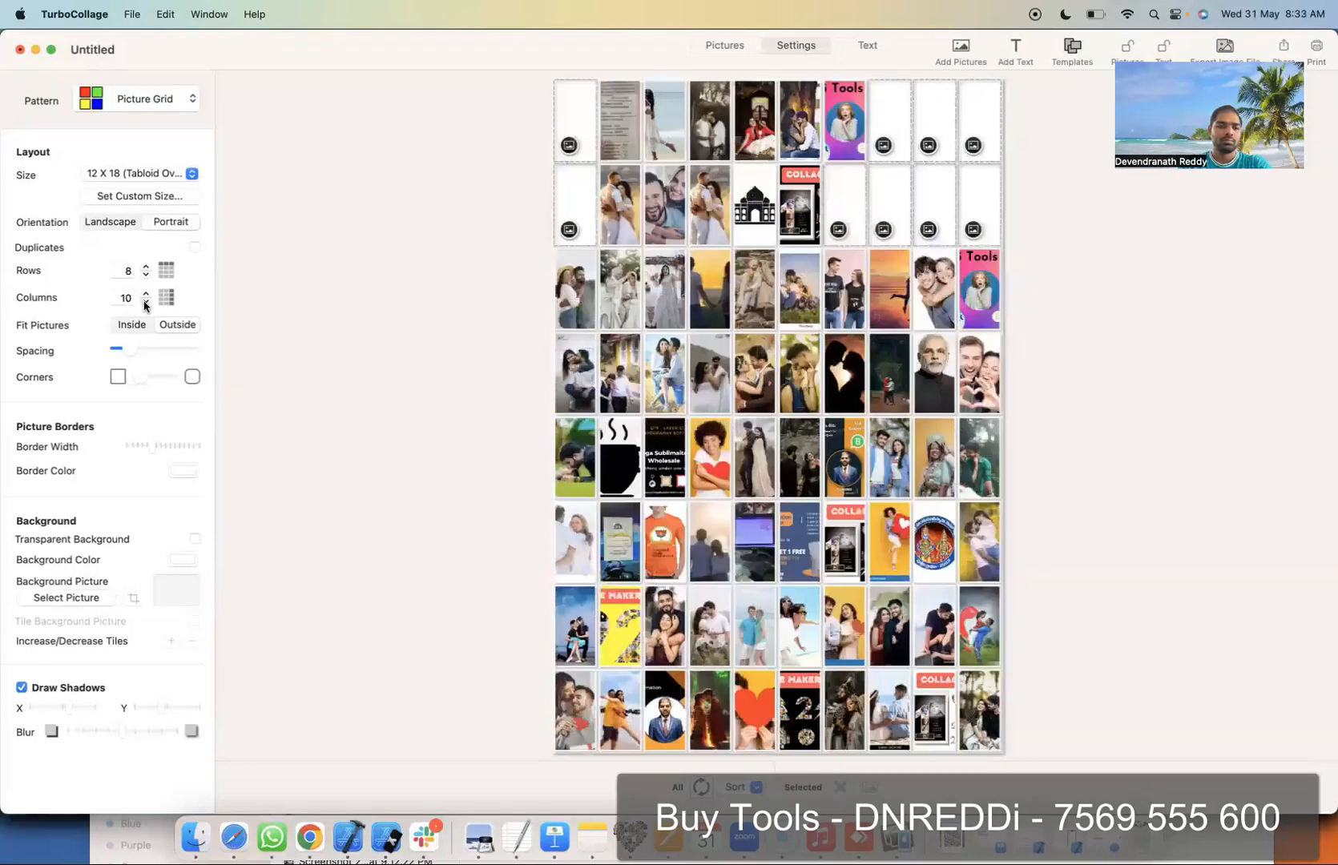
pyautogui.click(145, 303)
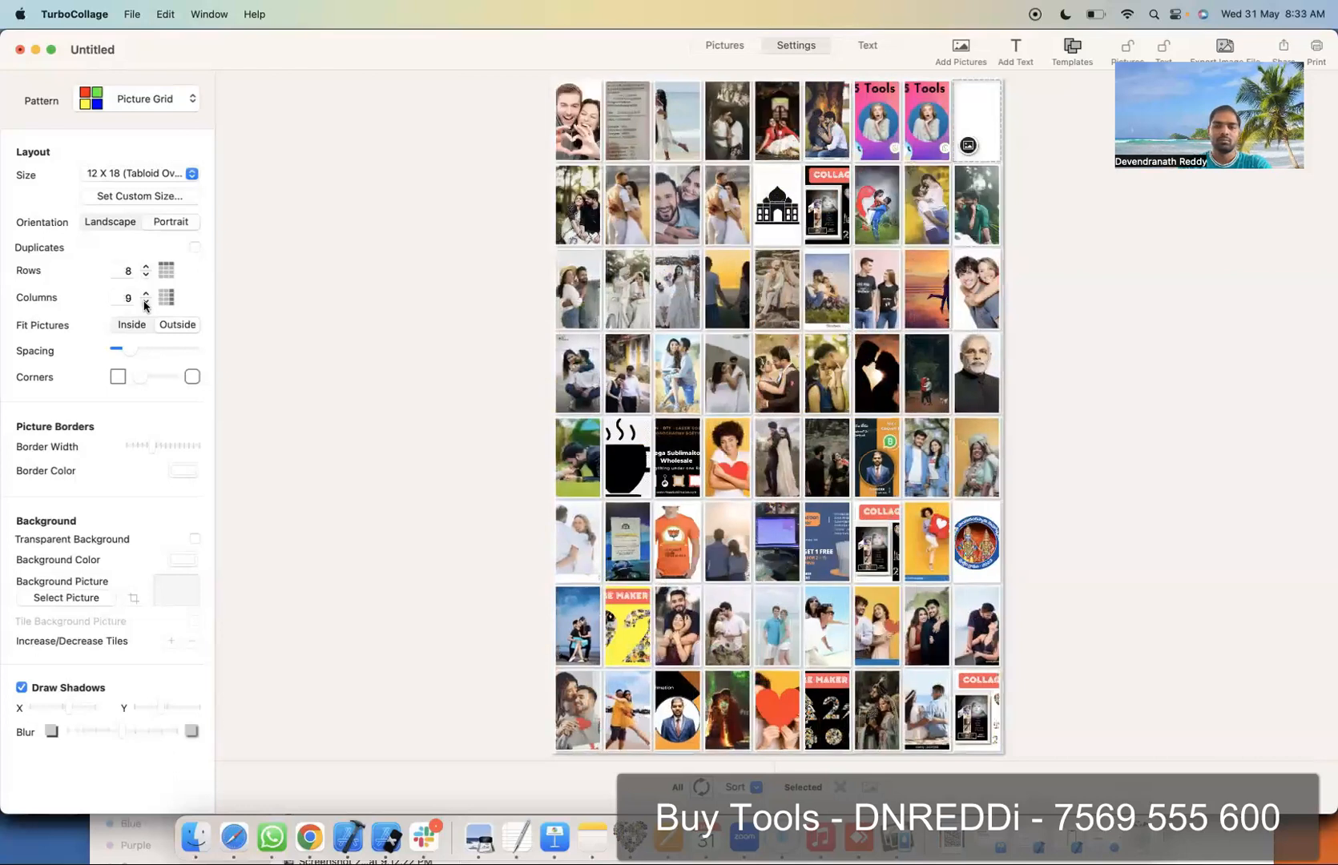
pyautogui.click(145, 303)
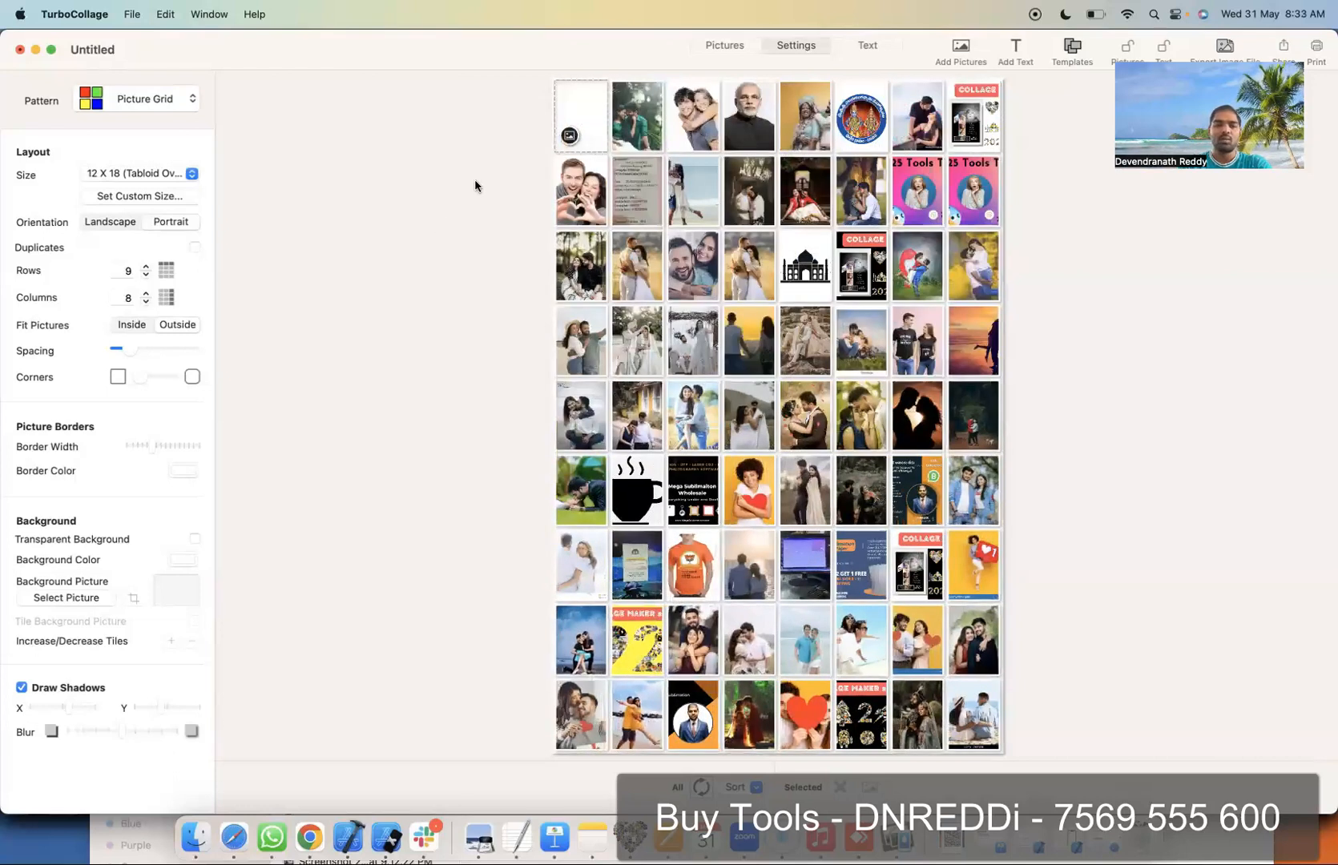
# Step: Fill the empty first cell of the collage with Untitled.jpeg from the Downloads folder
pyautogui.click(594, 138)
pyautogui.click(552, 227)
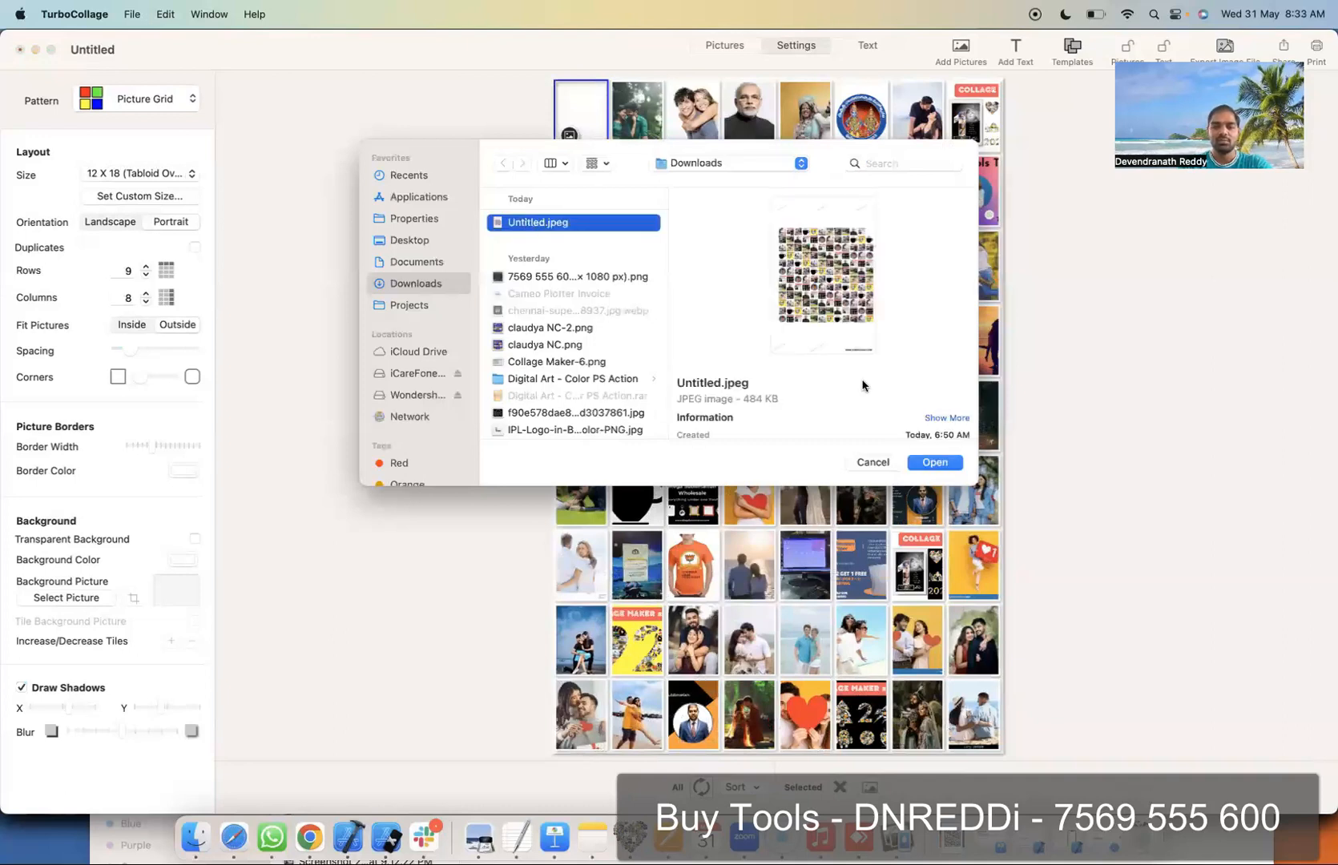
pyautogui.click(934, 463)
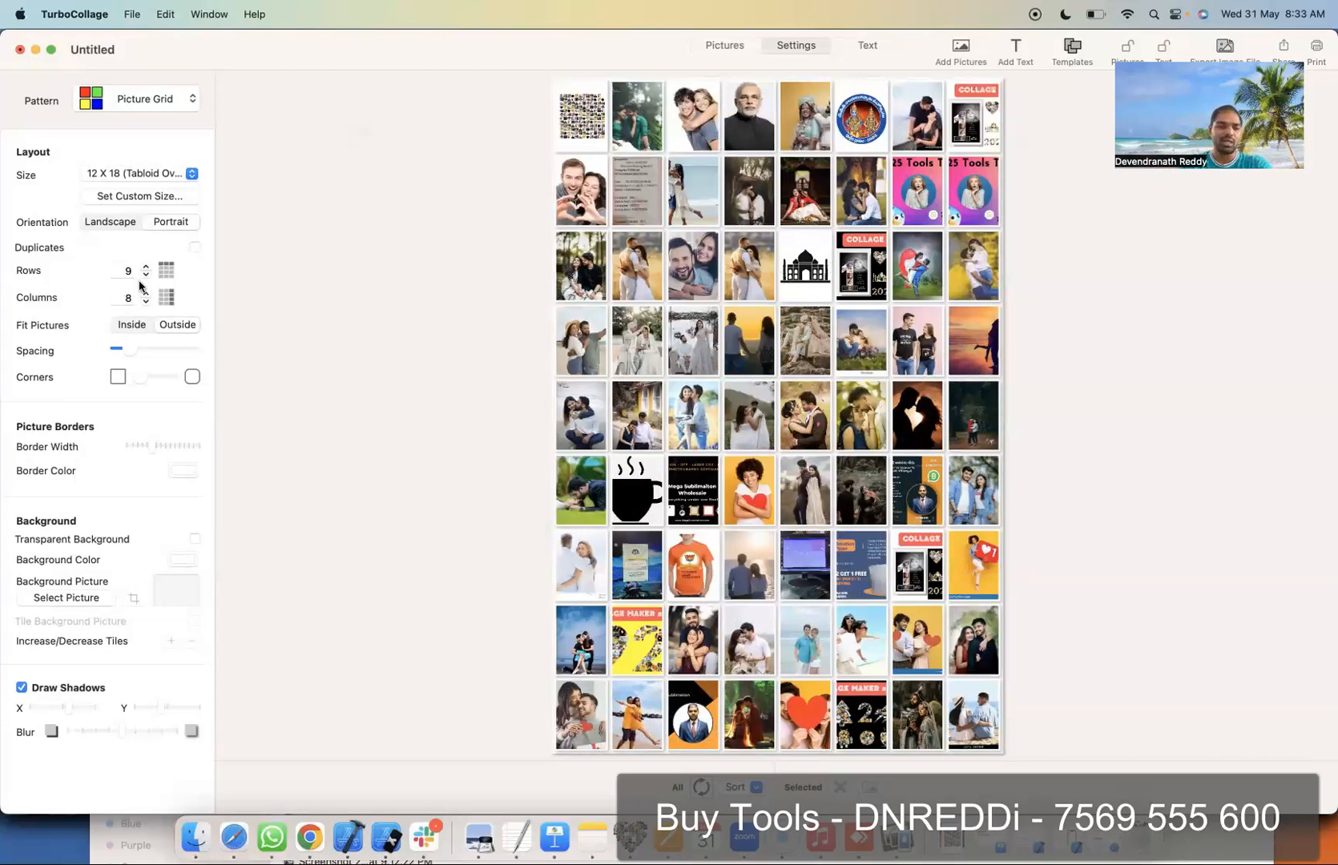
# Step: Reduce the collage's picture spacing and border width to their minimum so the pictures sit edge to edge
pyautogui.moveTo(131, 350); pyautogui.dragTo(118, 351)
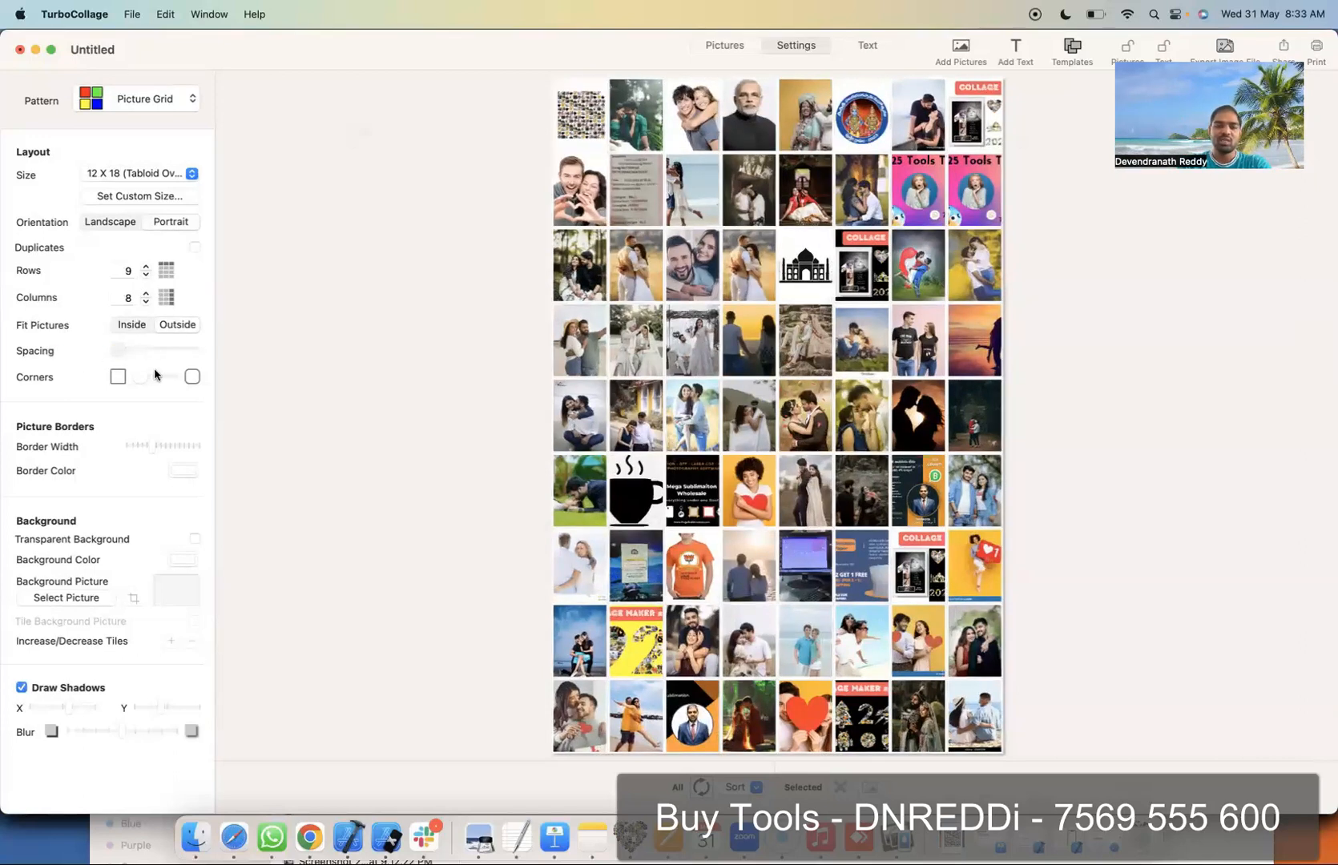
pyautogui.moveTo(151, 449); pyautogui.dragTo(122, 447)
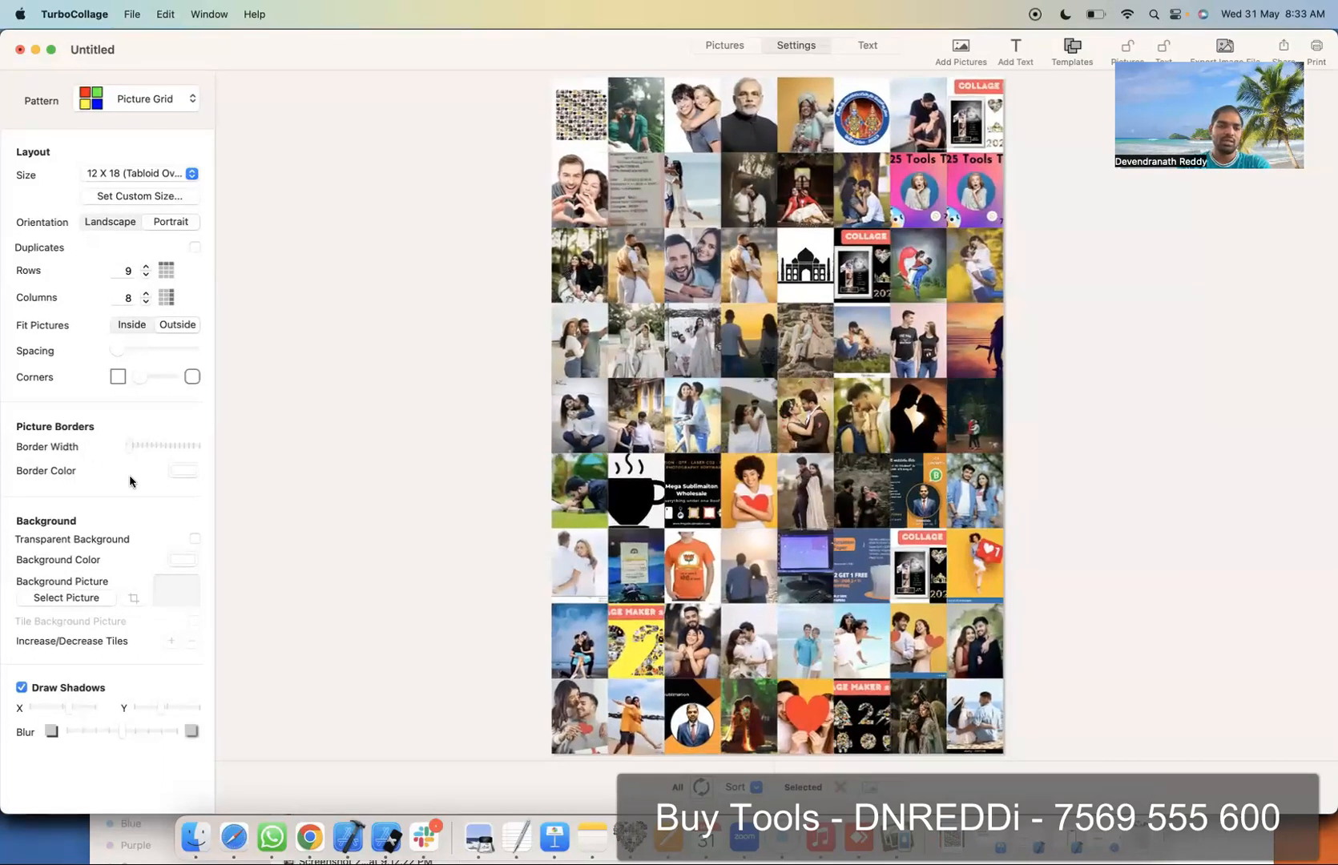
pyautogui.scroll(2, 130, 480)
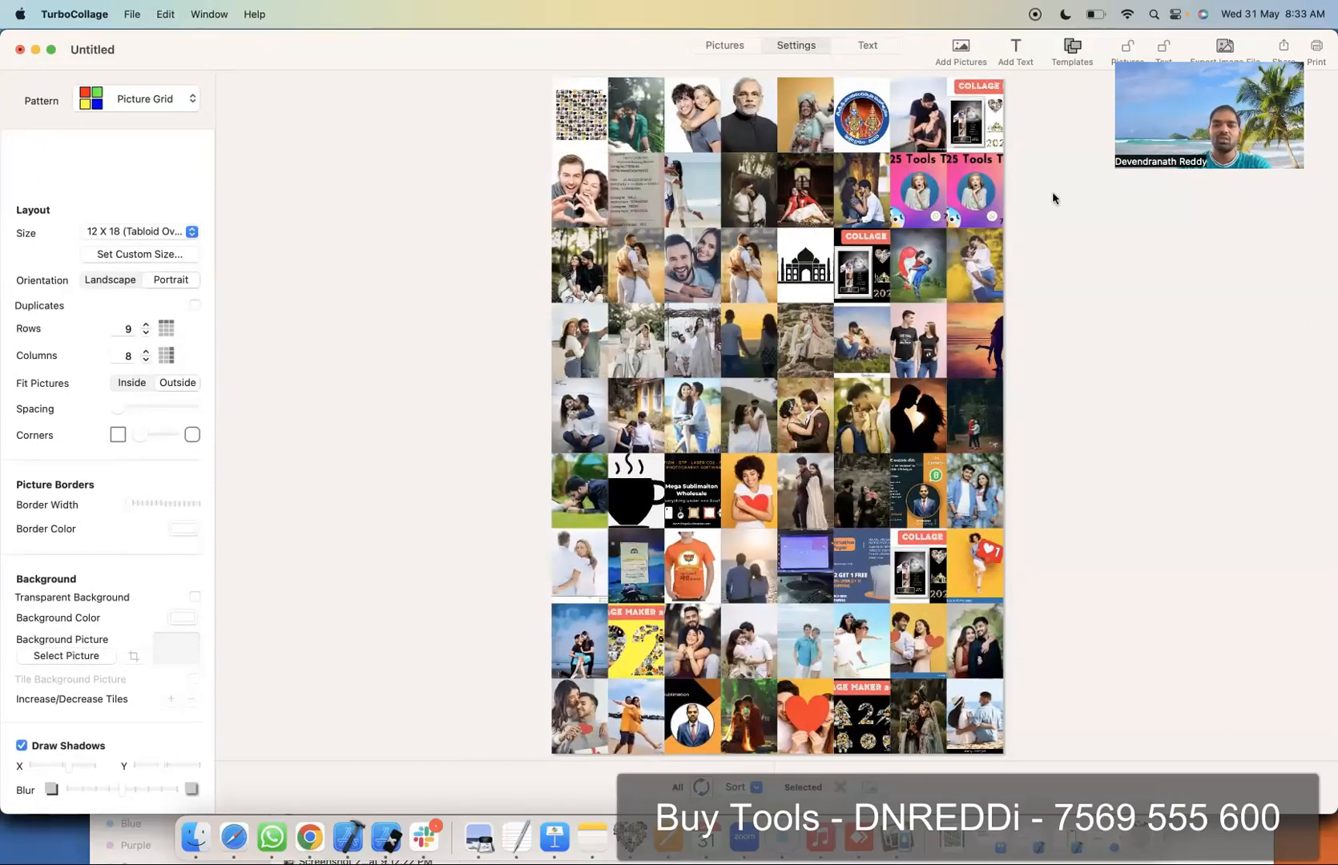
# Step: Capture a screenshot of just the finished collage area
pyautogui.click(1224, 50)
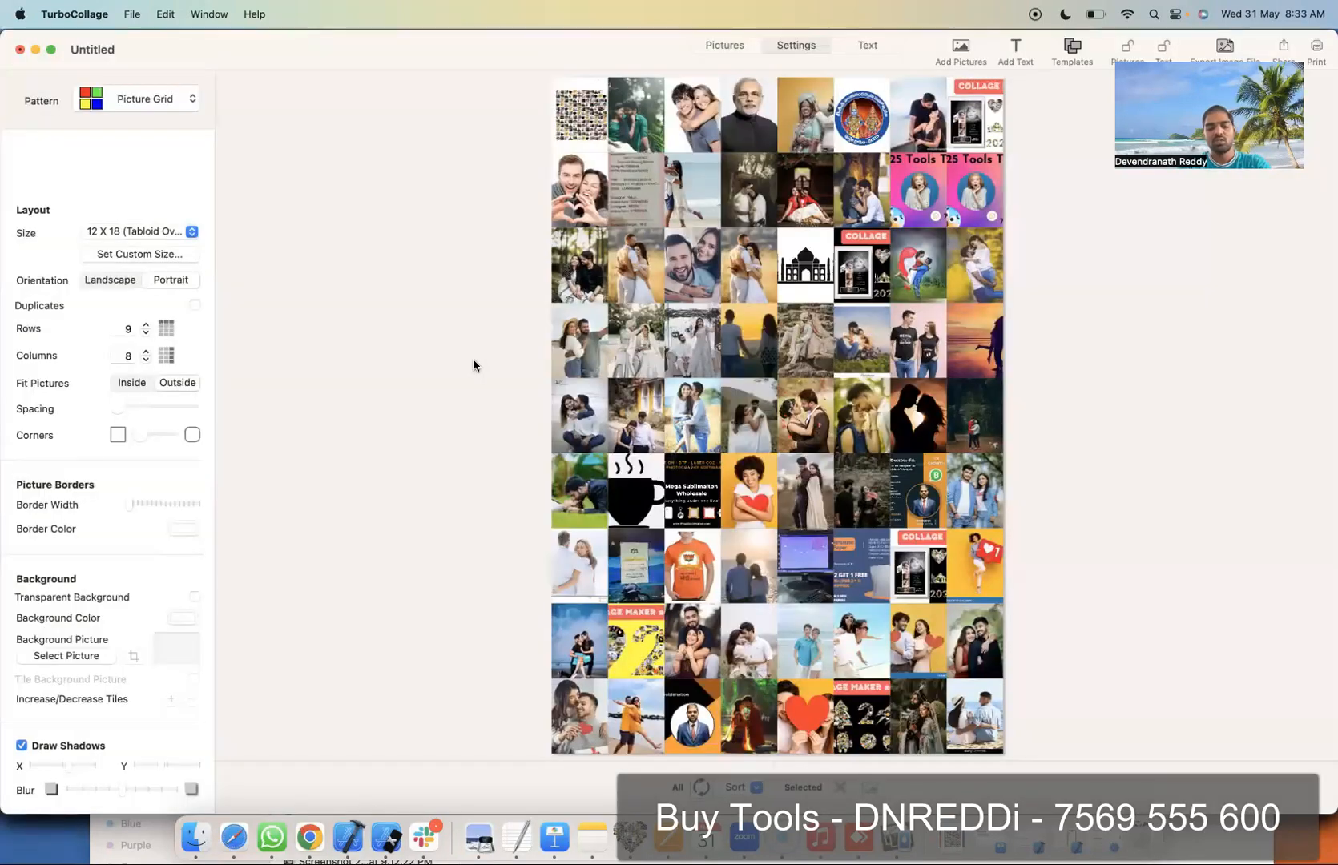
pyautogui.press('super+shift+4')
pyautogui.moveTo(552, 78); pyautogui.dragTo(1002, 753)
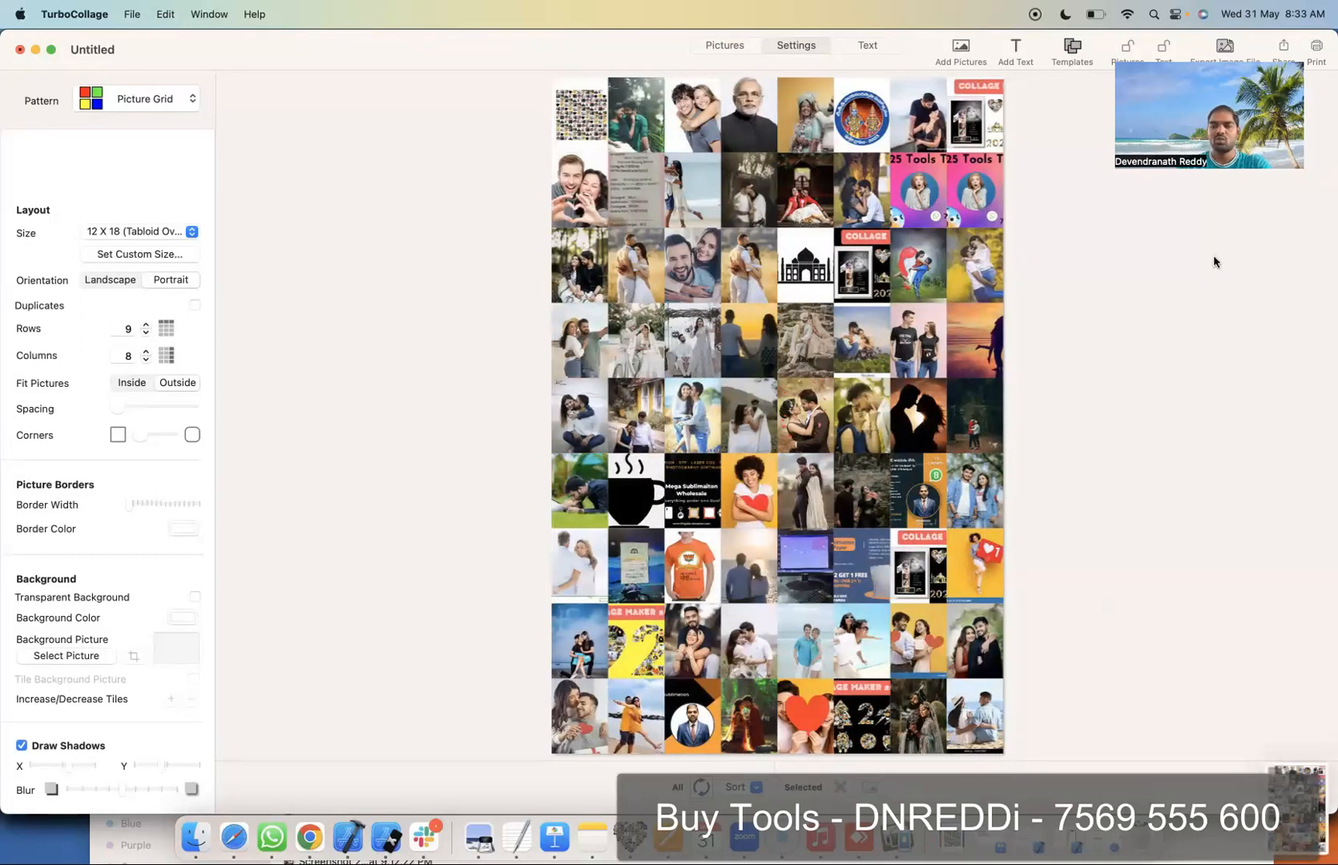
pyautogui.click(1242, 60)
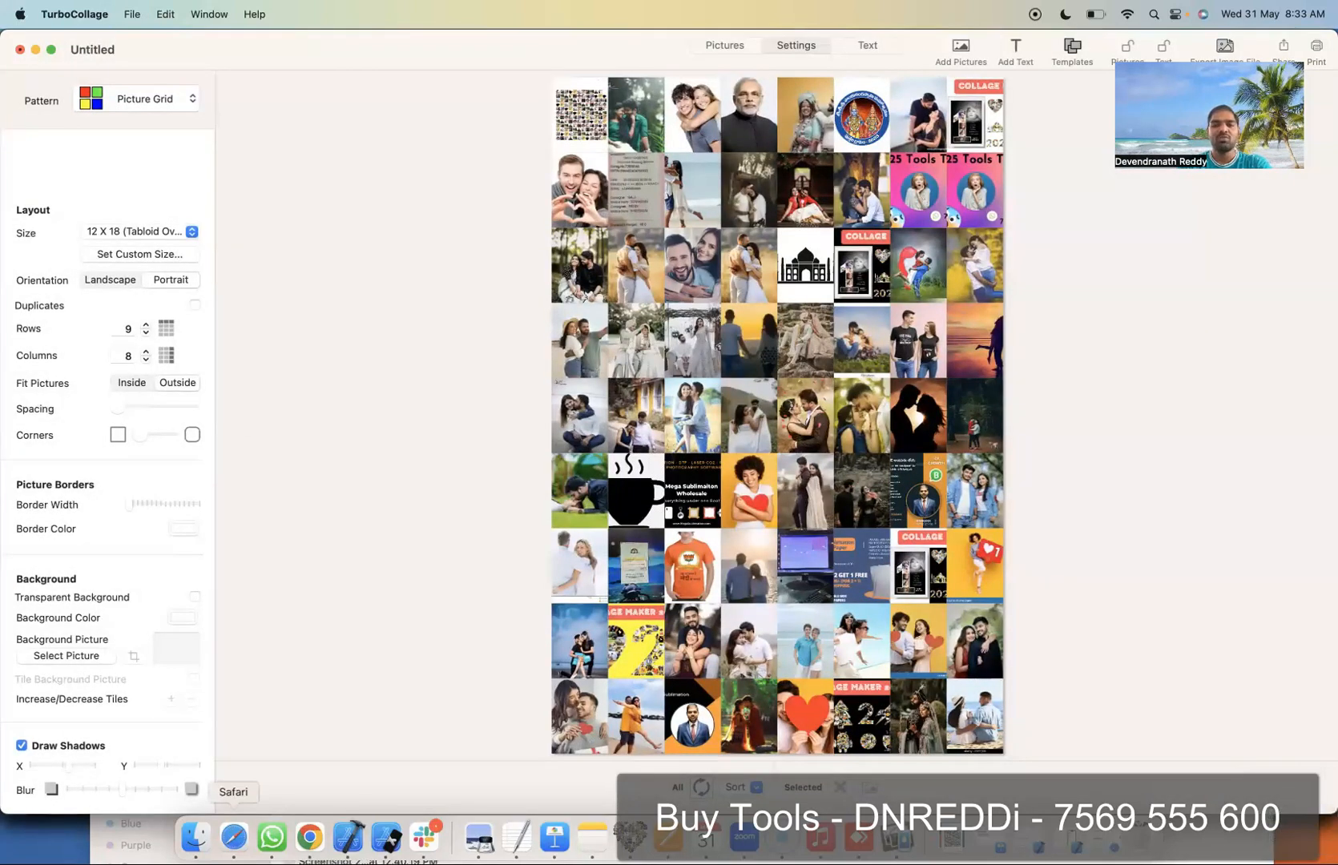
# Step: Switch to Safari, load the Canva home page and create a blank Facebook Post (Landscape) design
pyautogui.click(233, 838)
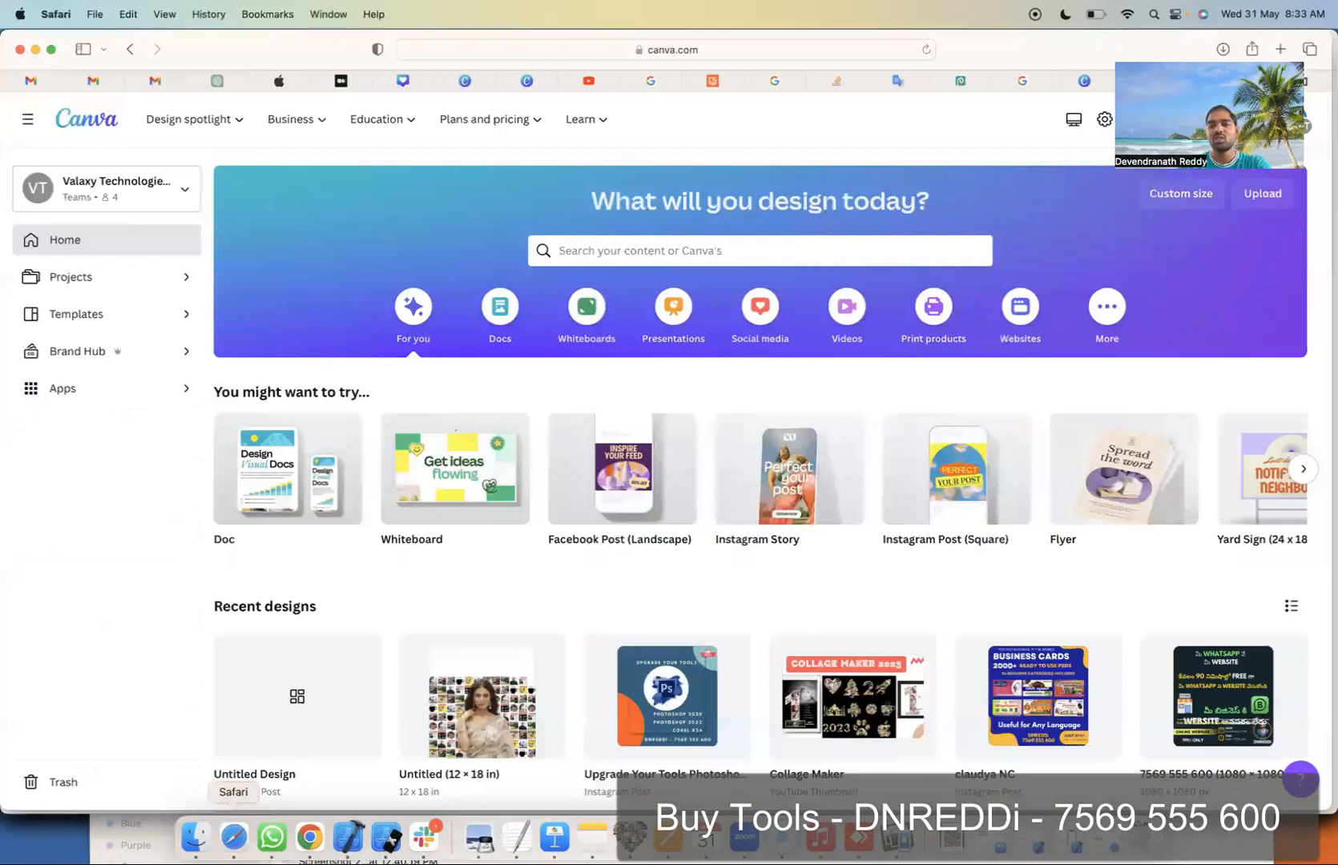
pyautogui.click(864, 56)
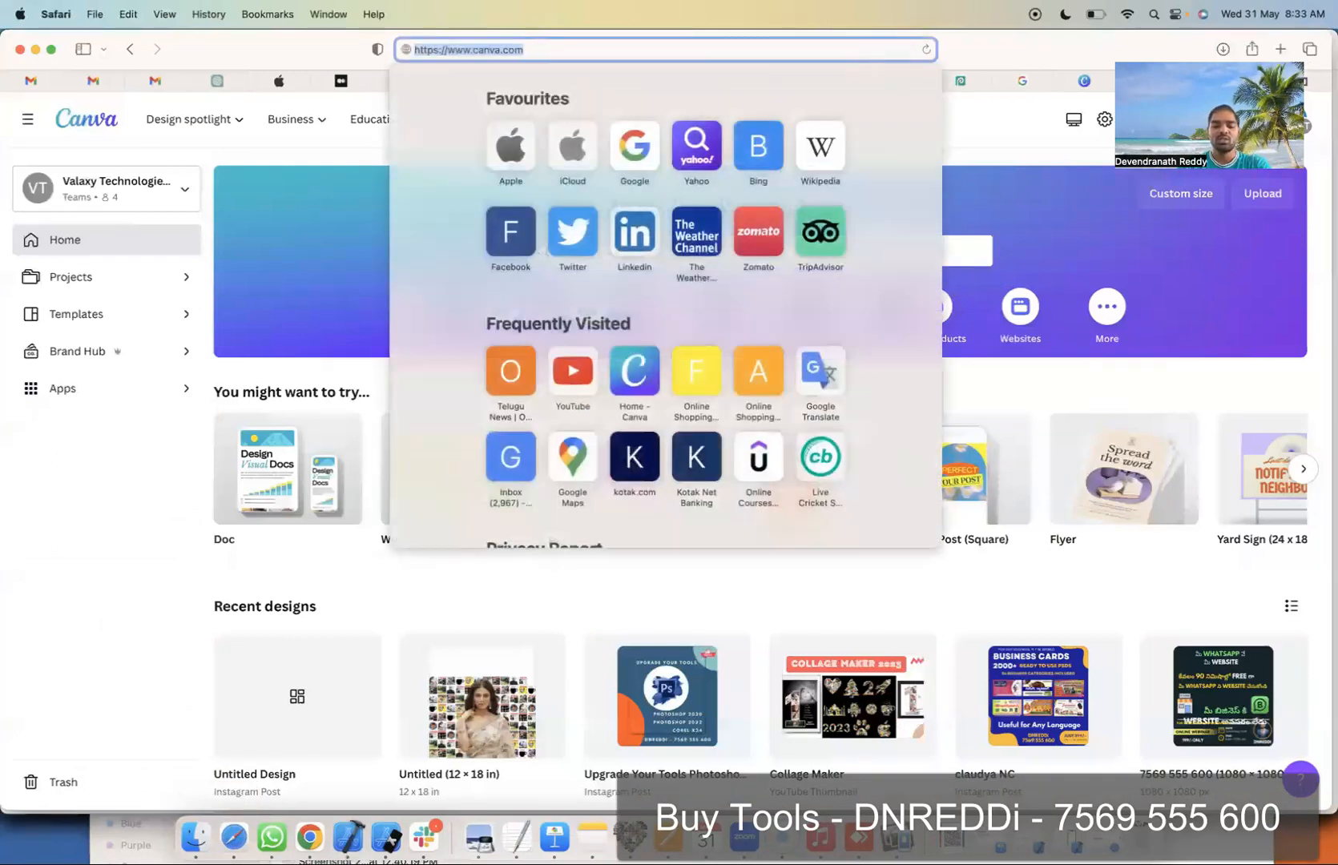
pyautogui.write('canva')
pyautogui.press('Return')
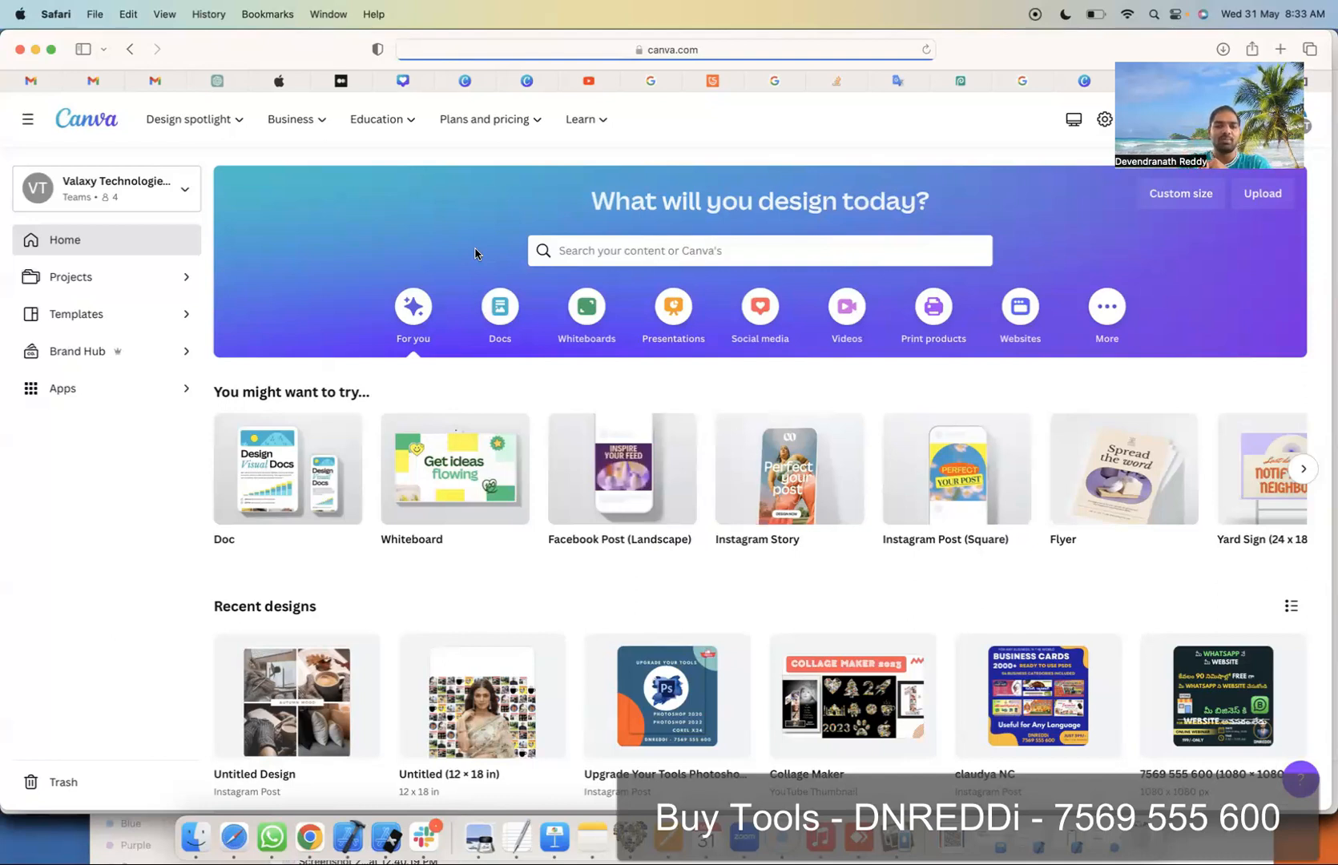
pyautogui.click(614, 466)
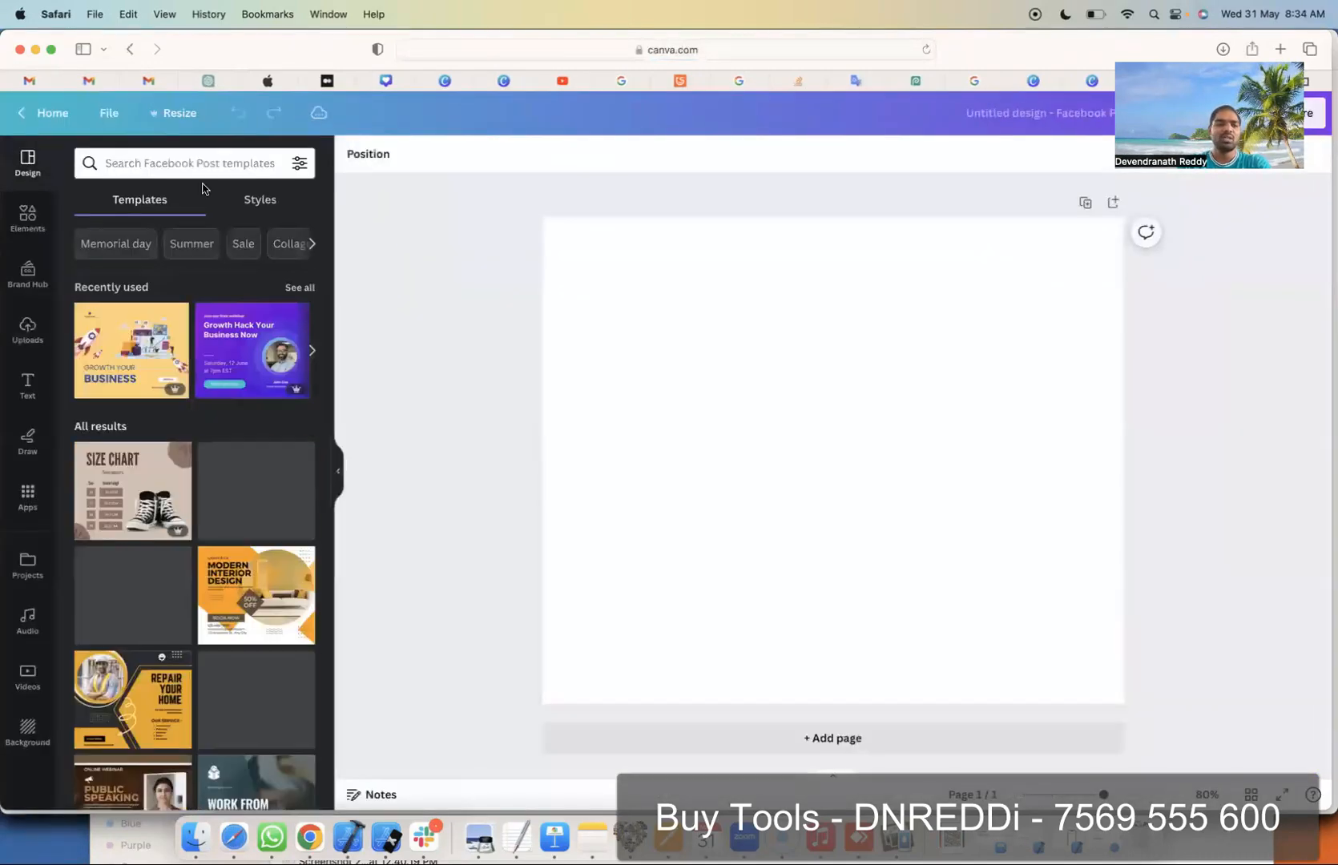
# Step: Search the design templates for "website" and browse them
pyautogui.click(186, 164)
pyautogui.write('webstir')
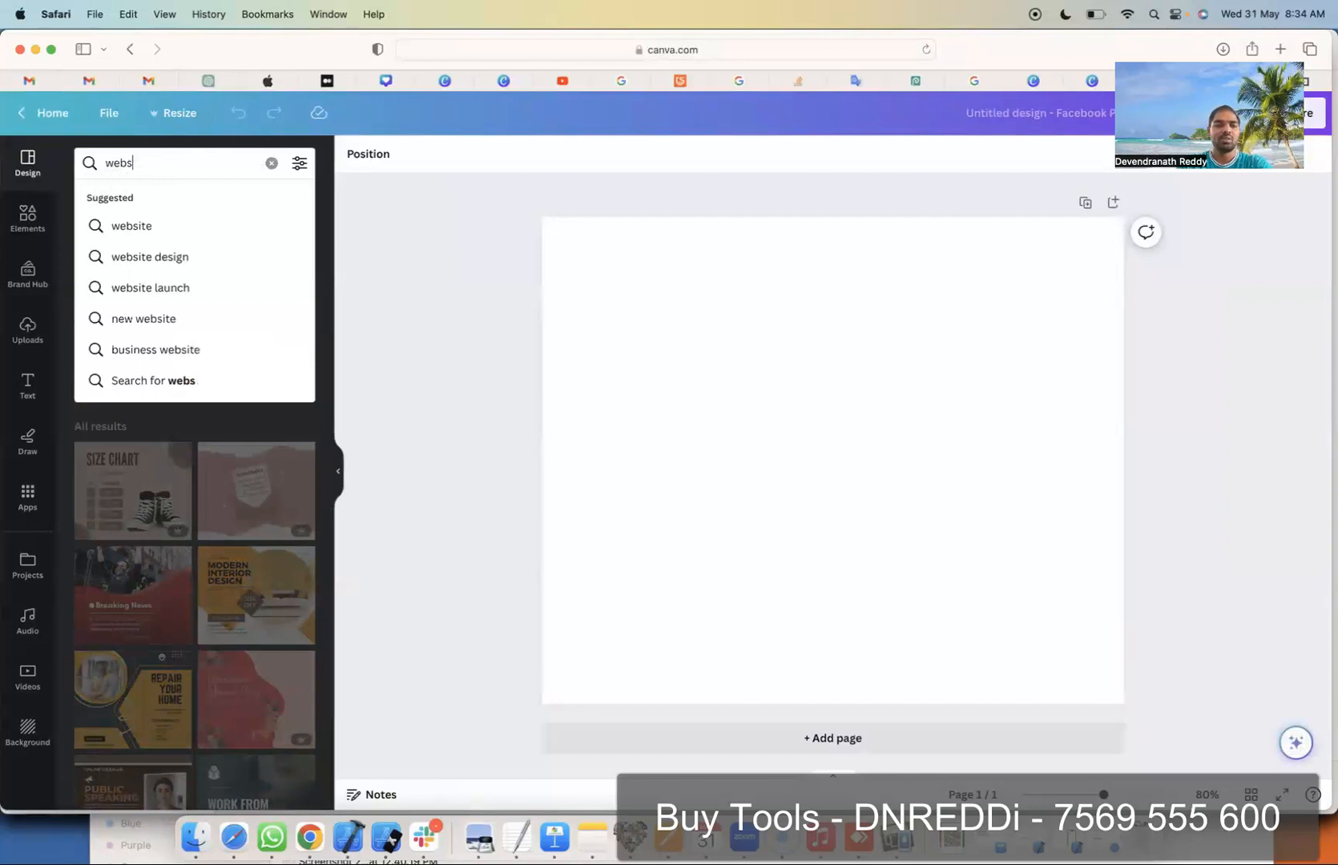
pyautogui.press('Return')
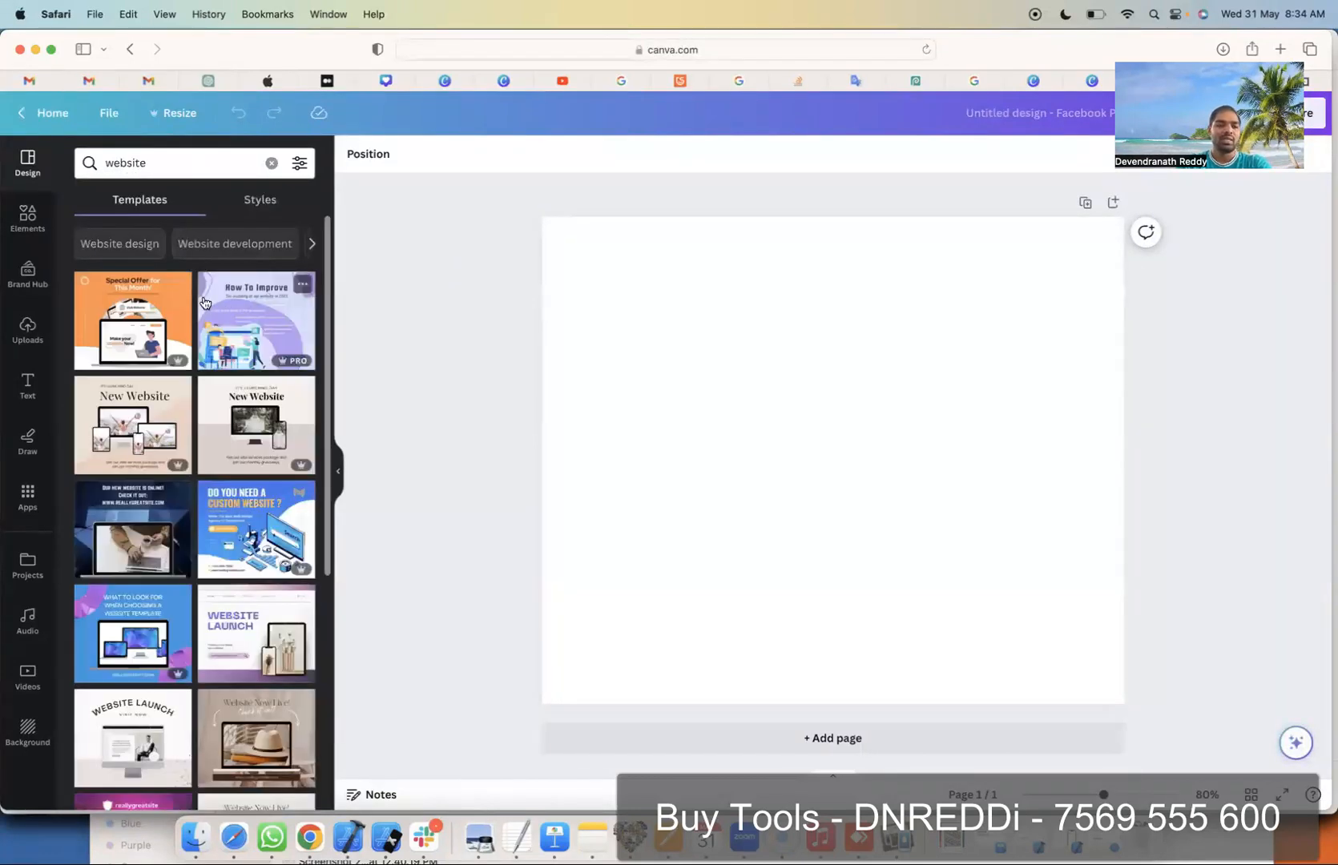
pyautogui.scroll(-10, 163, 648)
pyautogui.scroll(8, 163, 647)
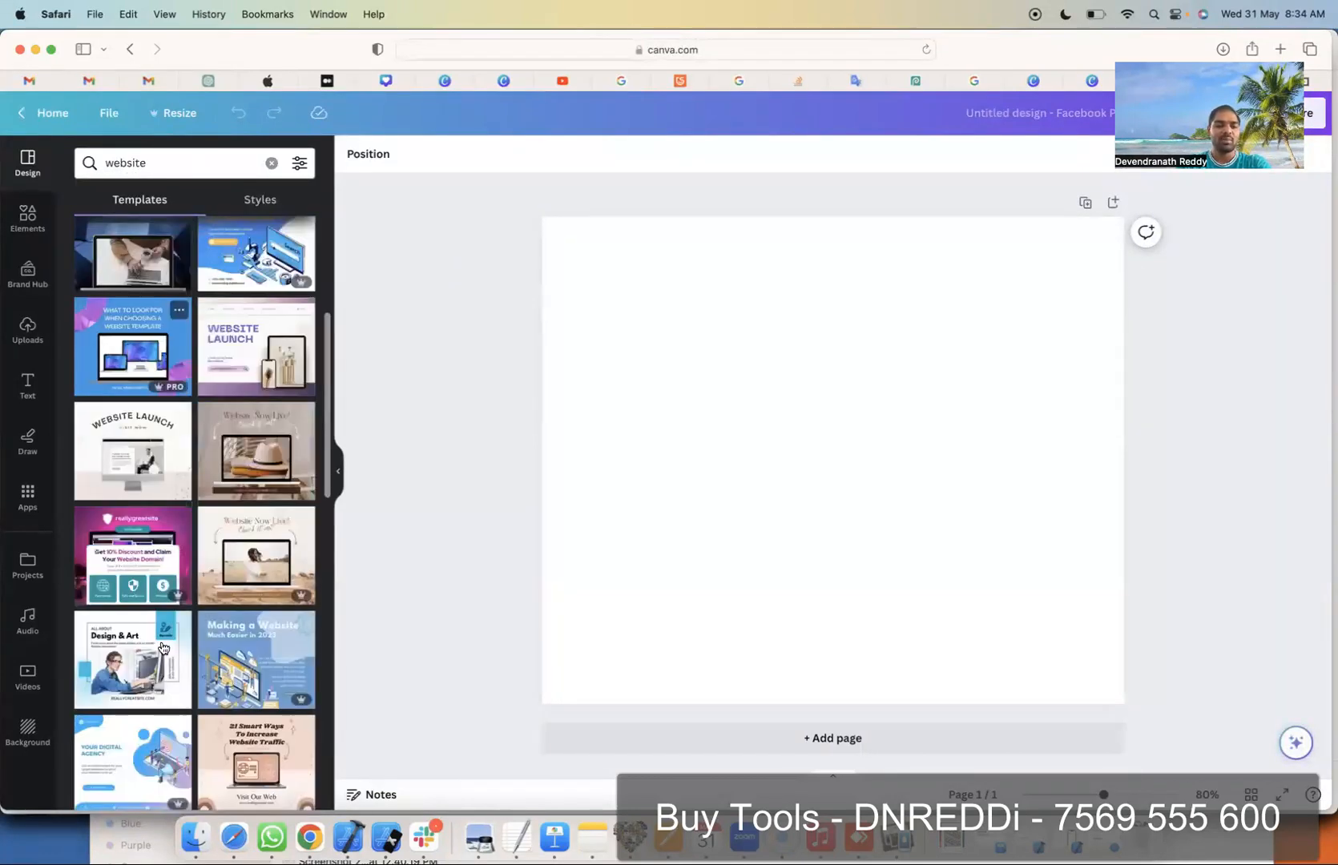
# Step: Search the design templates for "frame design" and browse them
pyautogui.doubleClick(156, 164)
pyautogui.write('frame ')
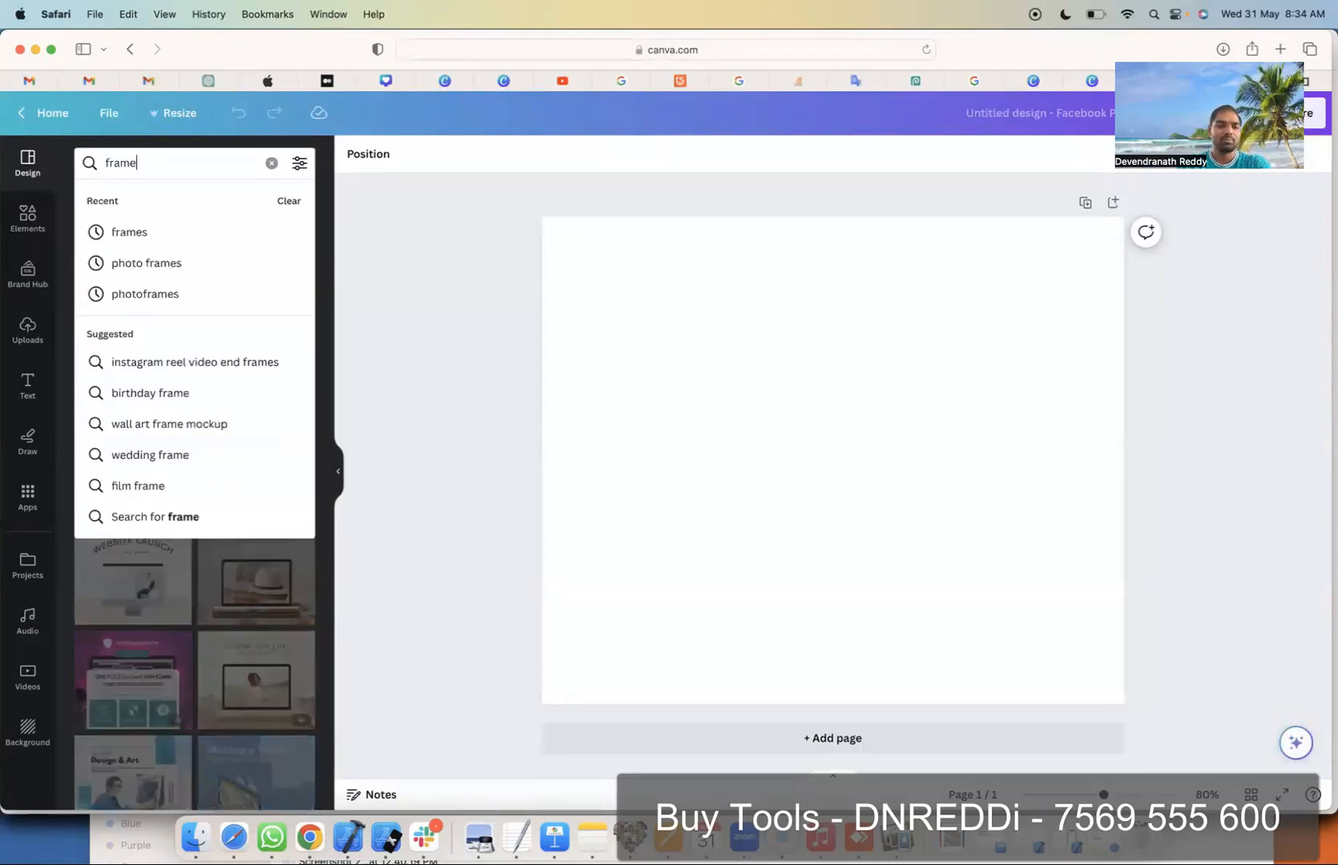
pyautogui.write('design')
pyautogui.press('Return')
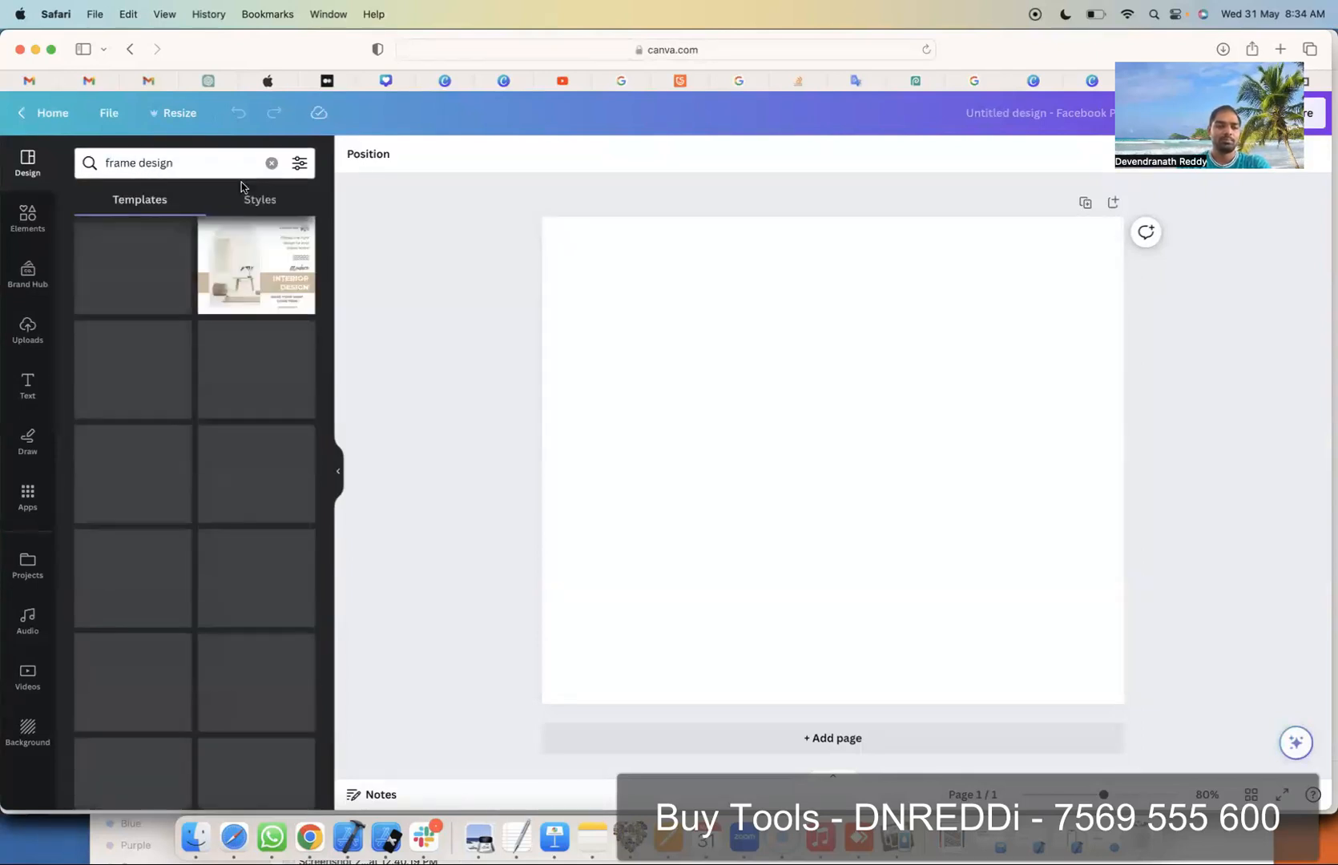
pyautogui.scroll(-3, 173, 561)
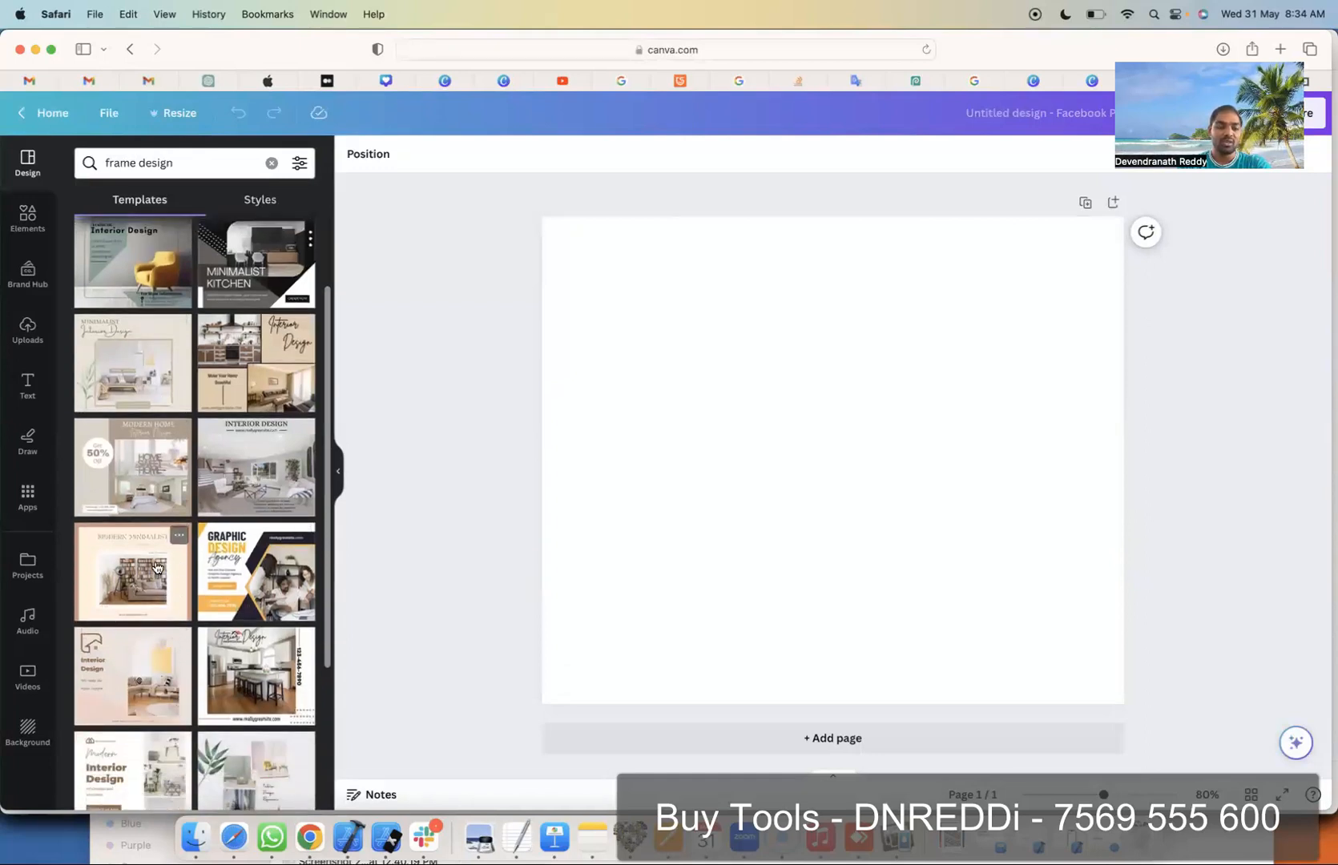
# Step: Search the design templates for "collage" and look through the layouts
pyautogui.click(193, 164)
pyautogui.press('super+a')
pyautogui.write('phot')
pyautogui.press('super+a')
pyautogui.write('collage')
pyautogui.press('Return')
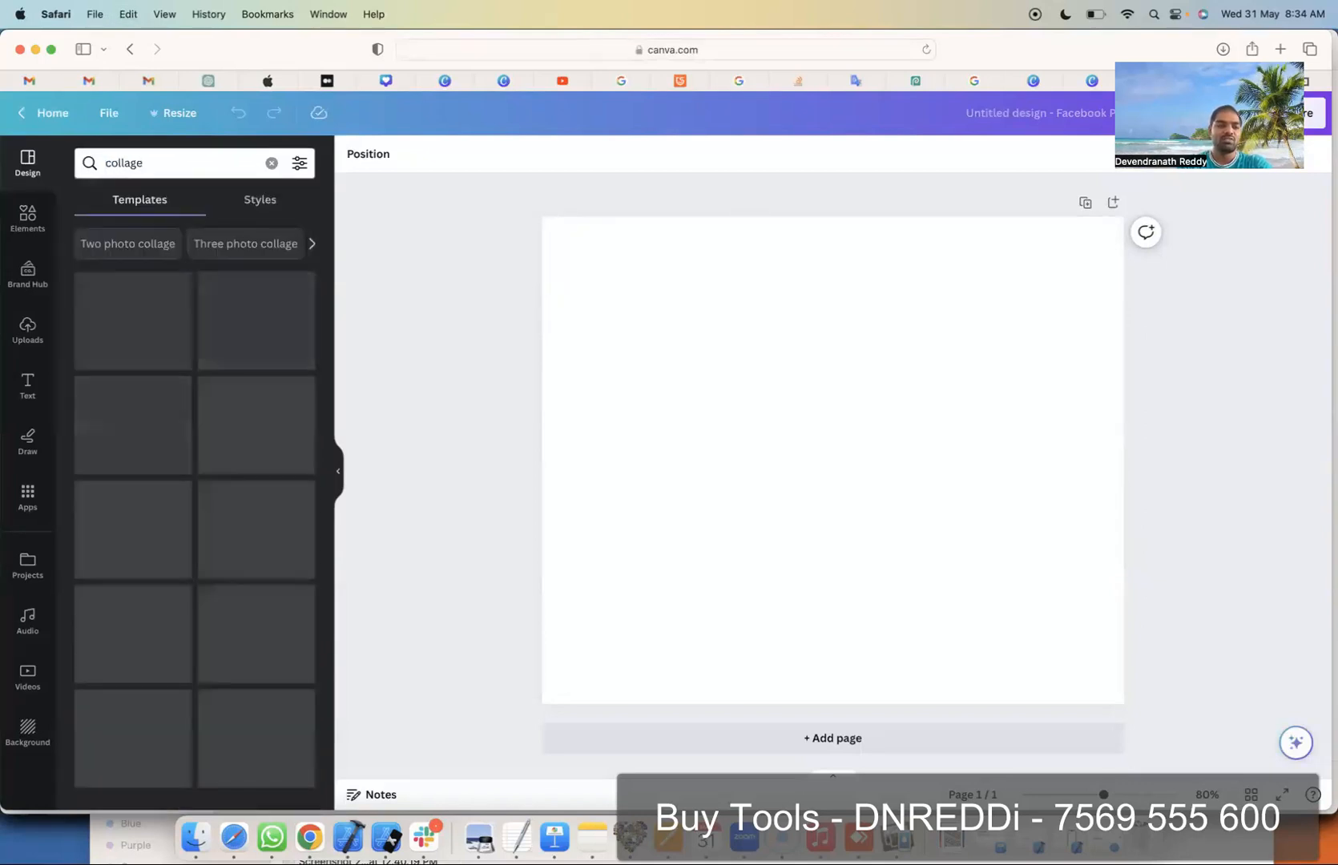
pyautogui.scroll(-5, 185, 566)
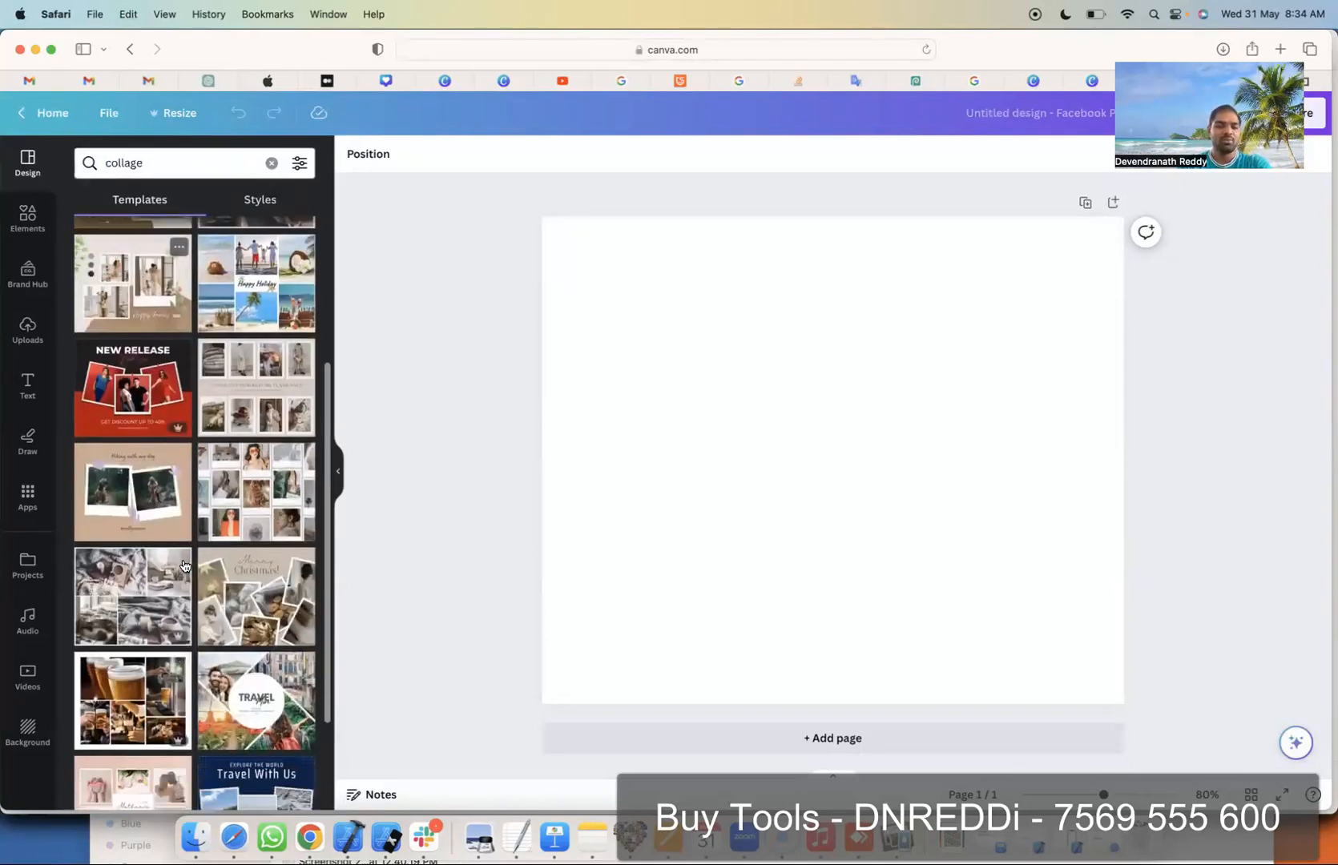
pyautogui.scroll(5, 185, 567)
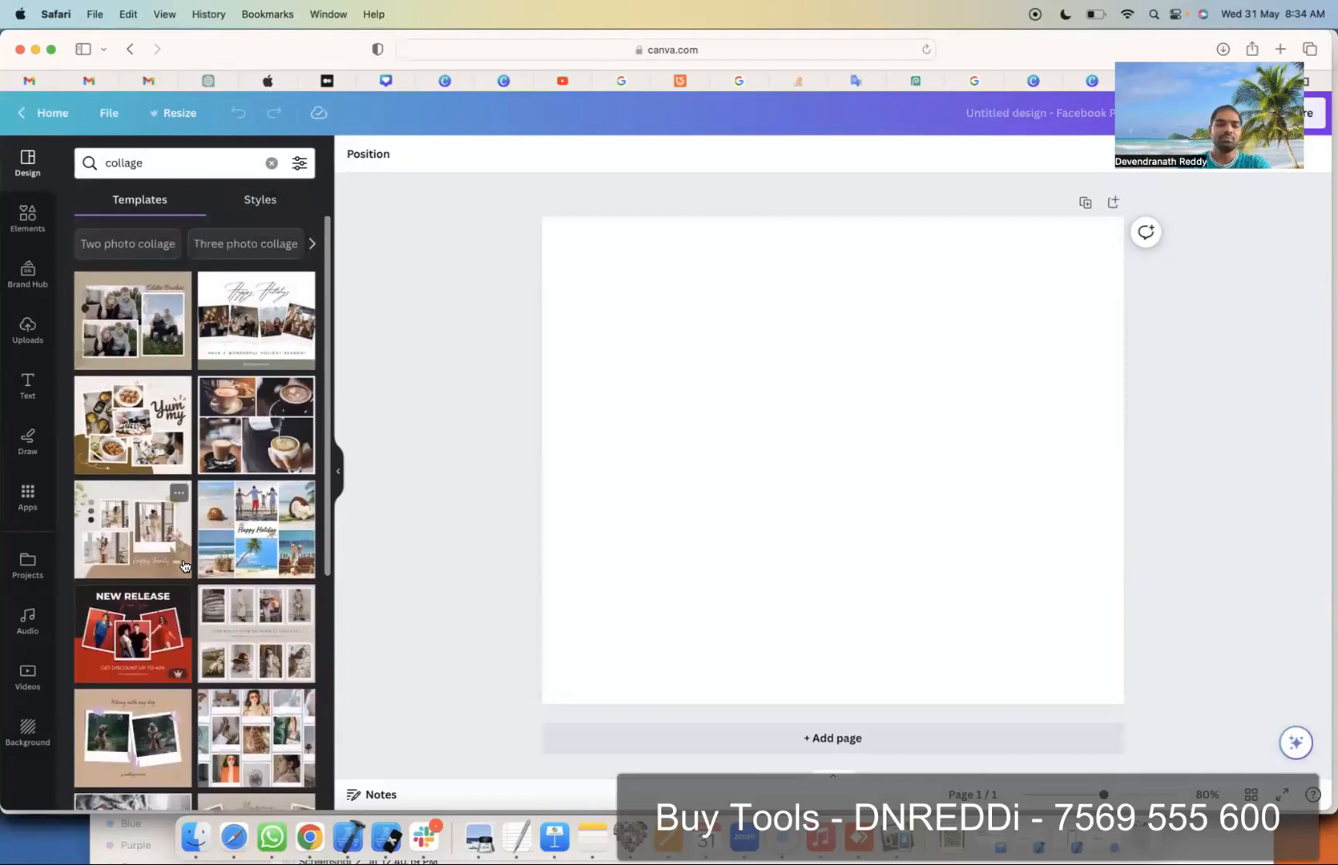
# Step: Return to the Canva home page and create a blank YouTube Thumbnail design
pyautogui.click(46, 113)
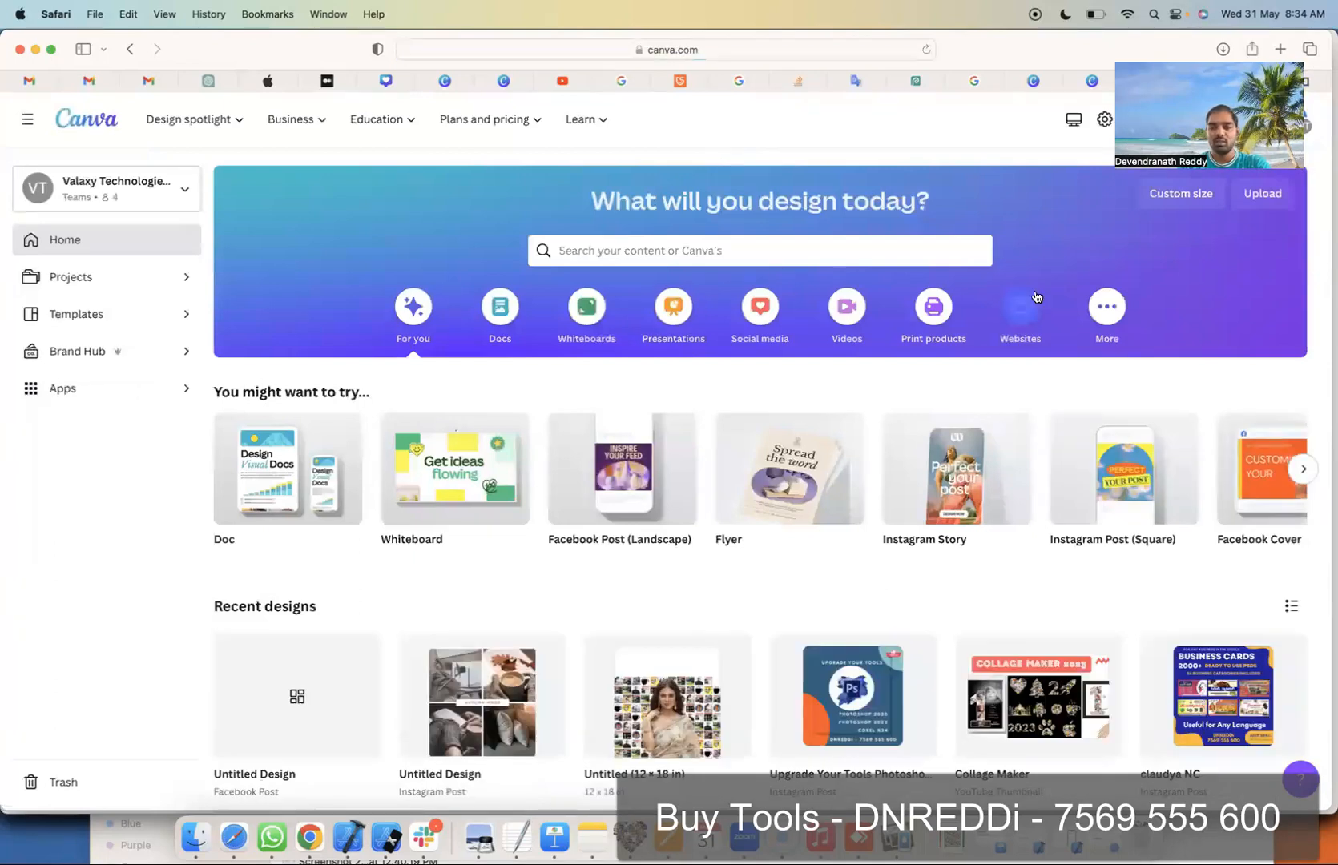
pyautogui.click(1198, 120)
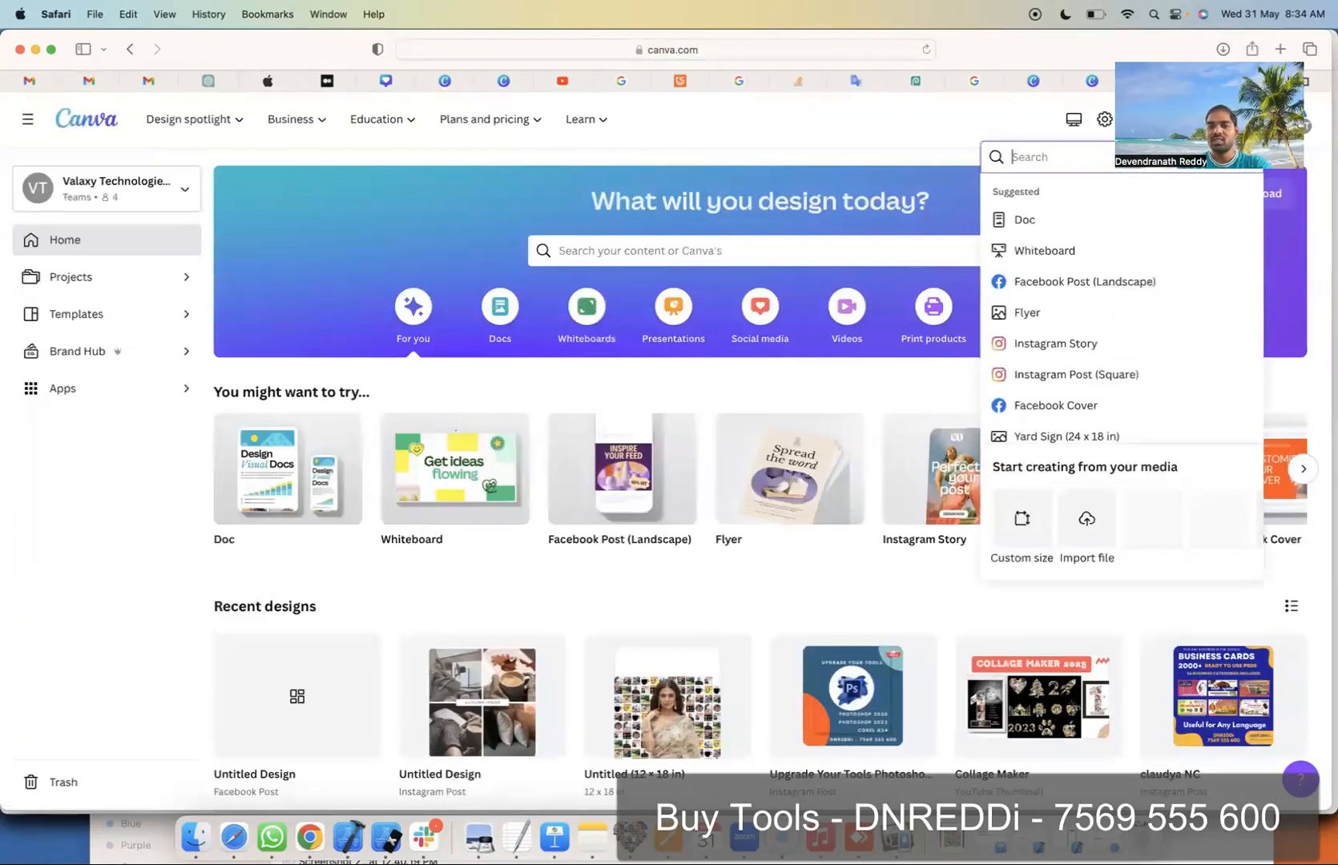
pyautogui.scroll(-3, 1077, 354)
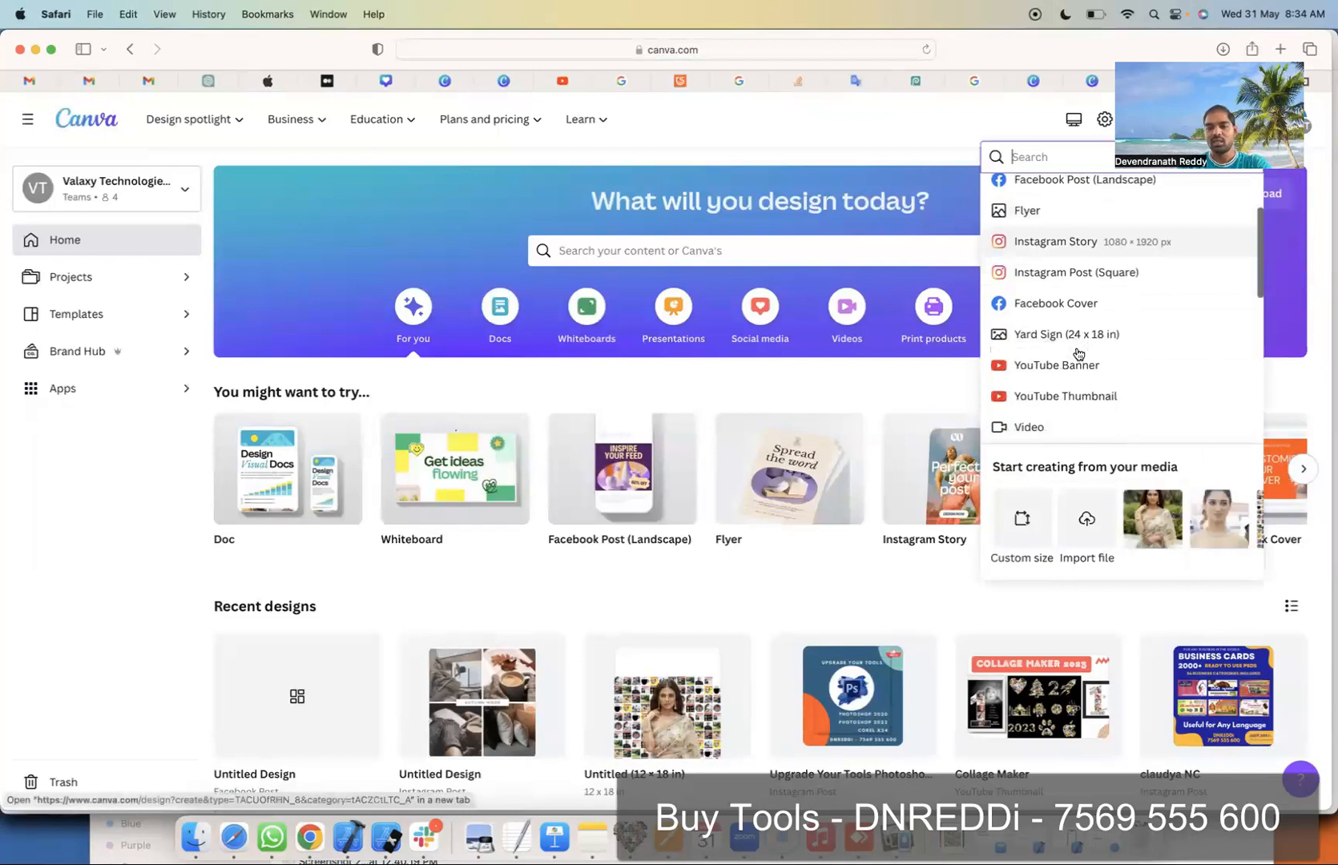
pyautogui.scroll(-1, 1074, 370)
pyautogui.scroll(-1, 1073, 370)
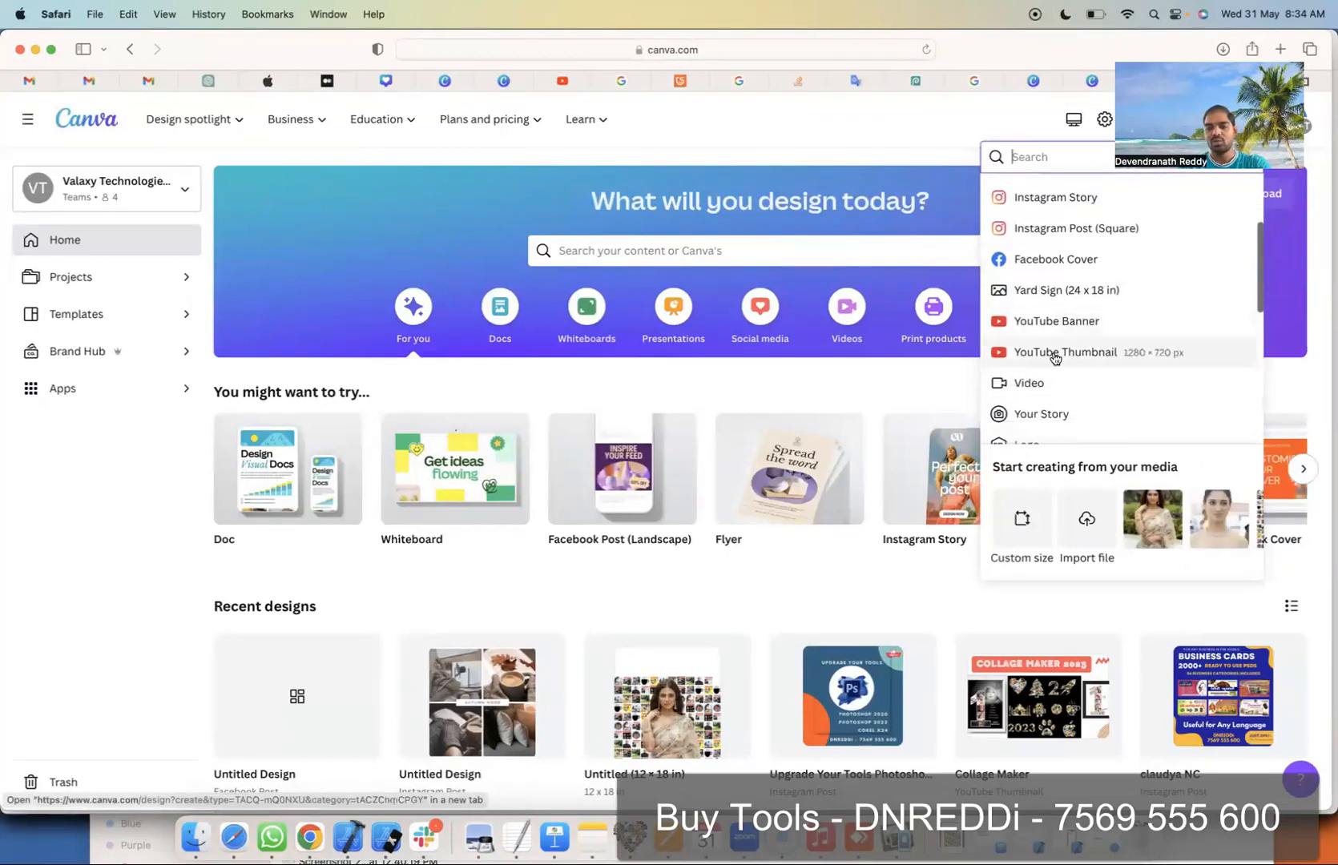
pyautogui.click(1055, 356)
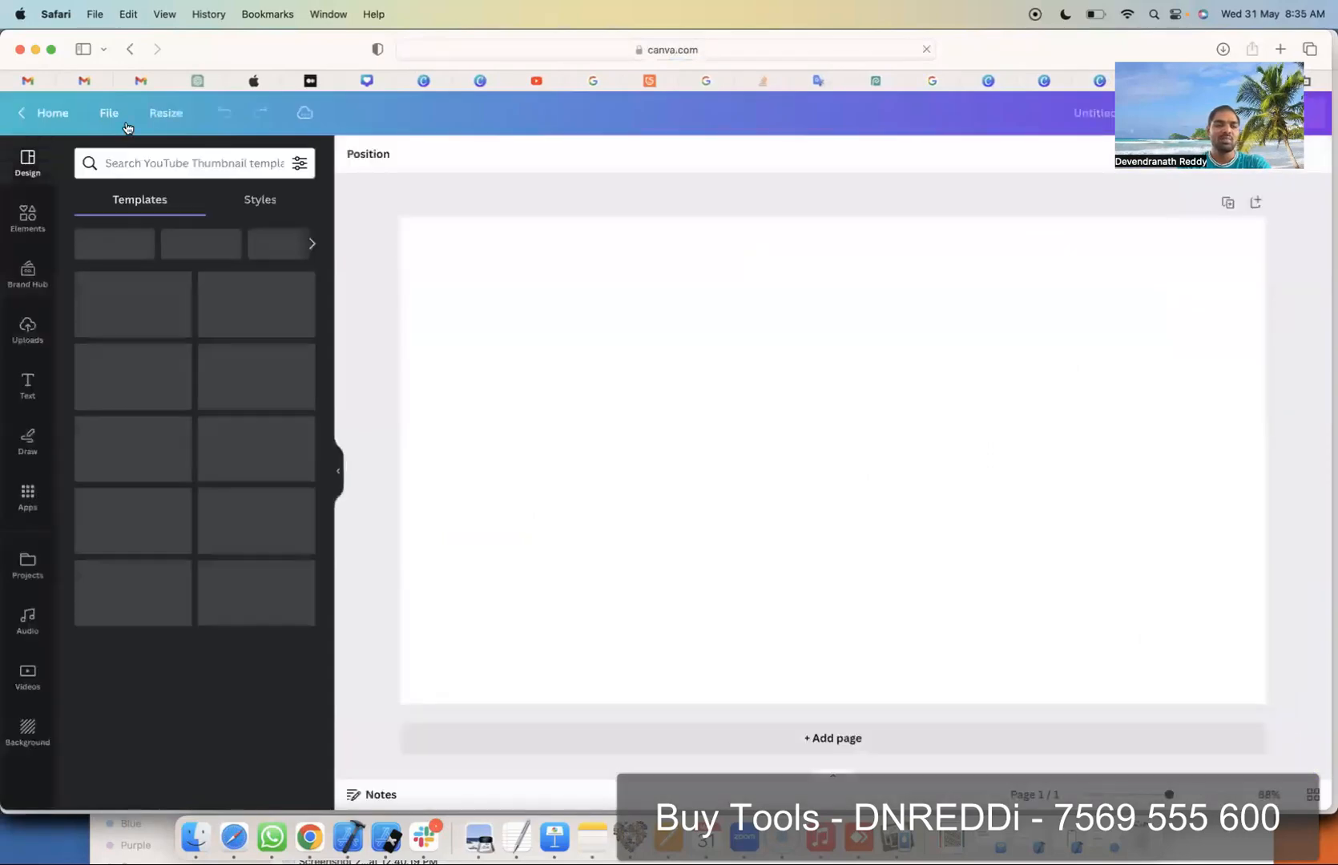
# Step: Create a resized copy of the design with a custom size of 12 x 18 inches and open the blocked copy
pyautogui.click(177, 114)
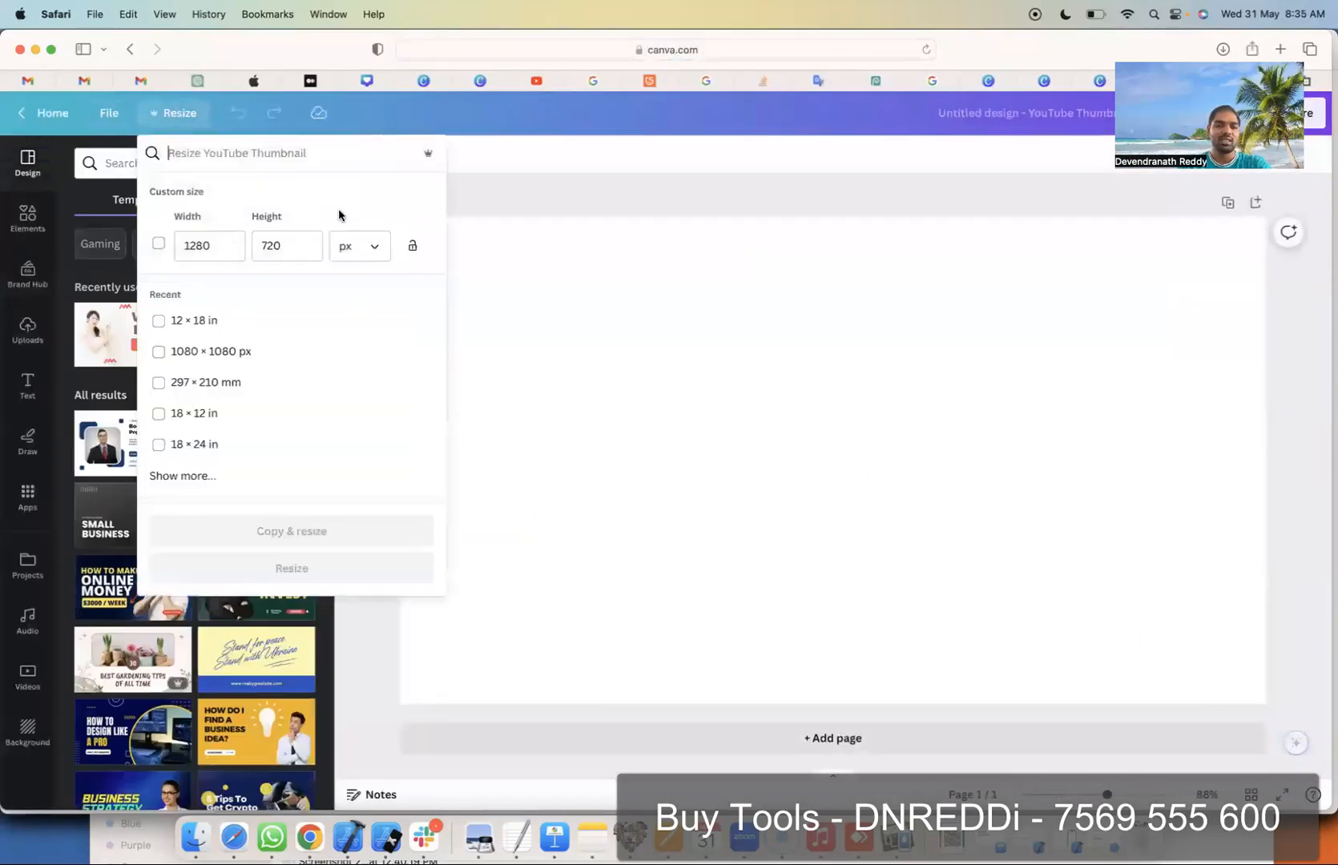
pyautogui.click(385, 255)
pyautogui.click(358, 324)
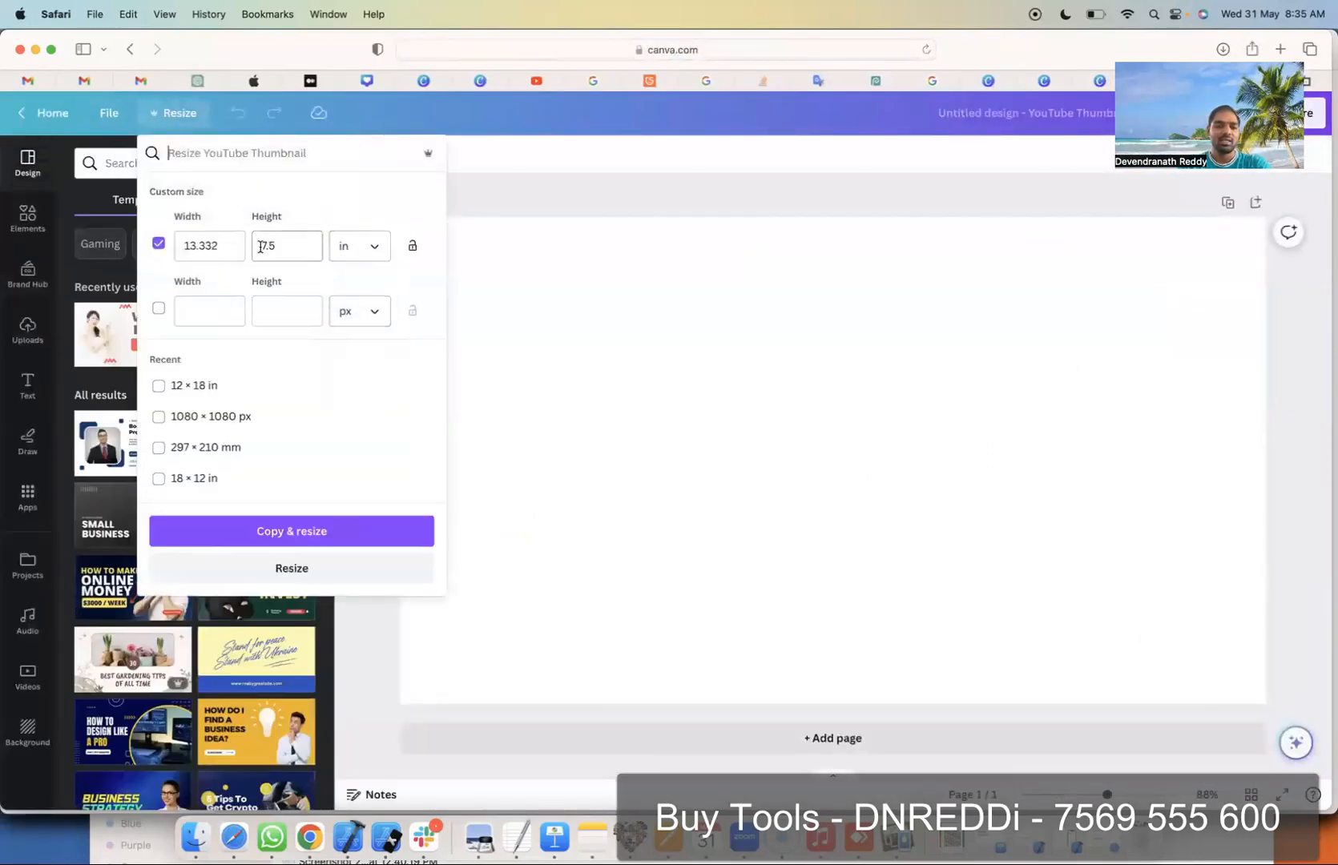
pyautogui.doubleClick(226, 245)
pyautogui.write('12')
pyautogui.press('Tab')
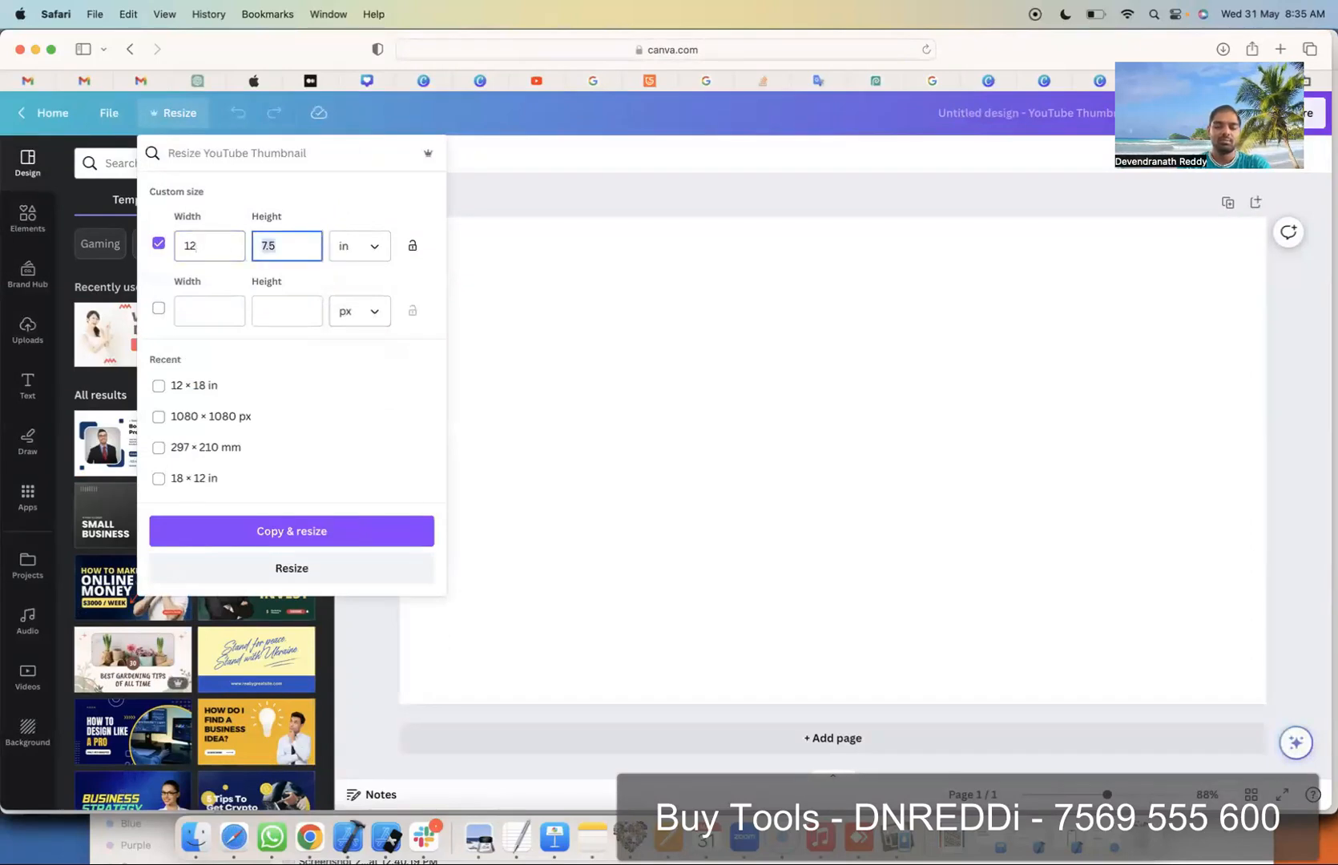
pyautogui.click(307, 531)
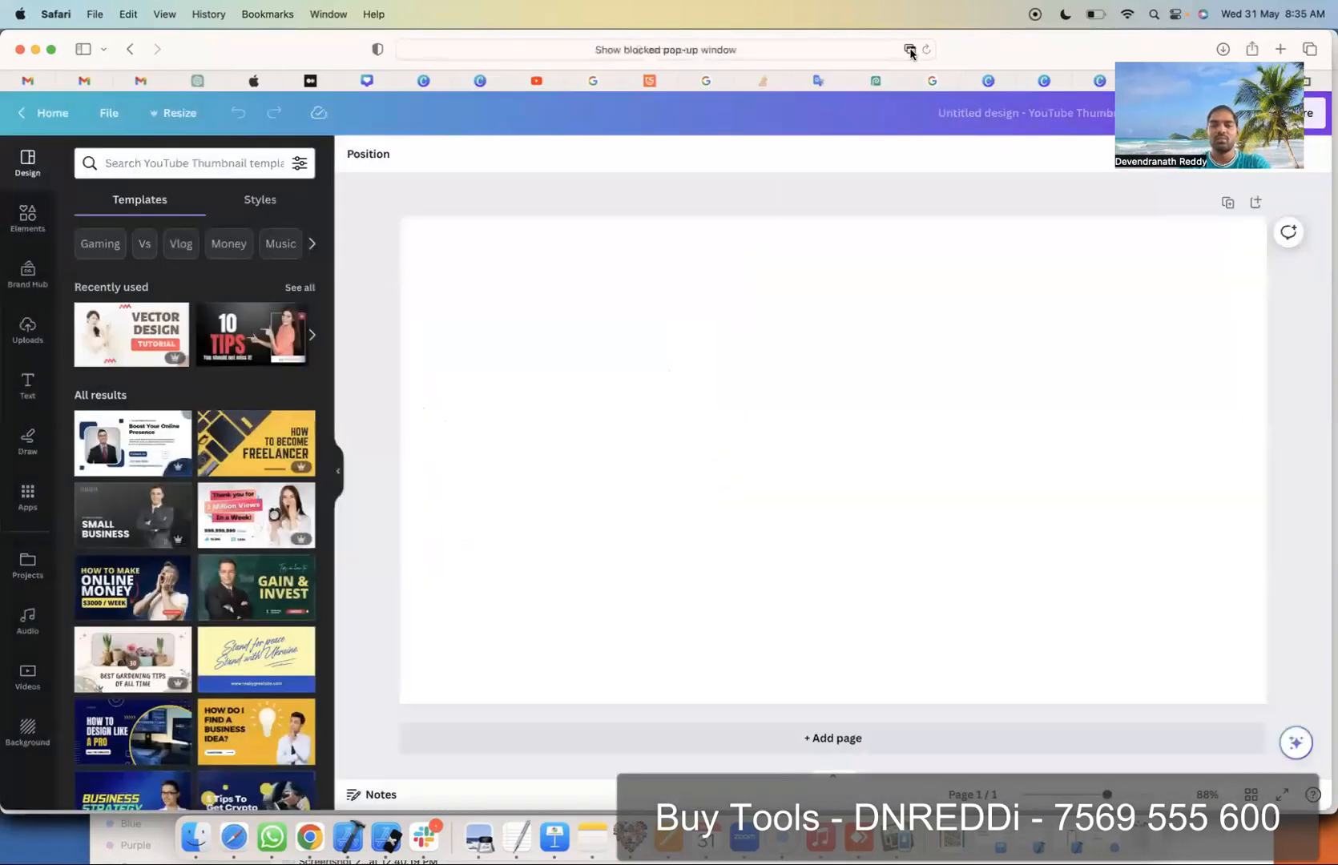
pyautogui.click(925, 49)
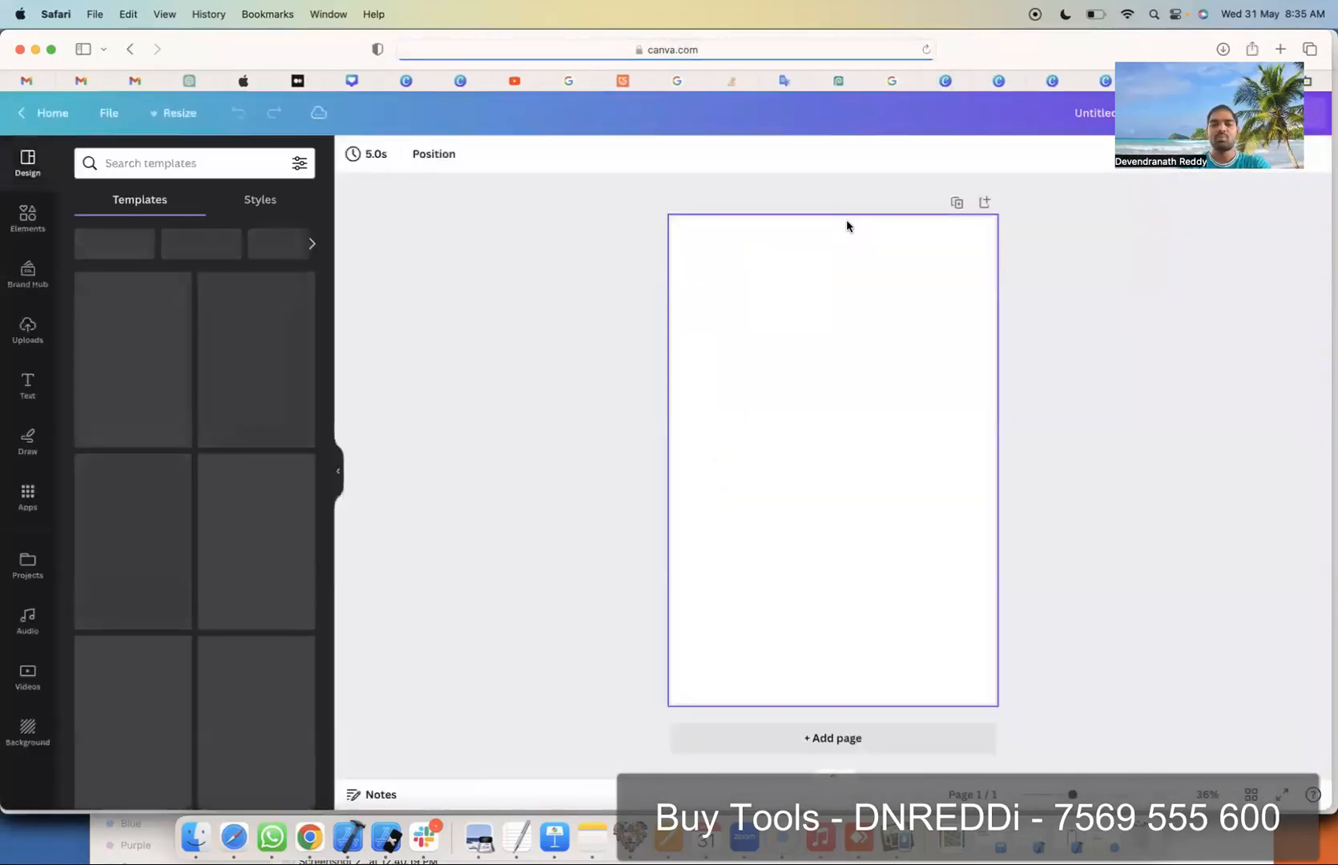
# Step: Place "Screenshot 2023-05-31 at 8.33.42 AM" from the Desktop on the blank page, align it to the page corner and enlarge it to cover the page
pyautogui.click(195, 838)
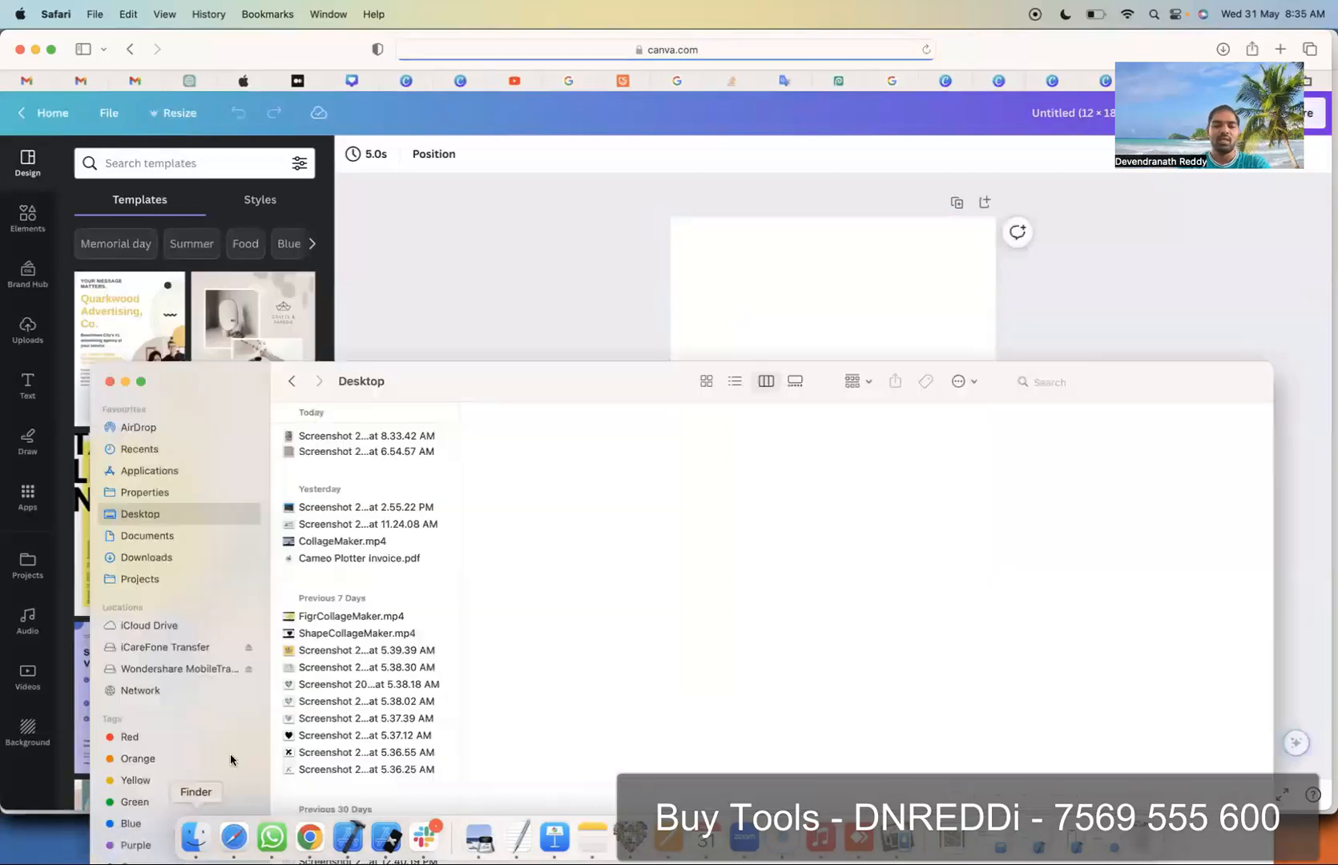
pyautogui.click(300, 437)
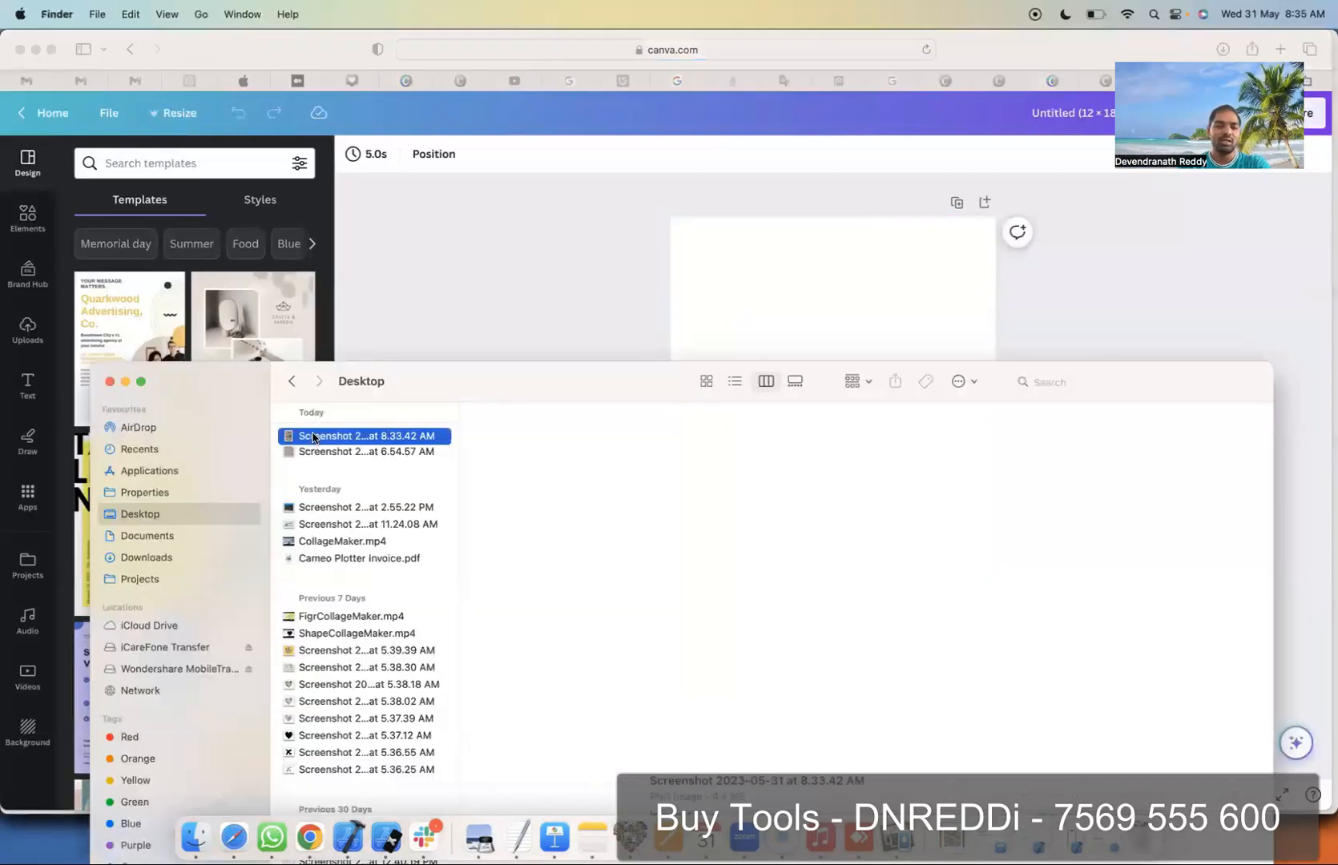
pyautogui.moveTo(308, 439); pyautogui.dragTo(813, 356)
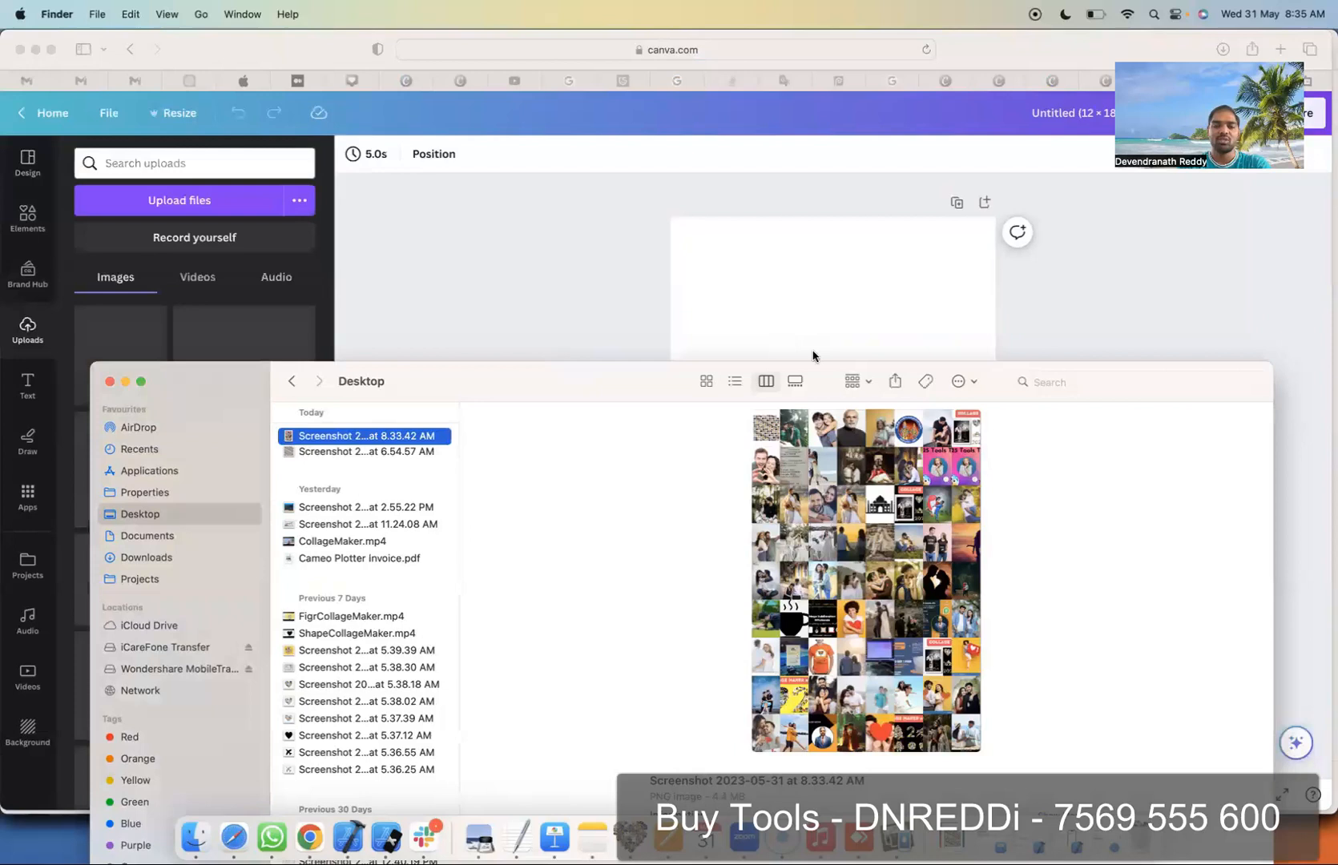
pyautogui.click(597, 286)
pyautogui.moveTo(721, 294); pyautogui.dragTo(670, 216)
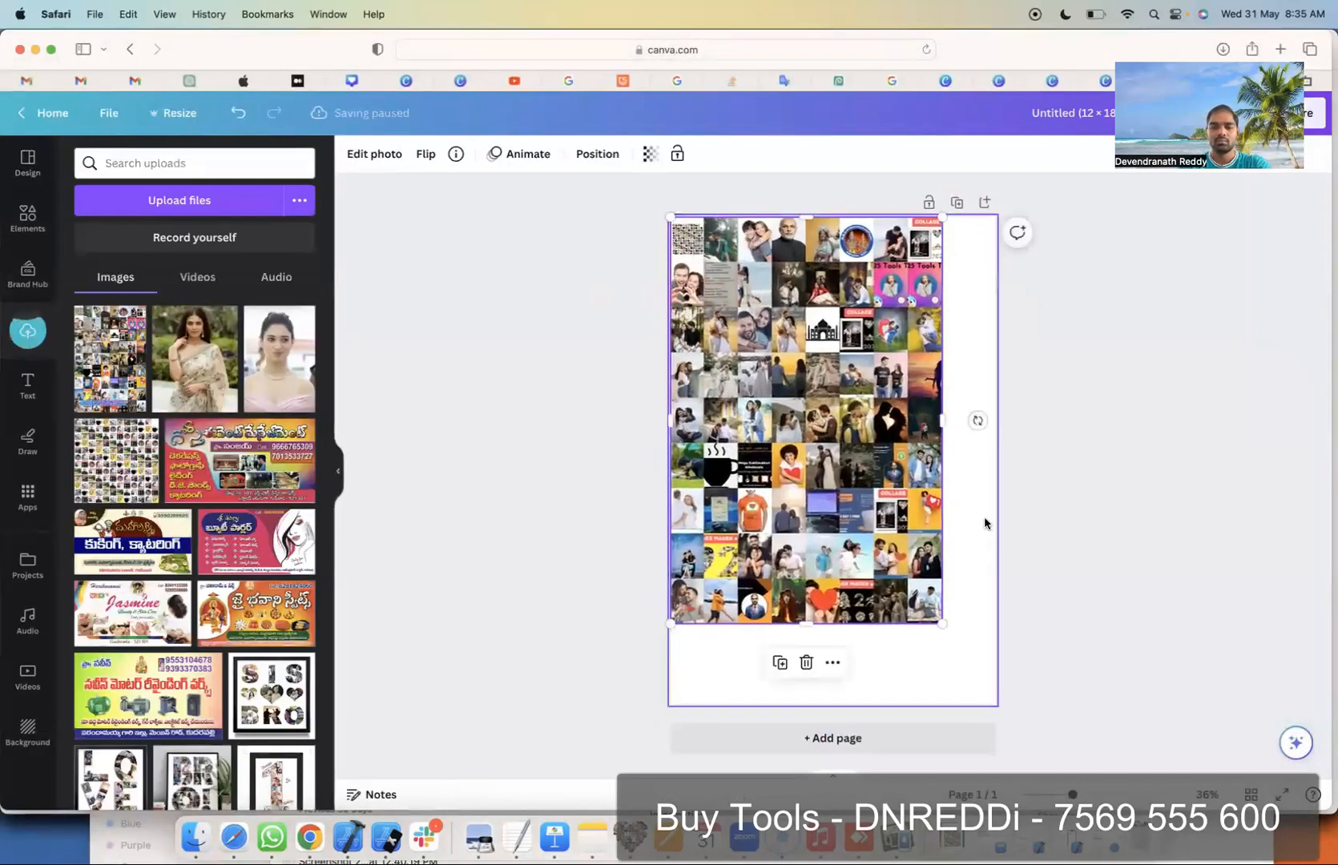
pyautogui.moveTo(943, 623); pyautogui.dragTo(1009, 702)
pyautogui.click(1116, 349)
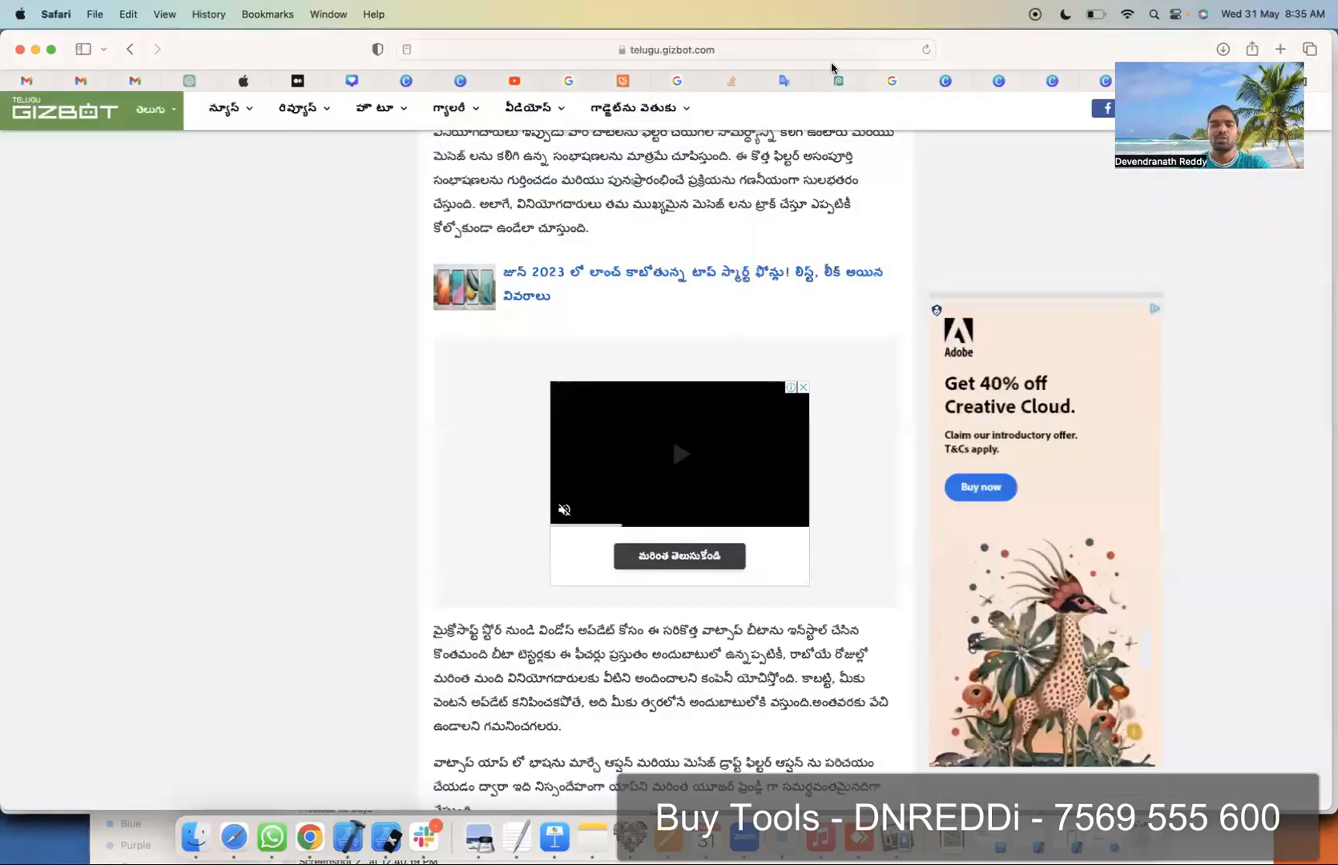
# Step: Open Google Images in the browser and search for "heroine images"
pyautogui.click(836, 50)
pyautogui.write('google.com')
pyautogui.press('BackSpace')
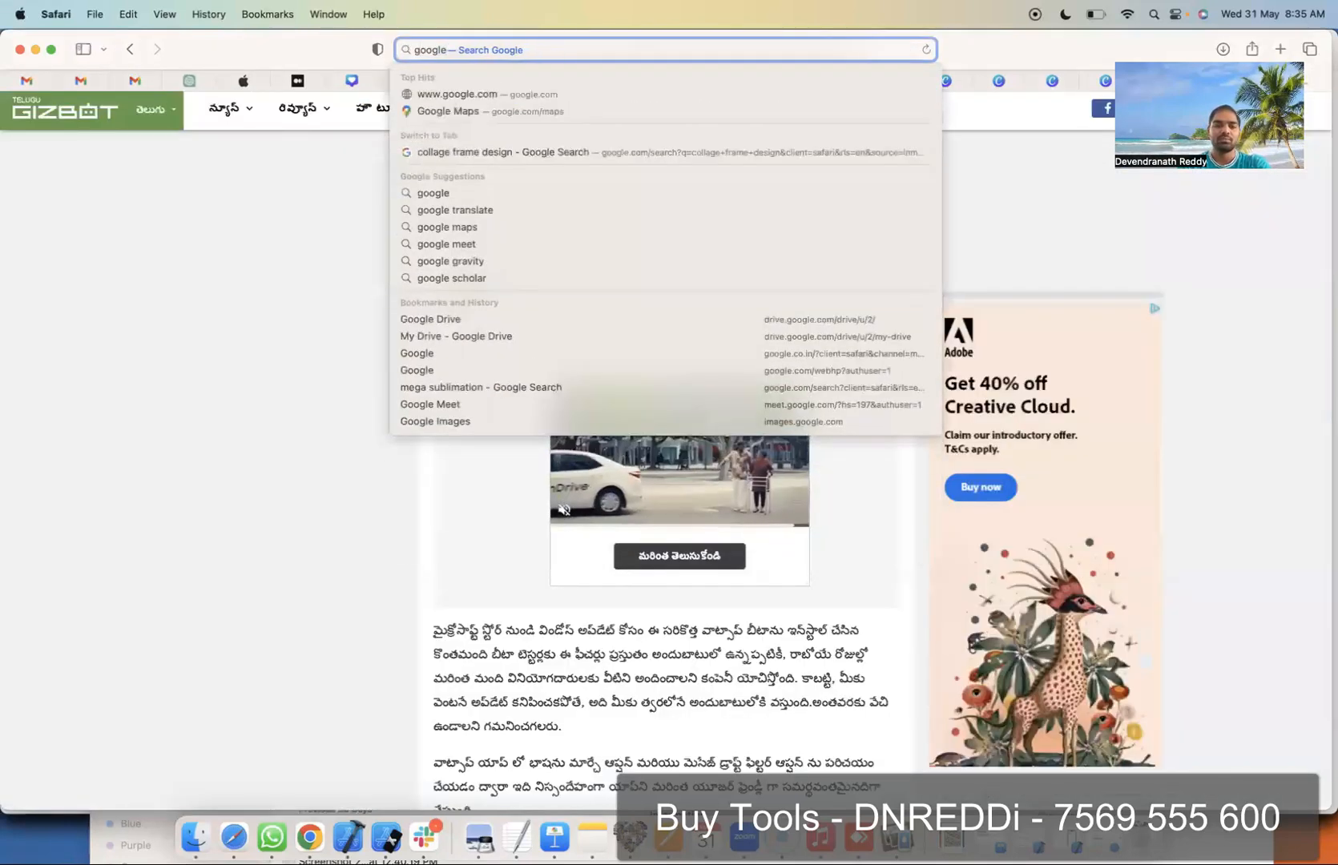
pyautogui.press('super+a')
pyautogui.write('image')
pyautogui.press('Return')
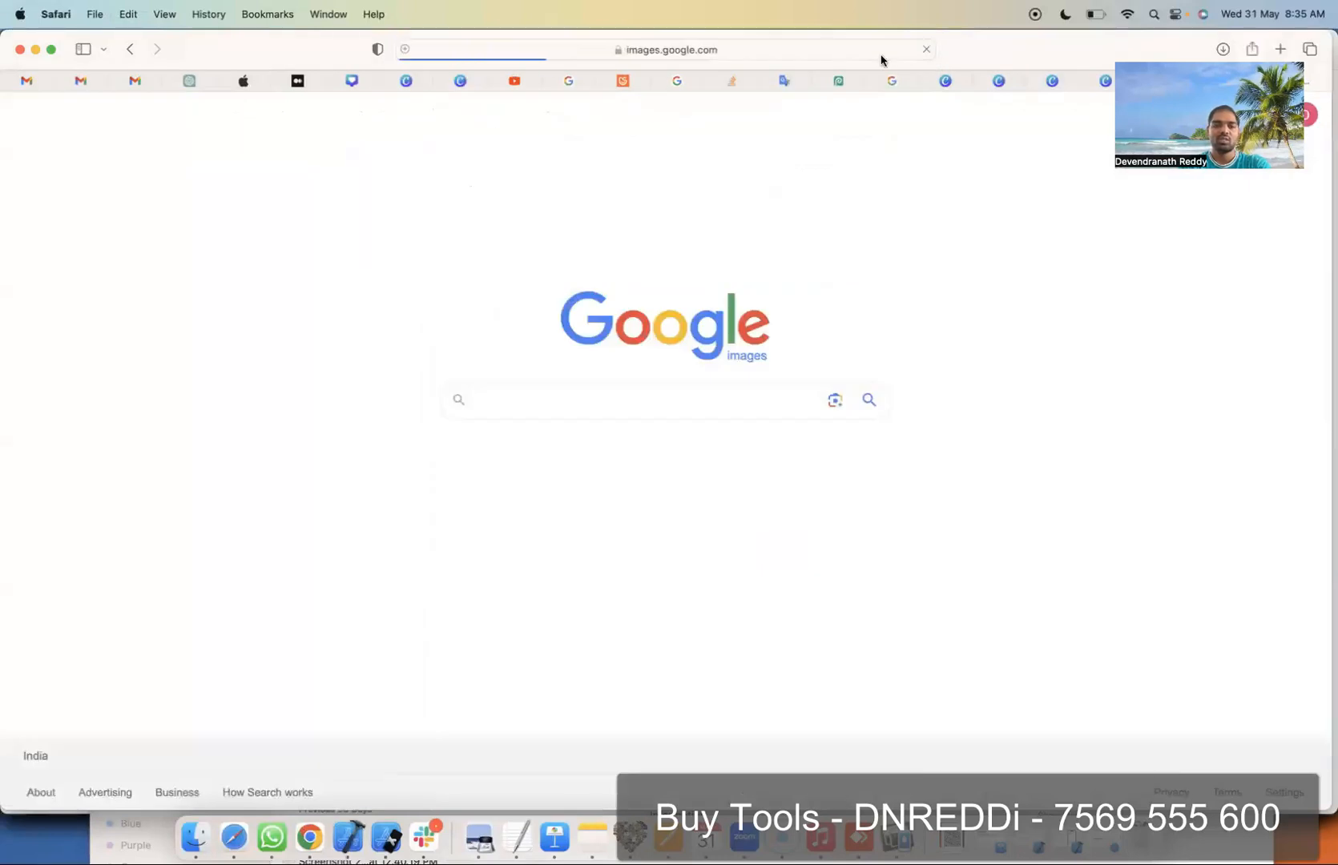
pyautogui.write('heroine i')
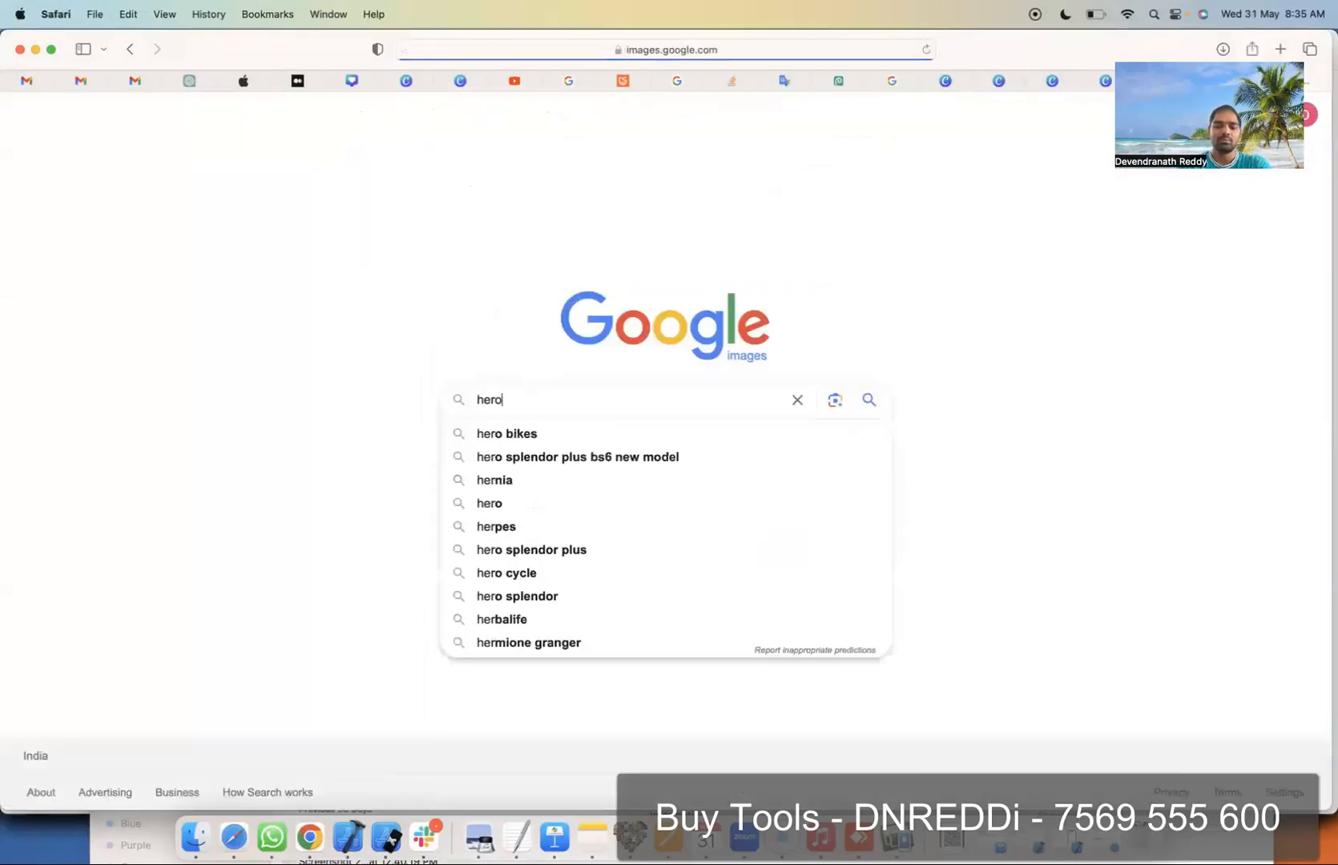
pyautogui.write('mages')
pyautogui.press('Return')
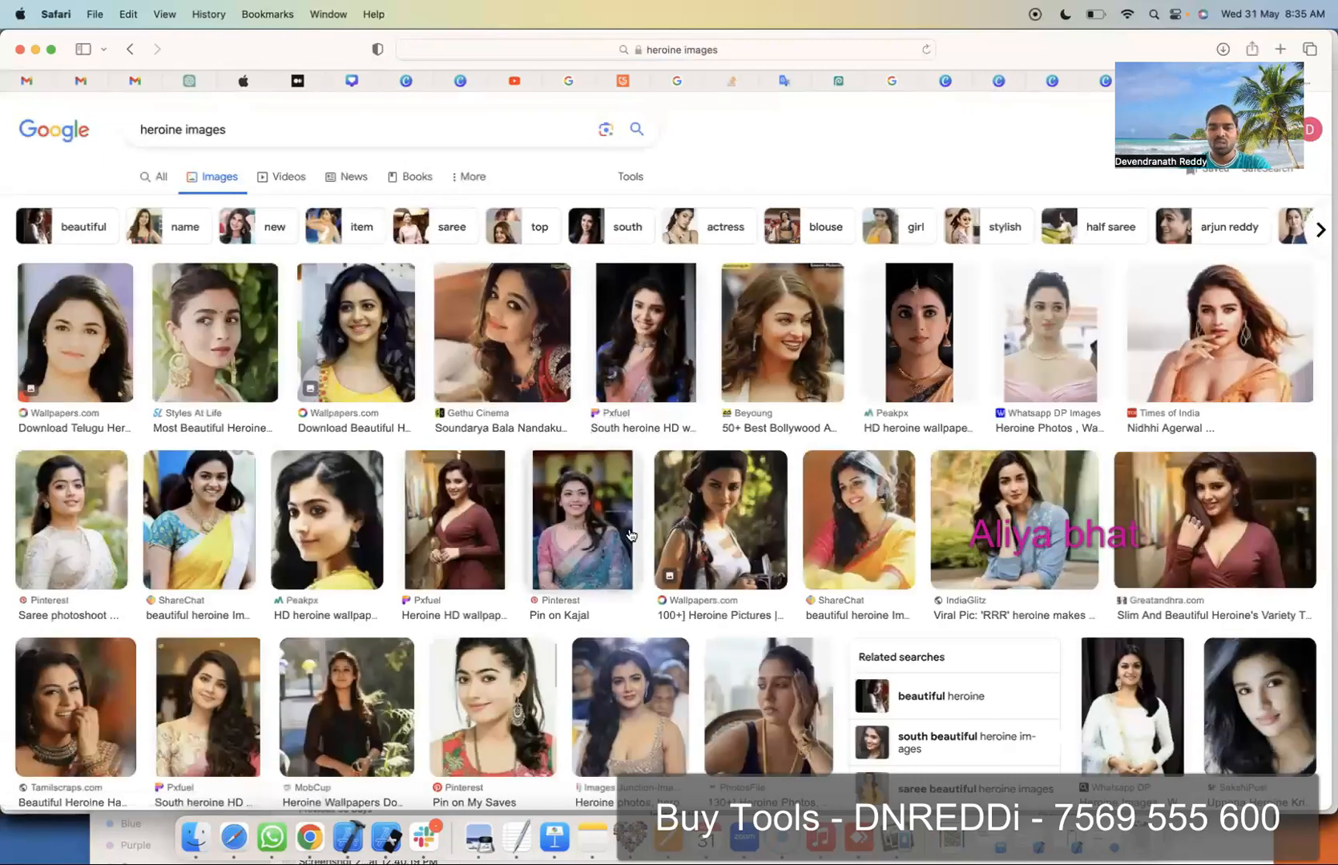
# Step: Copy the IndiaGlitz photo of the woman in the blue shirt and paste it onto the 12 x 18 inch collage page
pyautogui.scroll(-2, 631, 535)
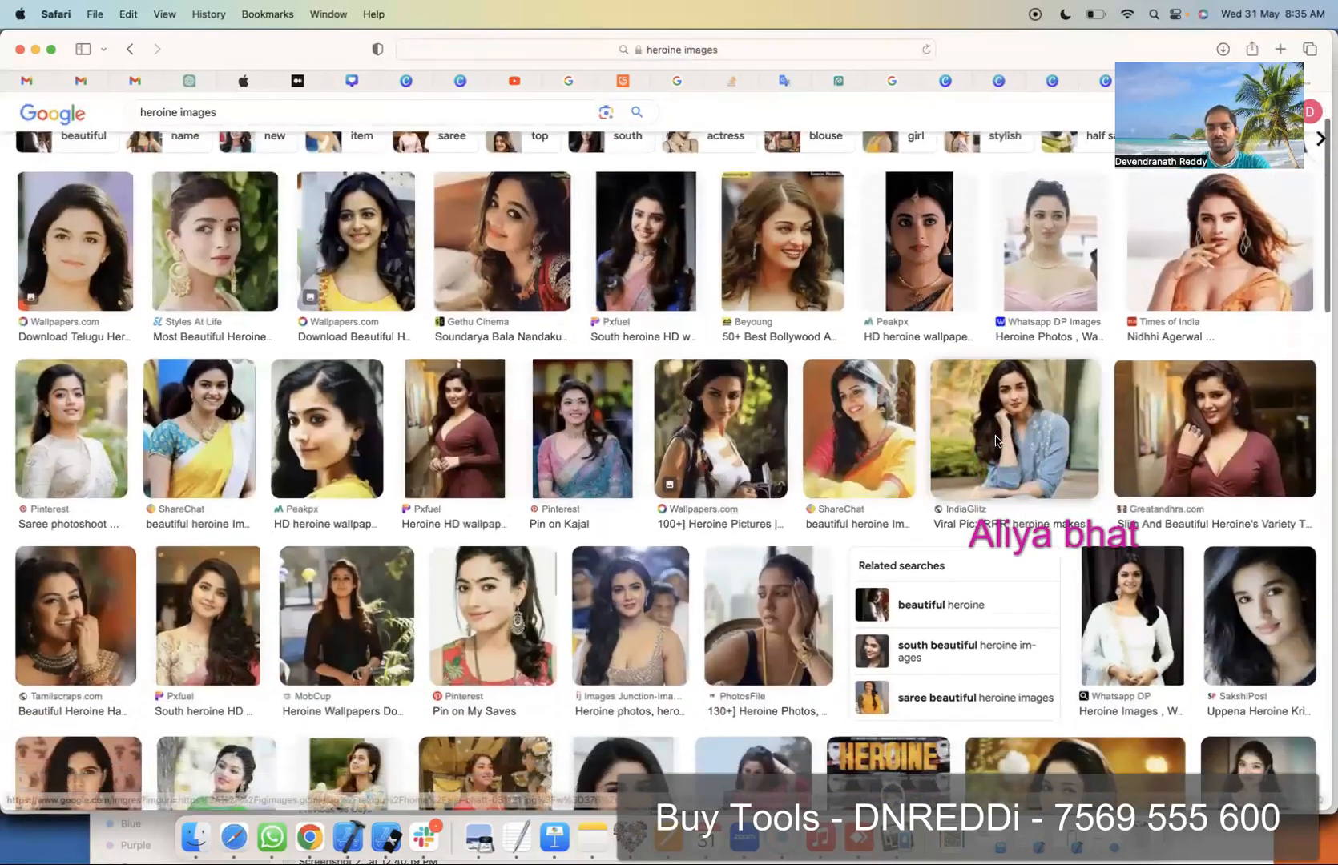
pyautogui.click(999, 443)
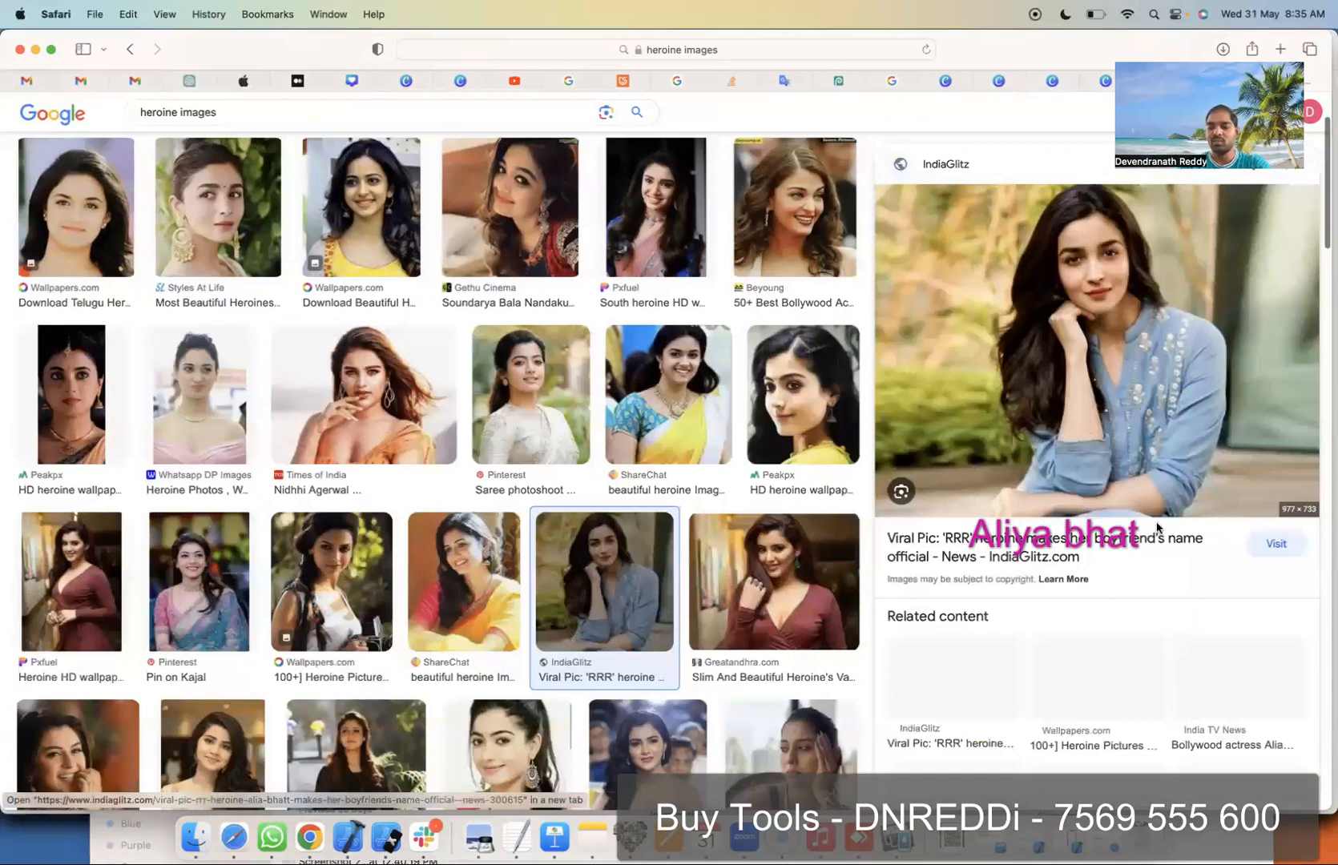
pyautogui.rightClick(1118, 340)
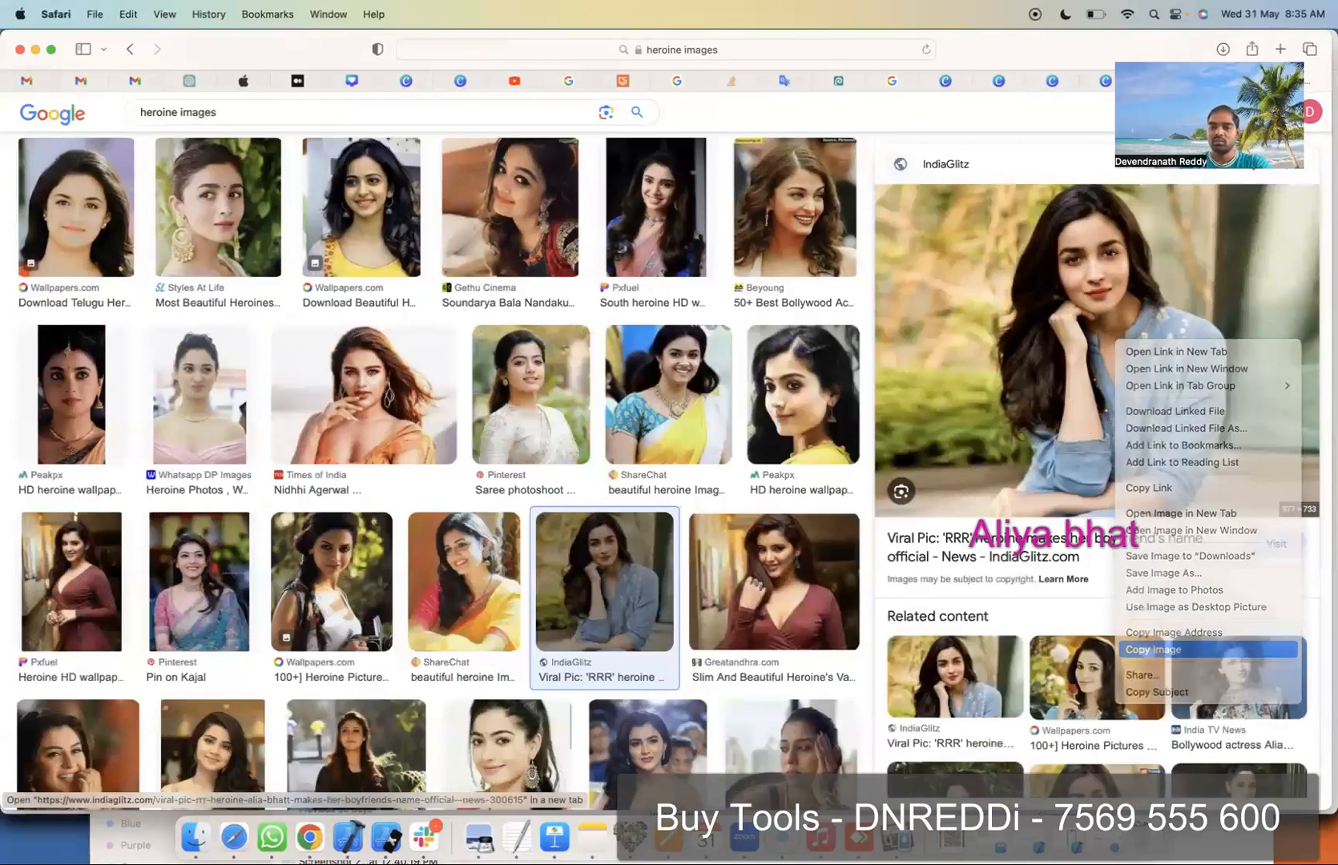
pyautogui.click(1153, 650)
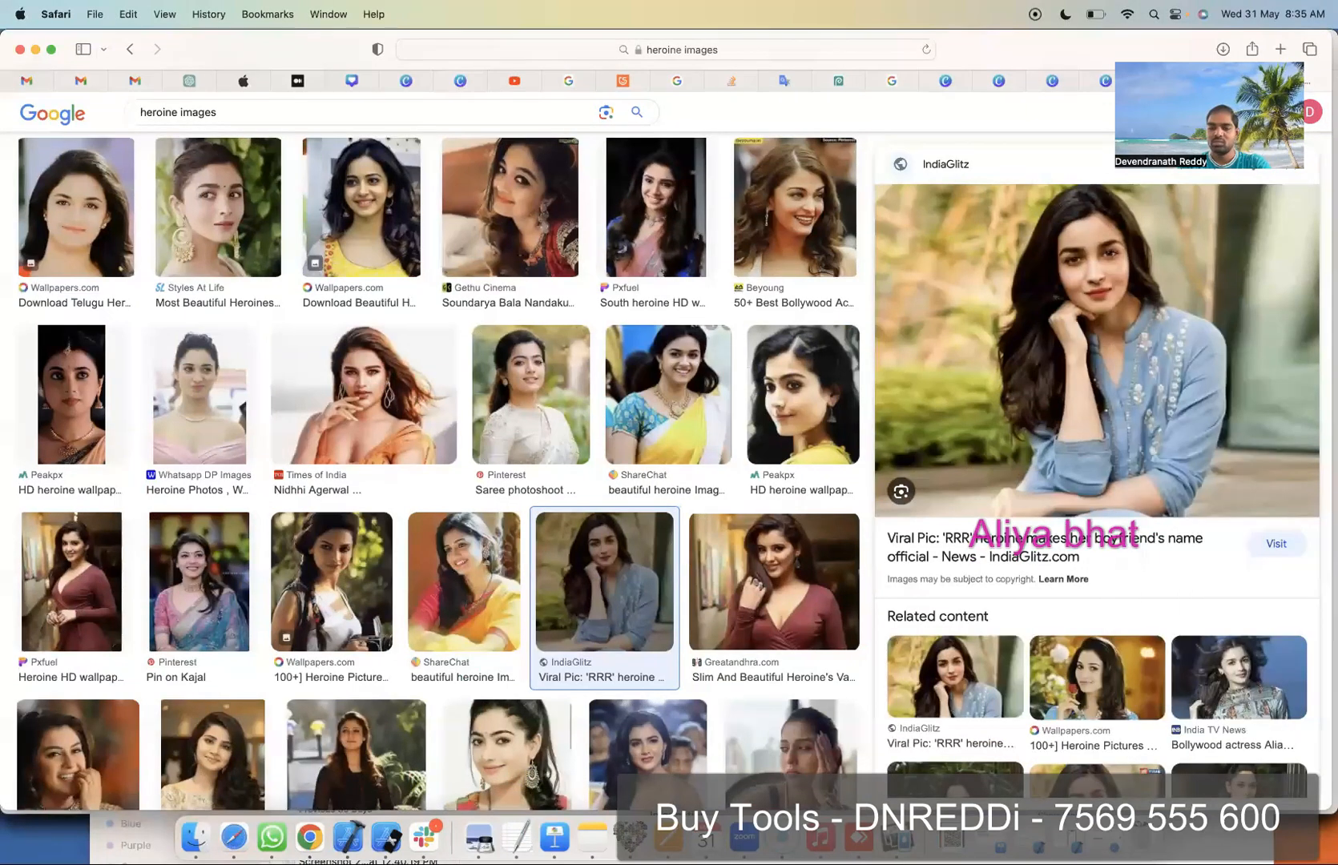
pyautogui.click(1266, 81)
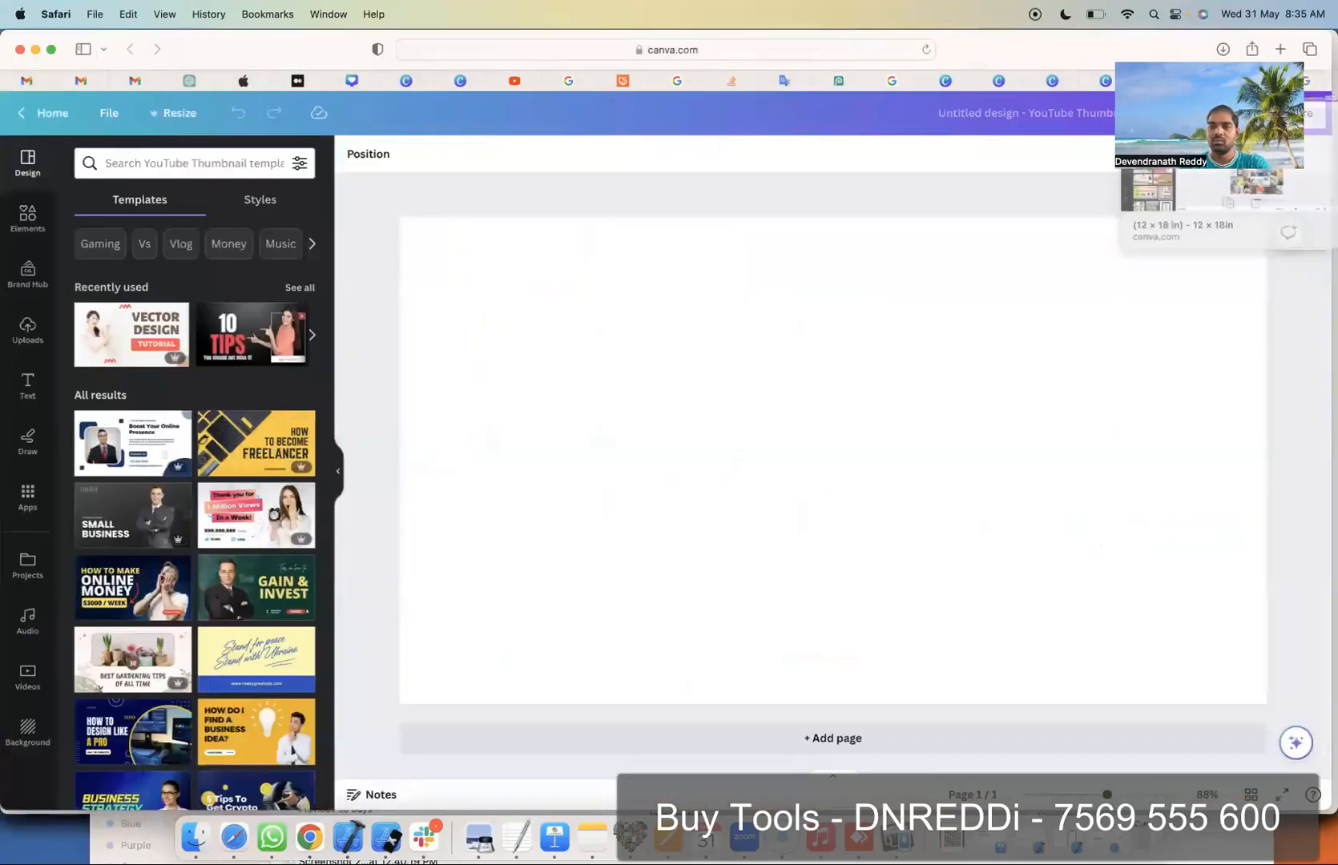
pyautogui.click(1212, 80)
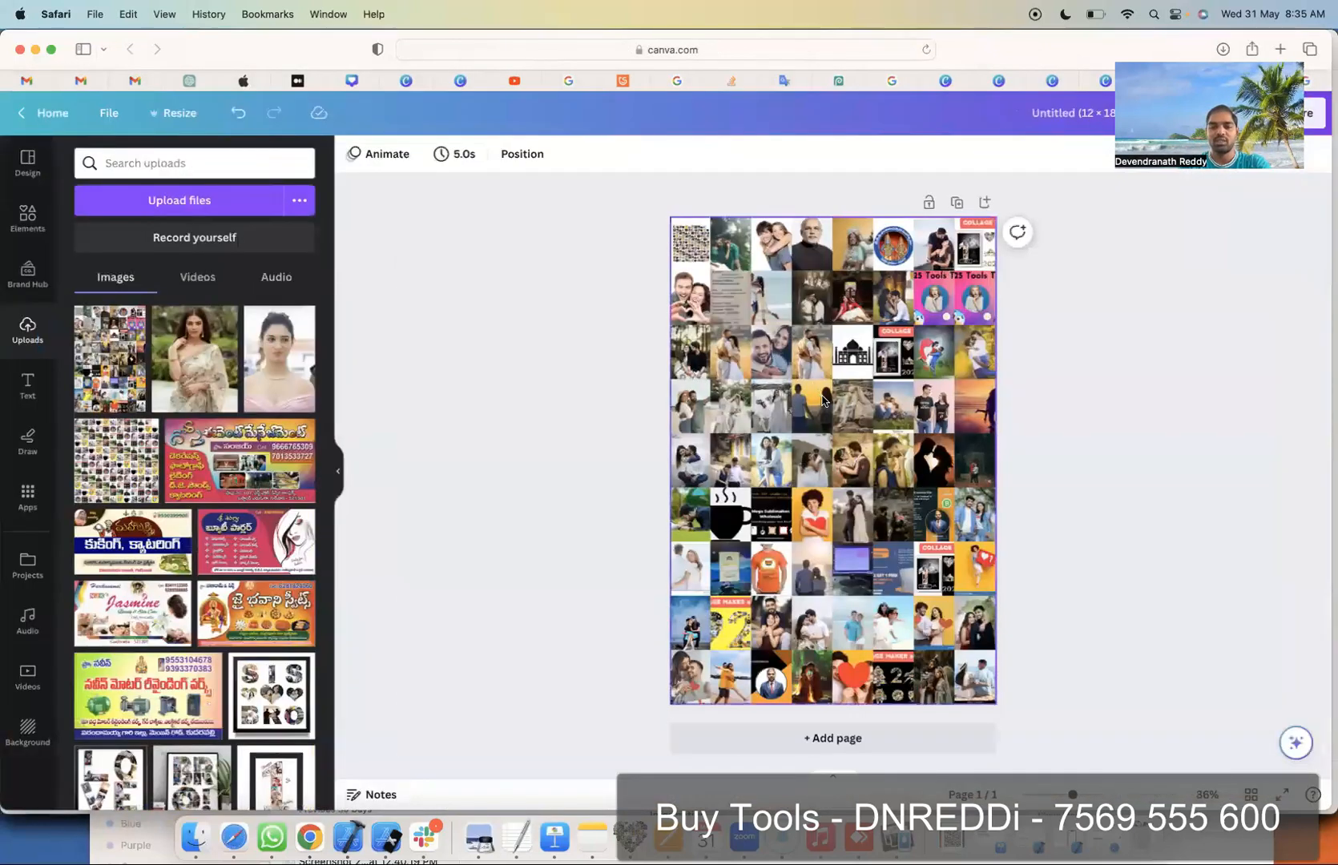
pyautogui.press('super+v')
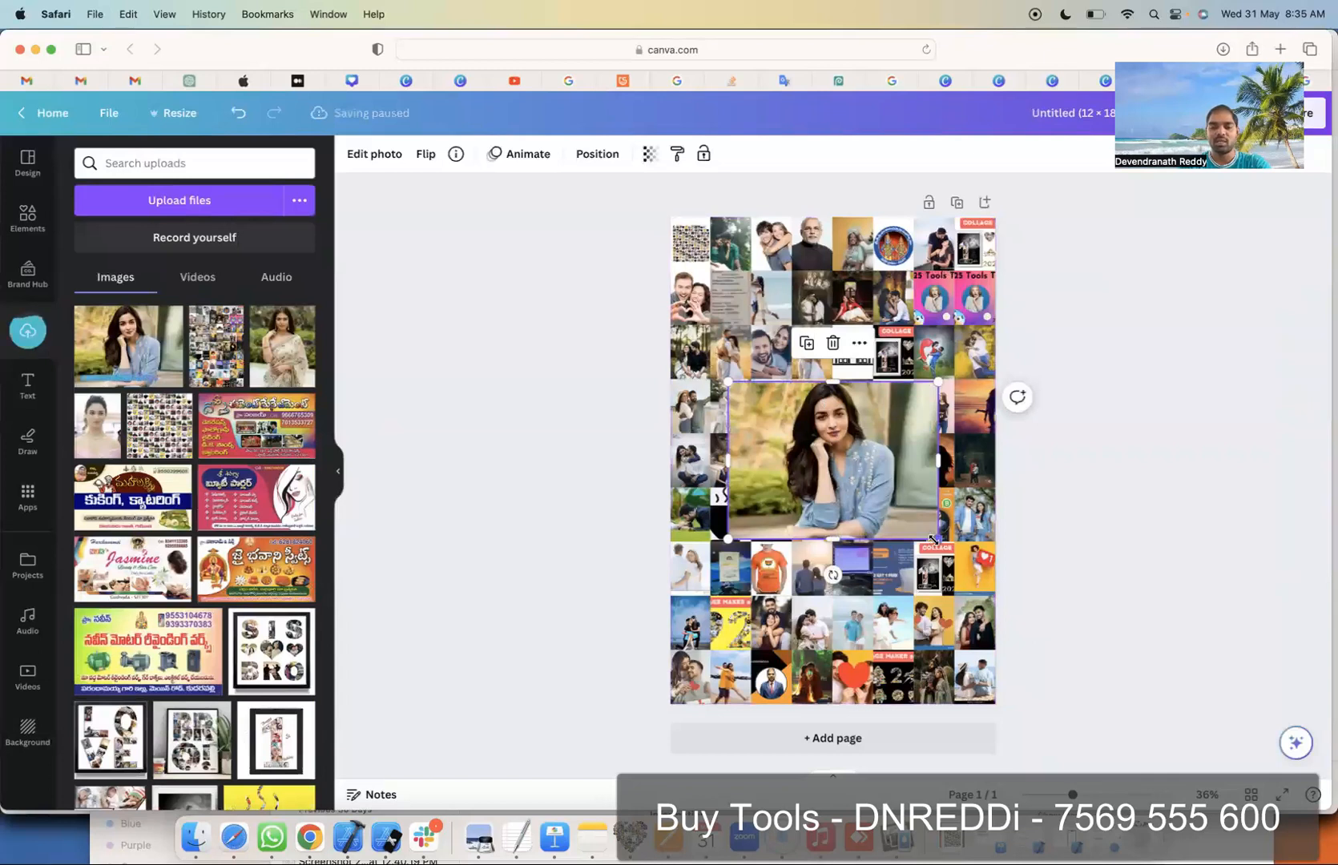
# Step: Enlarge the pasted portrait to about 17.9 x 13.4 inches and centre it over the collage, flush with the page's lower edge
pyautogui.moveTo(954, 556); pyautogui.dragTo(1058, 628)
pyautogui.moveTo(882, 520); pyautogui.dragTo(818, 496)
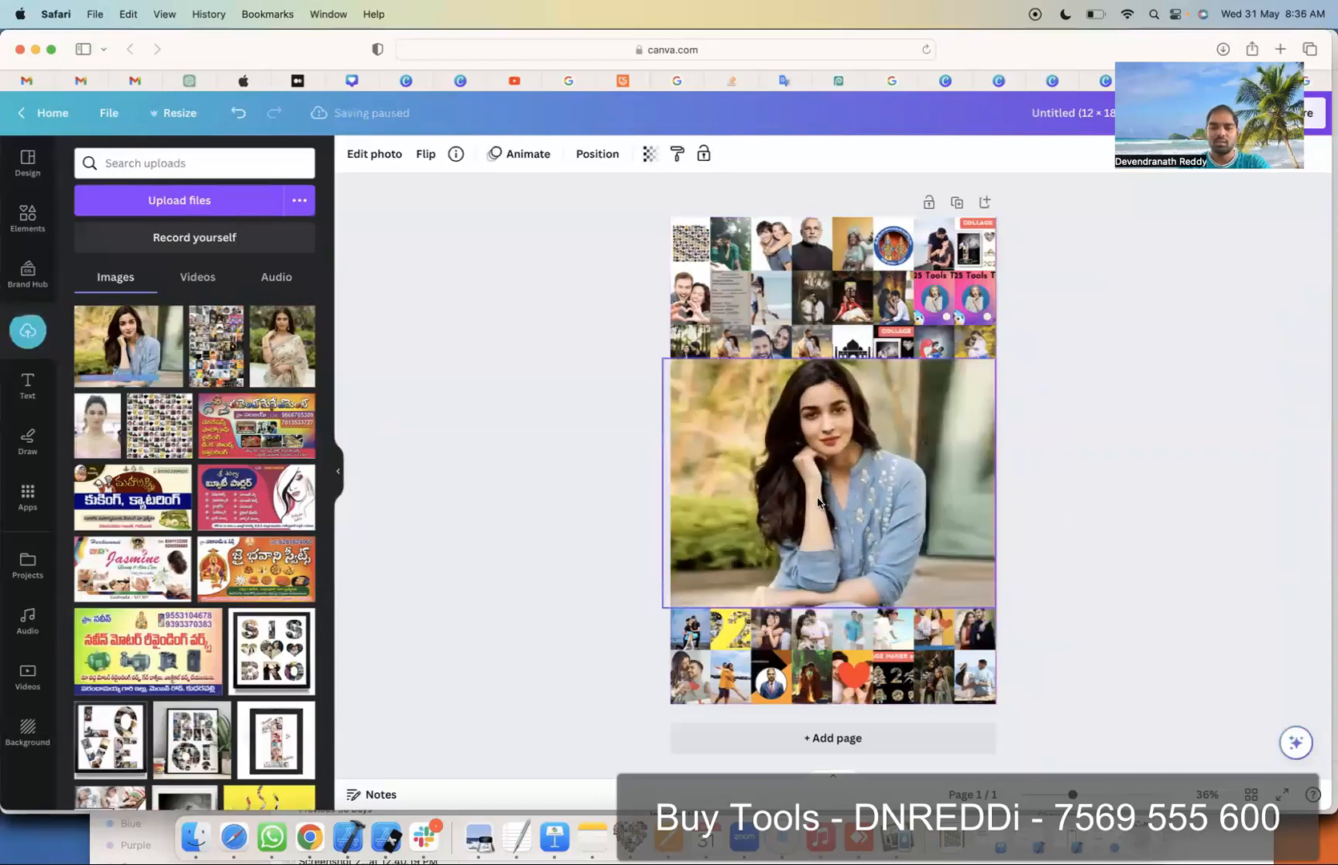
pyautogui.moveTo(1000, 611); pyautogui.dragTo(1077, 669)
pyautogui.moveTo(851, 555); pyautogui.dragTo(809, 591)
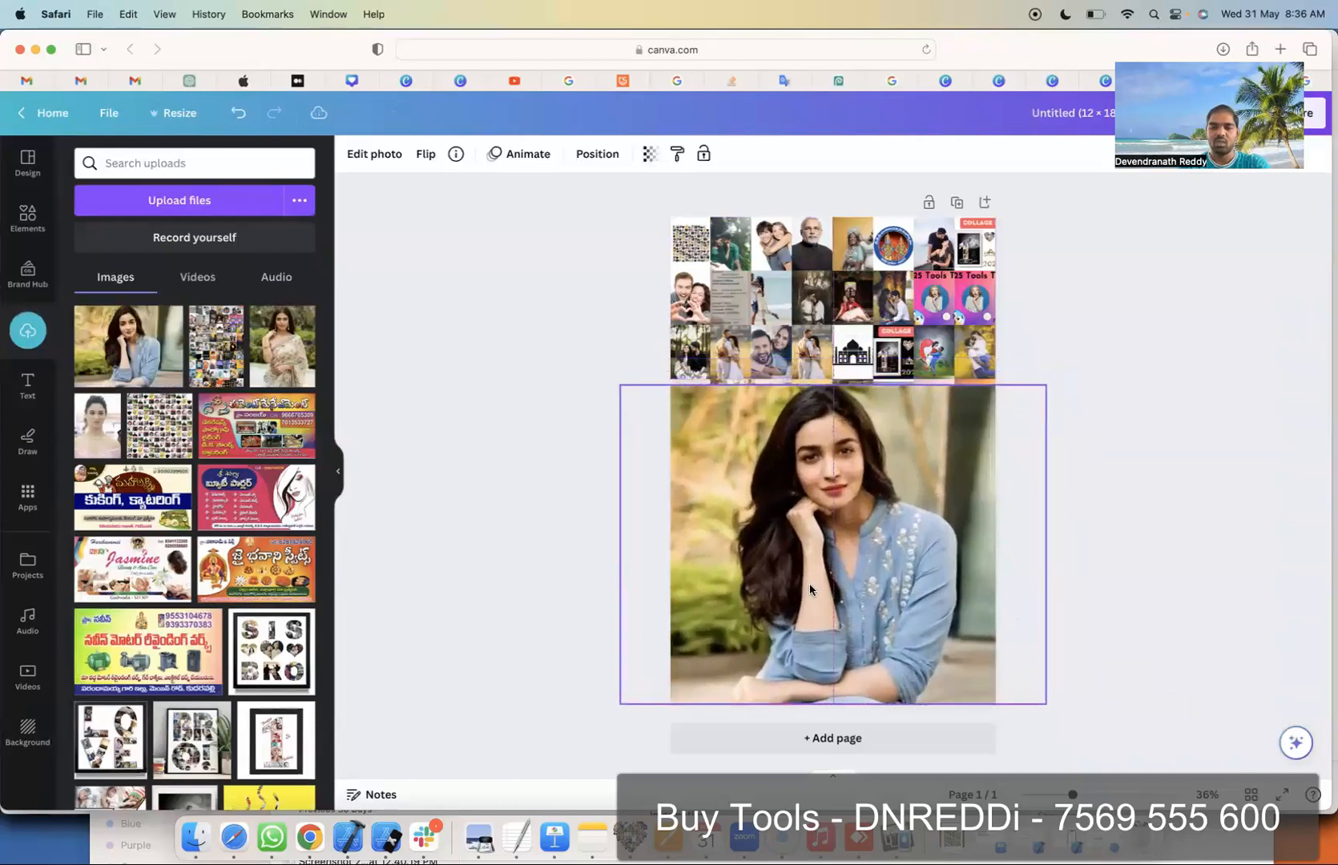
pyautogui.moveTo(1044, 385); pyautogui.dragTo(1107, 339)
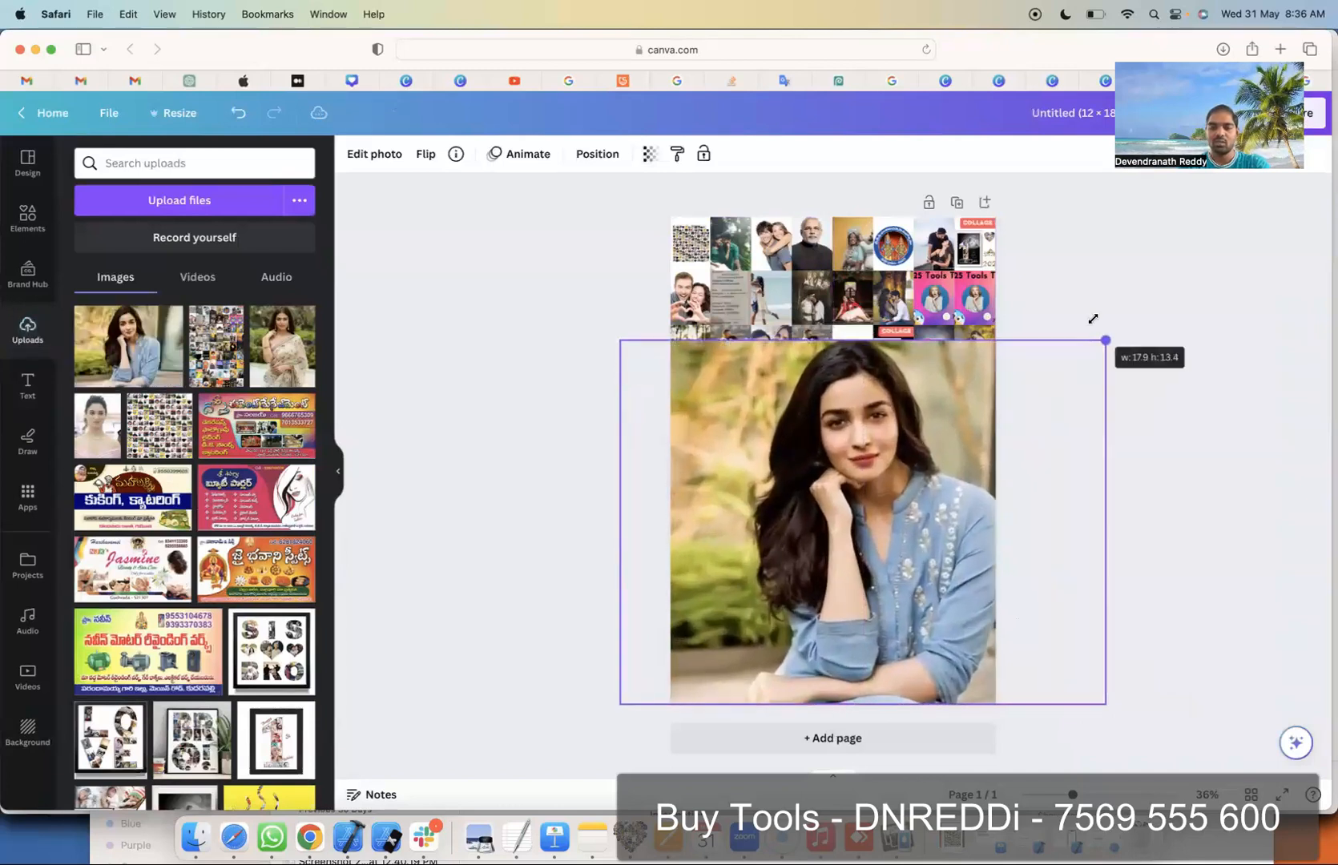
pyautogui.moveTo(870, 476); pyautogui.dragTo(836, 475)
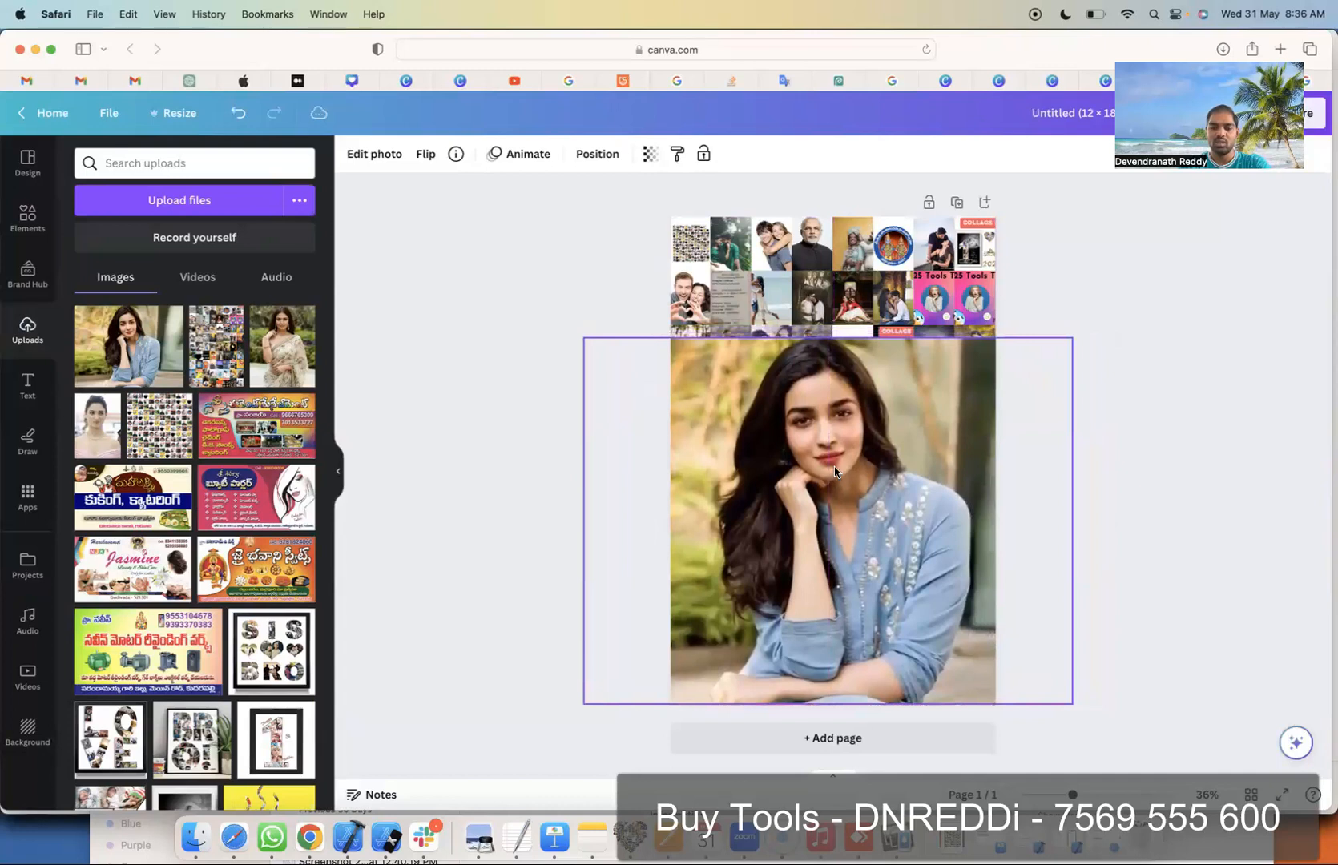
# Step: Remove the background from the portrait photo with BG Remover
pyautogui.click(381, 161)
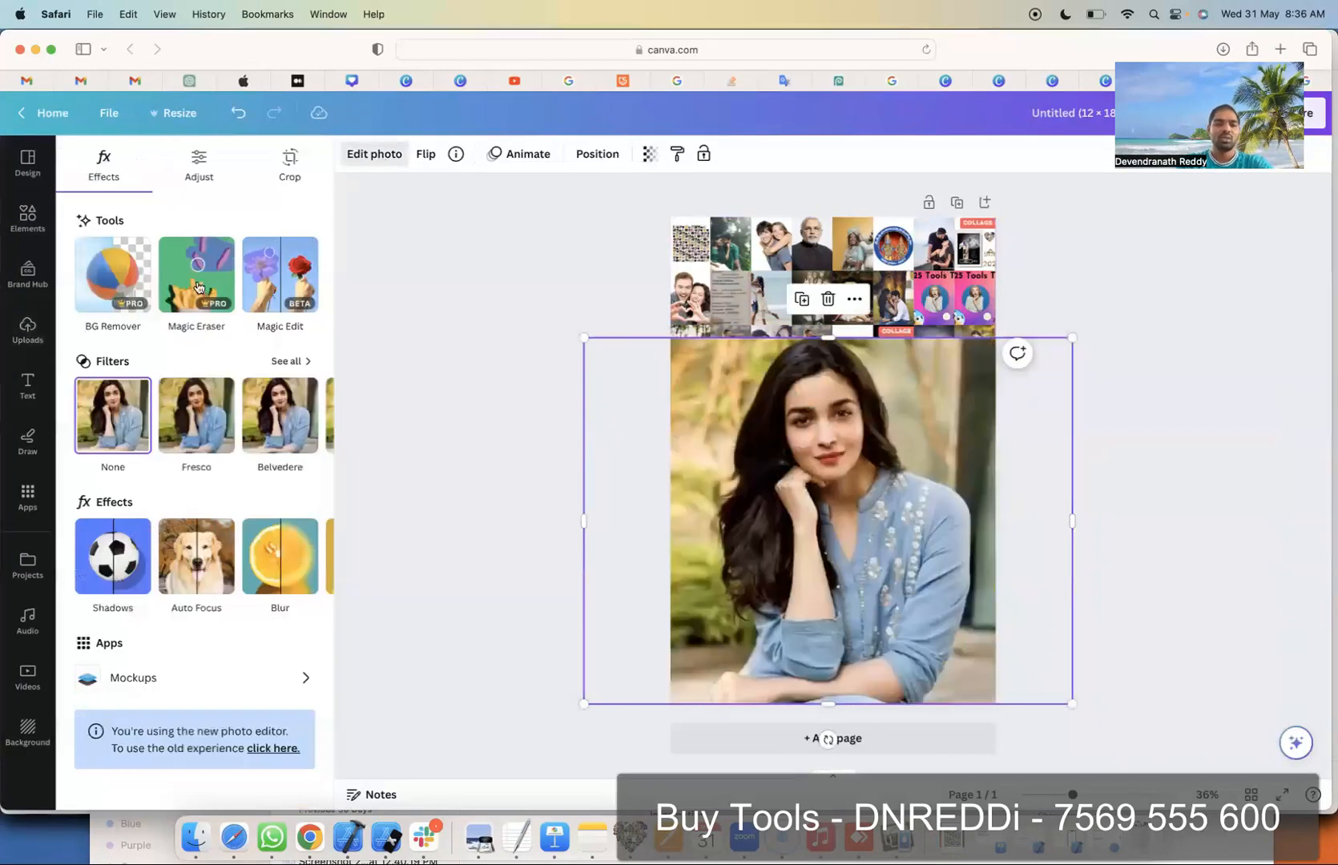
pyautogui.click(110, 277)
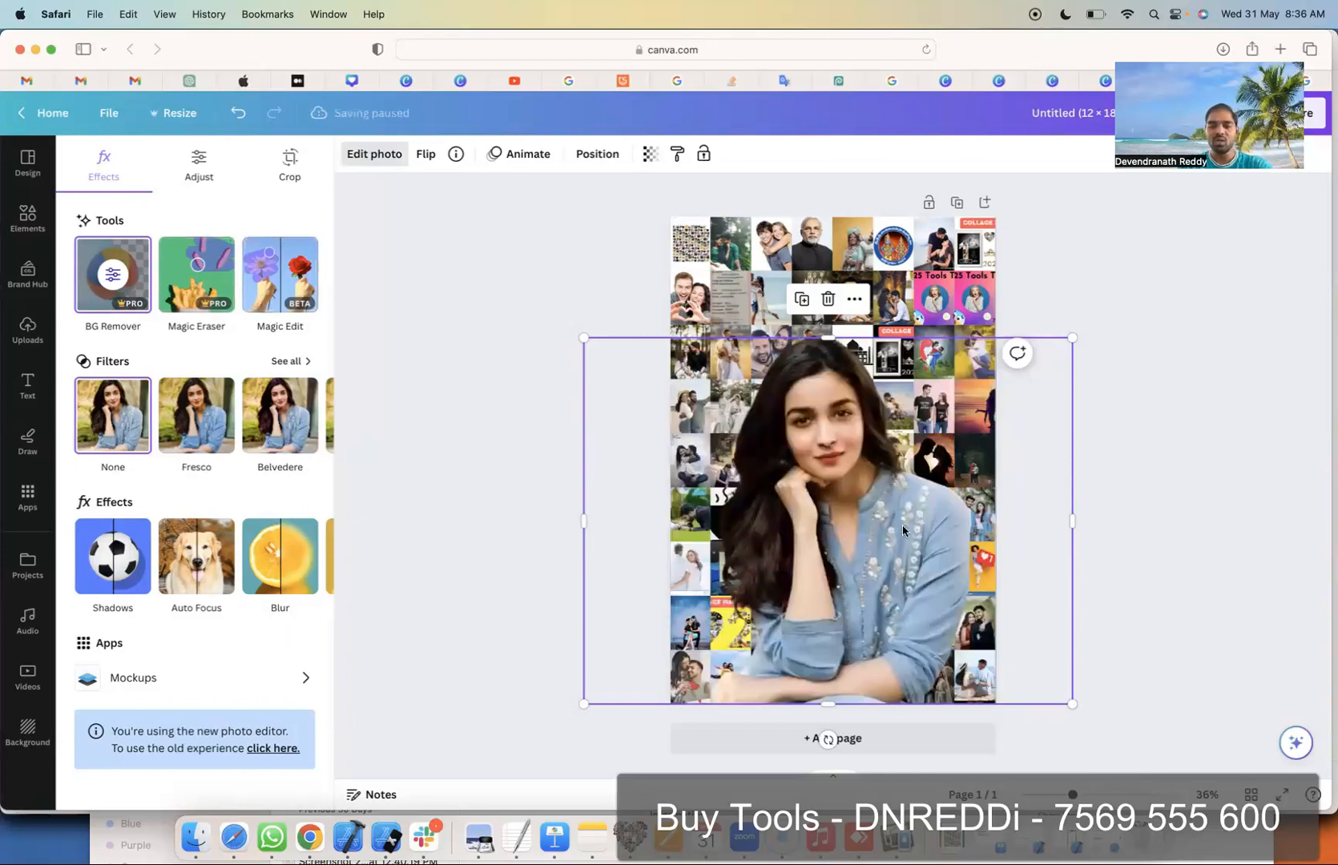
# Step: Reduce the portrait's transparency value to 78 and then to 69 so the collage shows through it
pyautogui.click(650, 155)
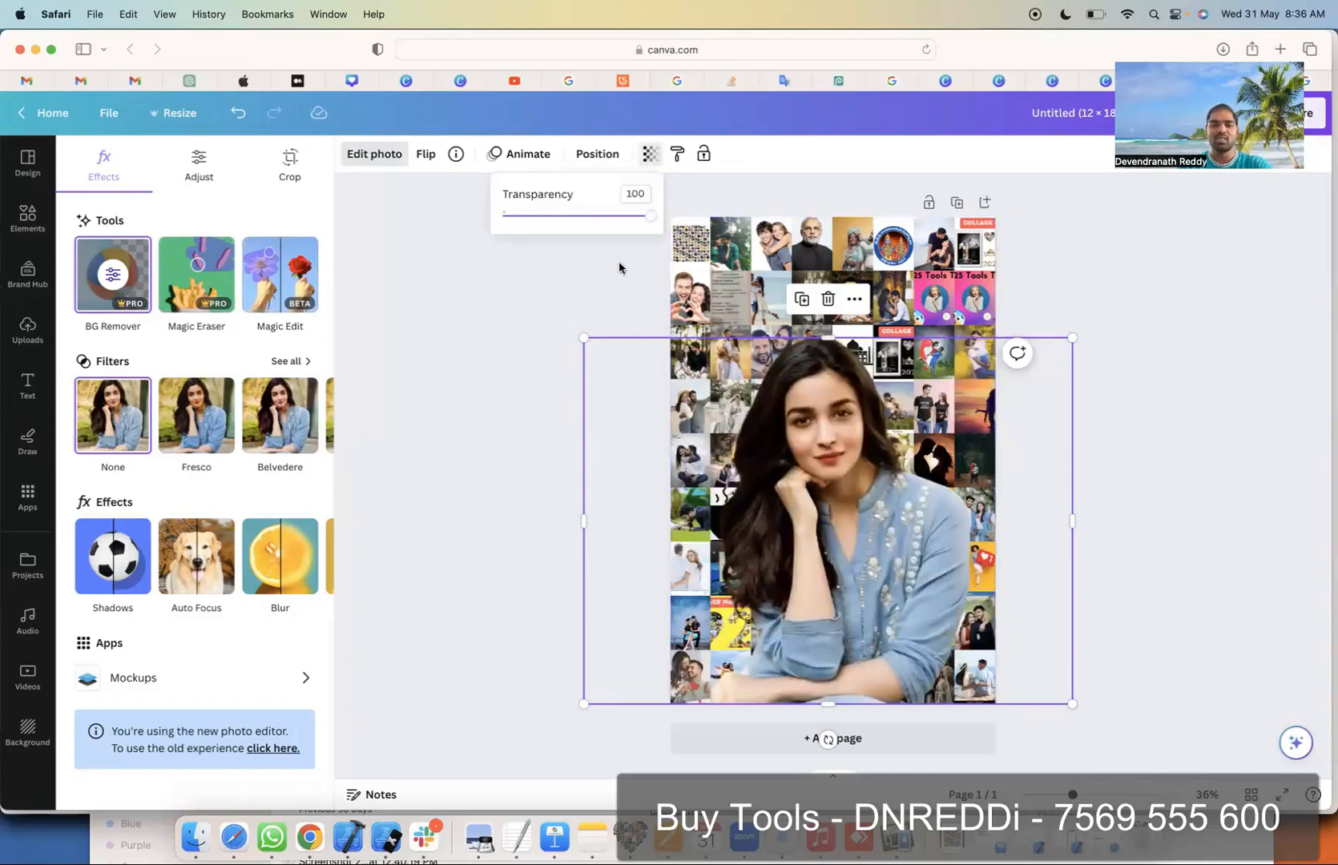
pyautogui.moveTo(649, 224); pyautogui.dragTo(617, 228)
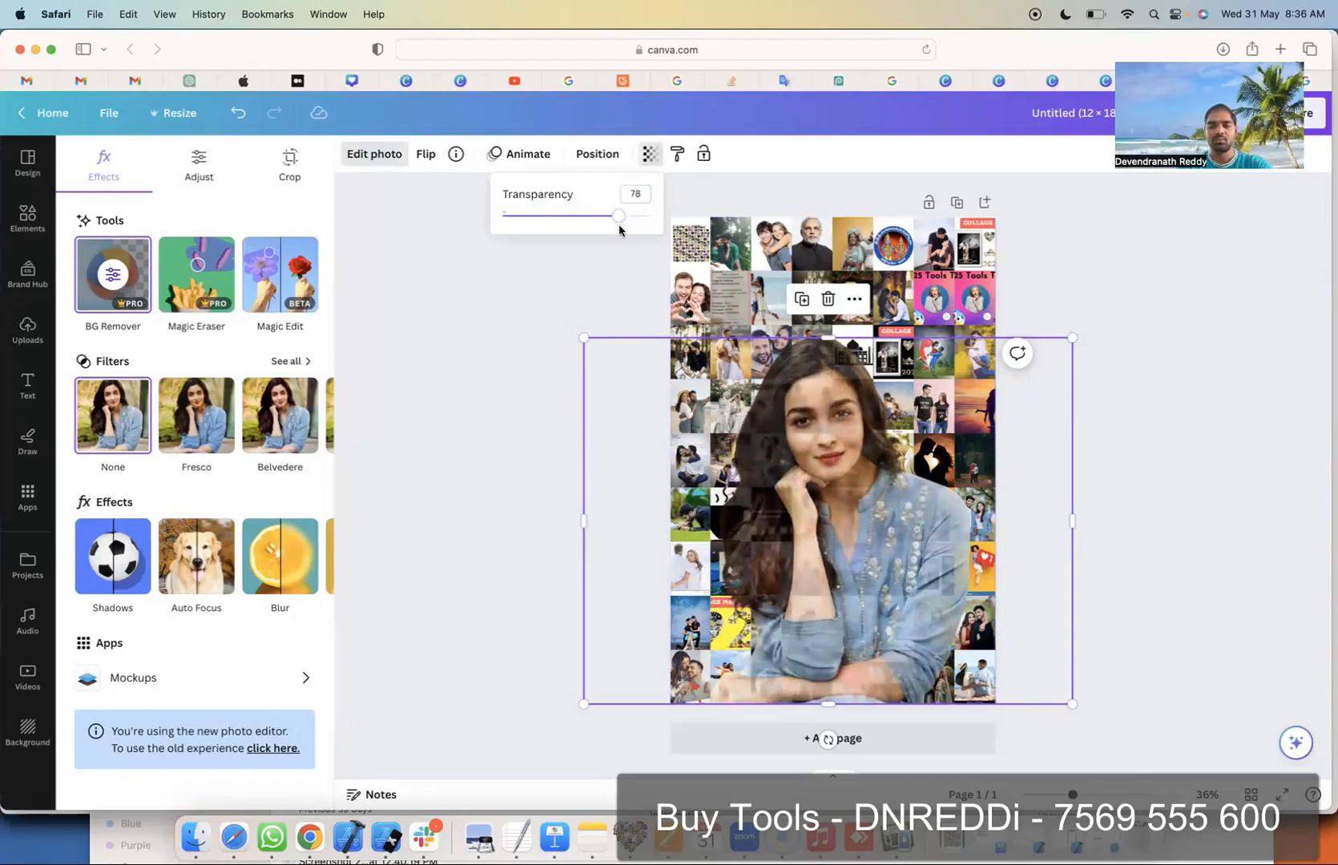
pyautogui.click(466, 283)
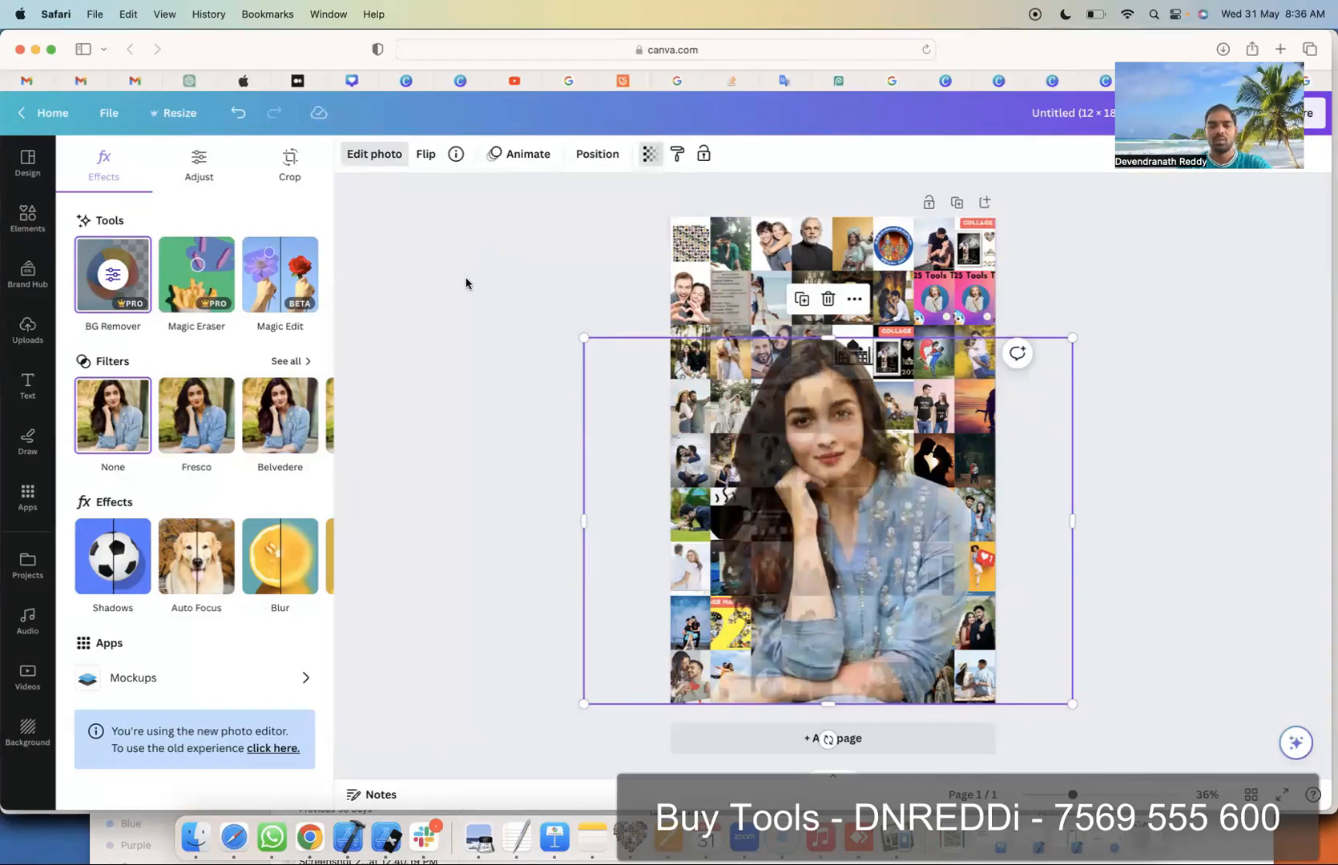
pyautogui.click(650, 157)
pyautogui.moveTo(621, 223); pyautogui.dragTo(604, 231)
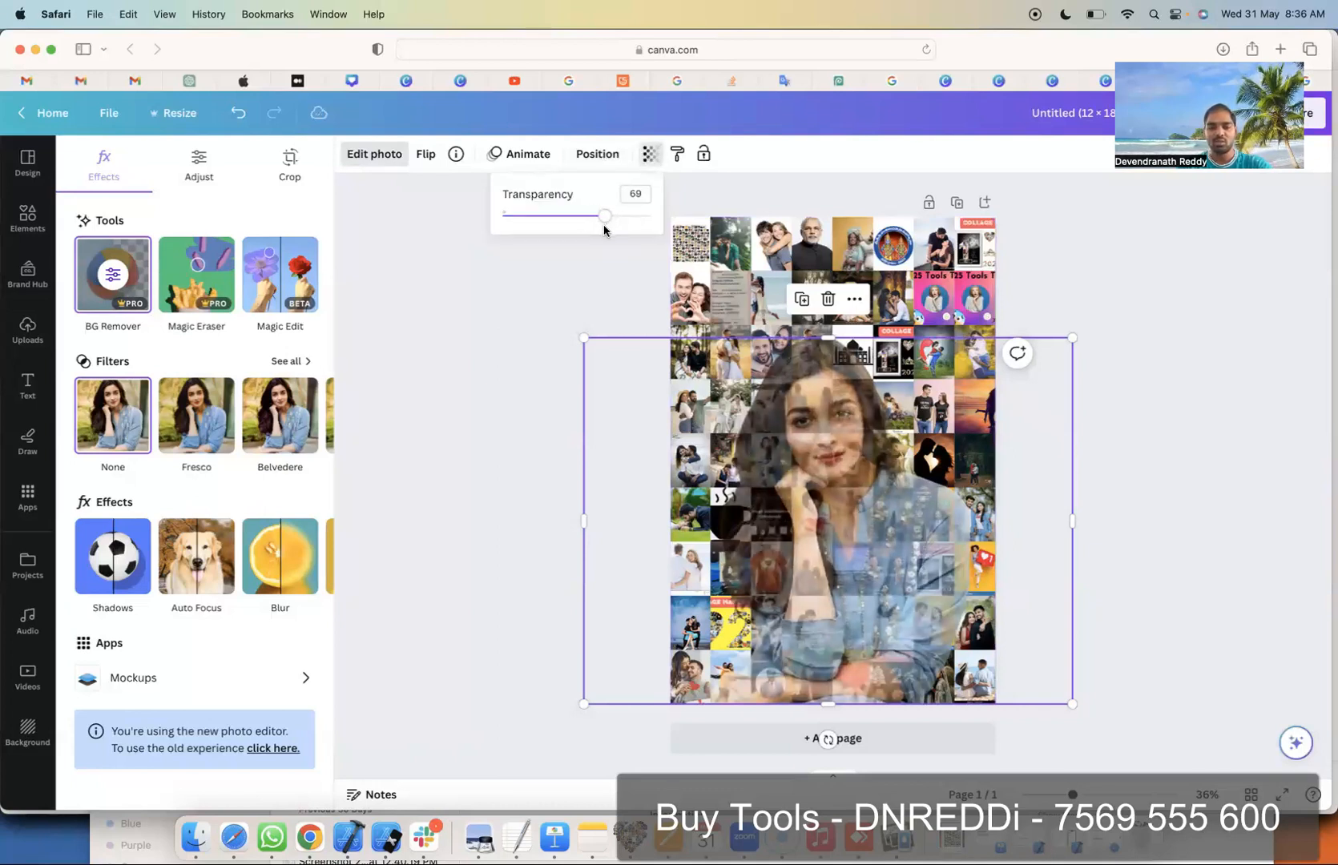
pyautogui.click(466, 395)
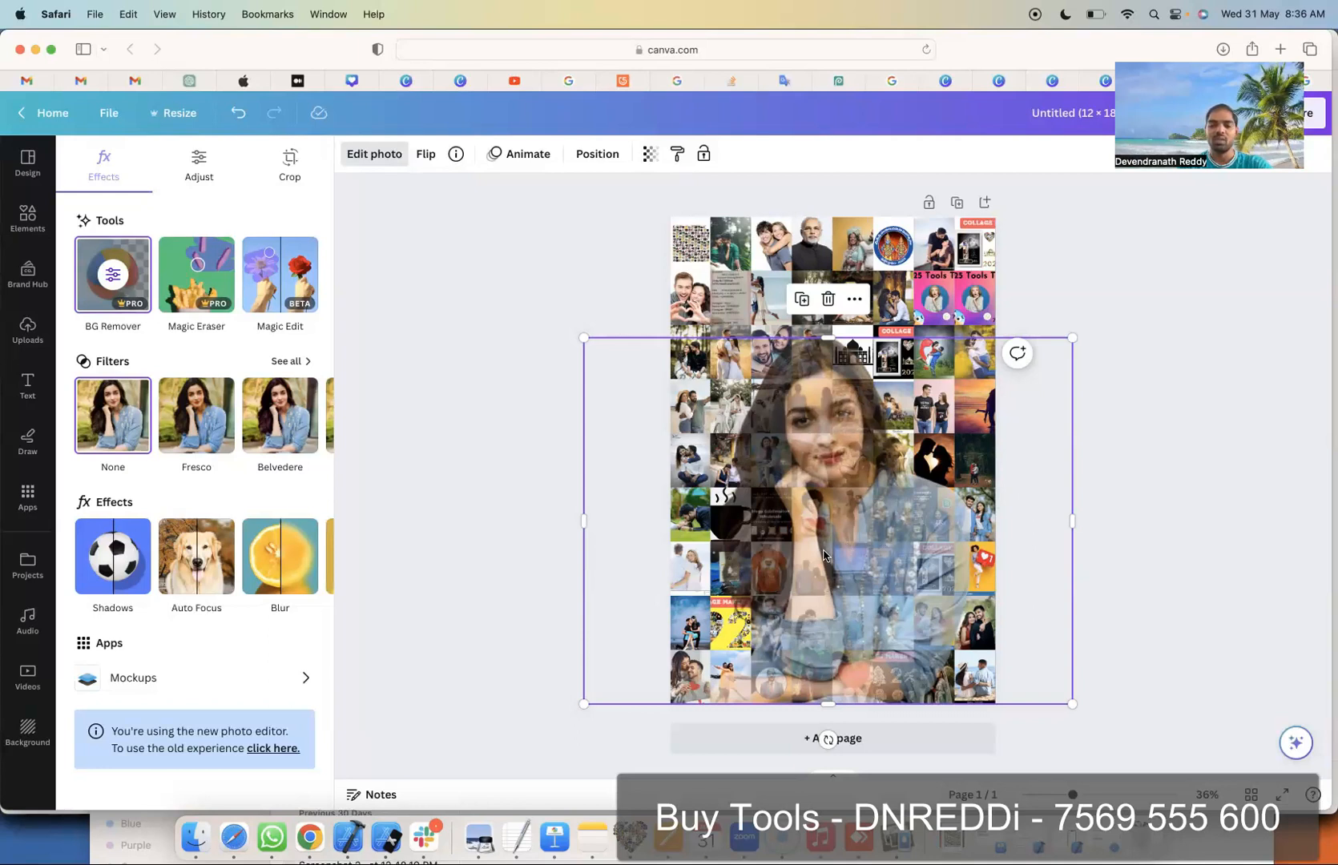
# Step: Set the portrait's transparency value back to 100 and close the photo editing options
pyautogui.press('Escape')
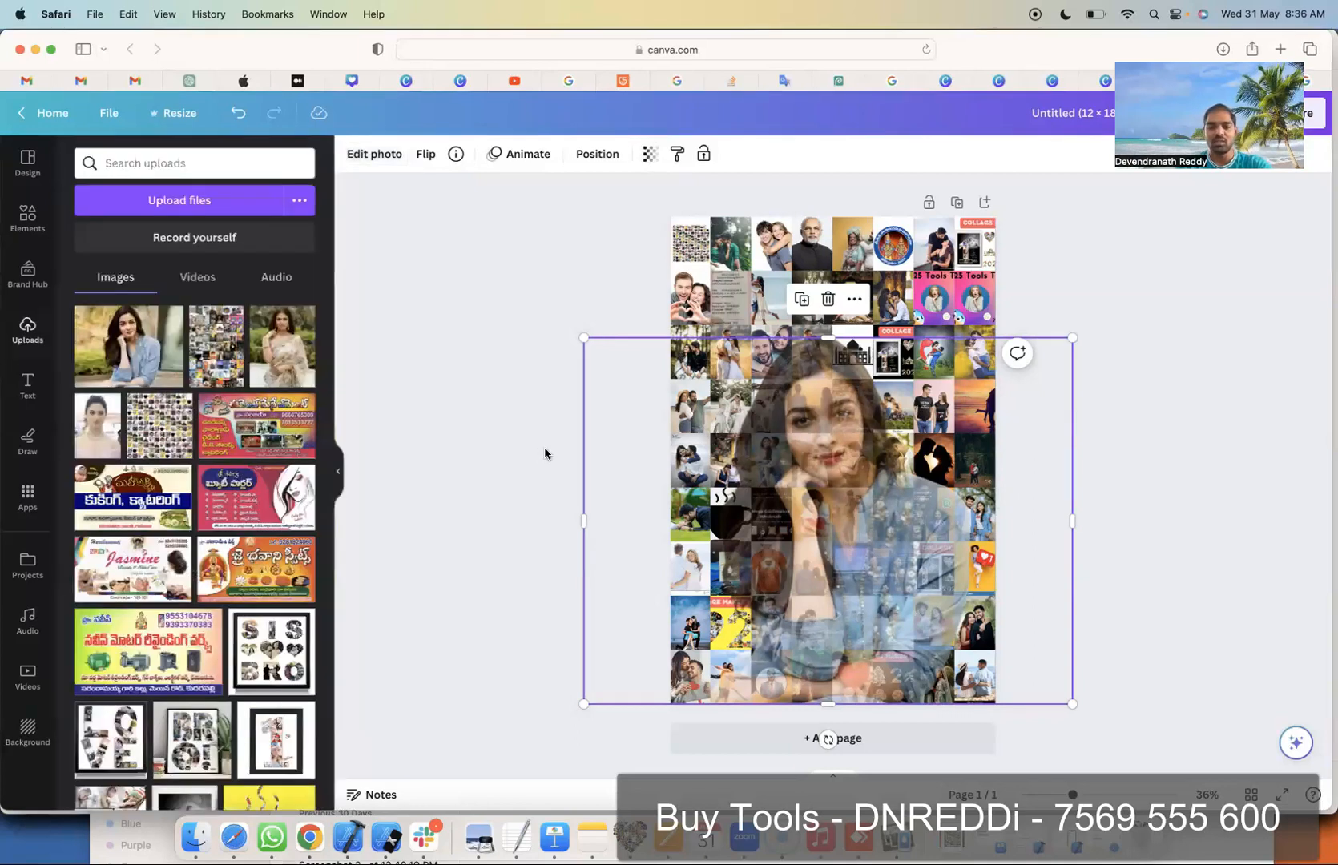
pyautogui.click(641, 165)
pyautogui.moveTo(604, 218); pyautogui.dragTo(741, 370)
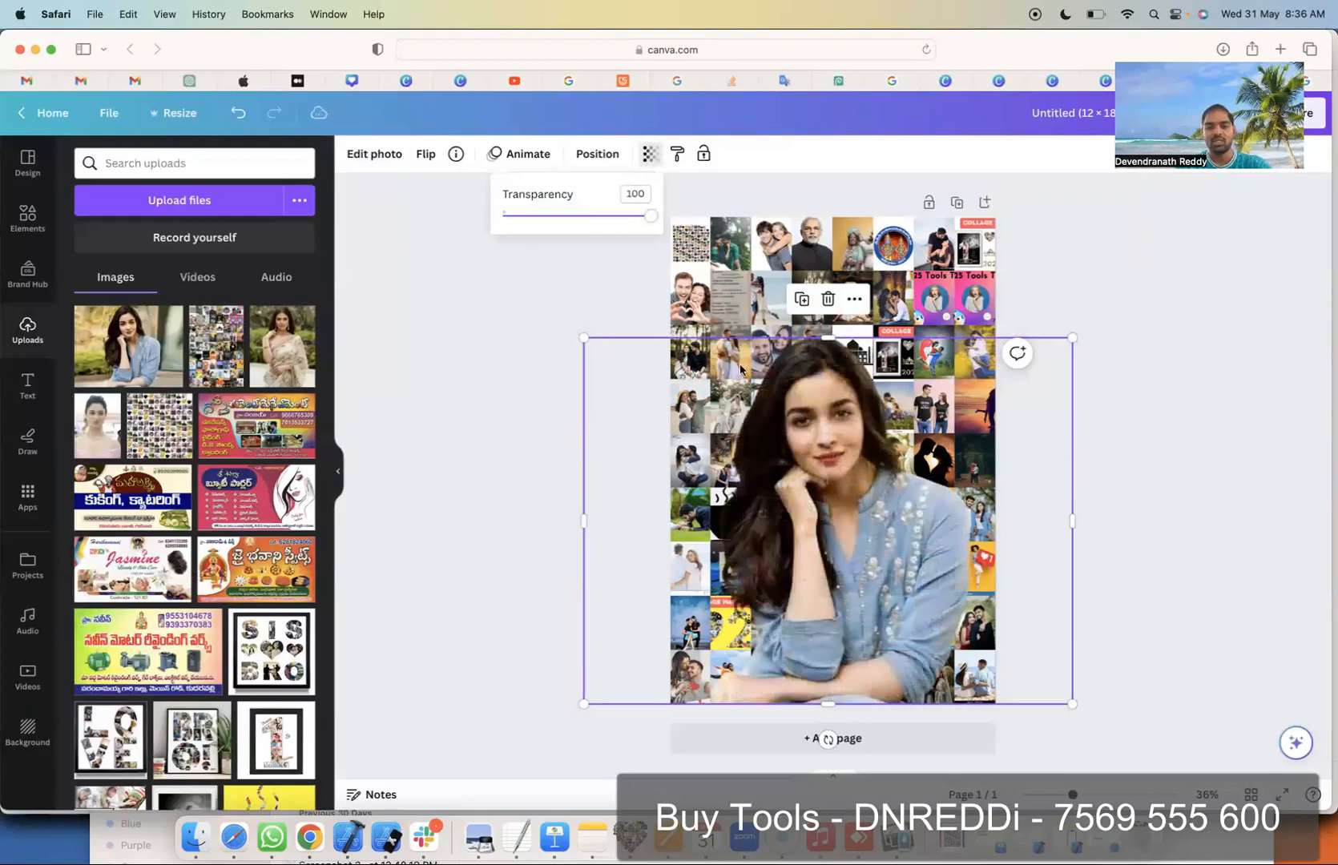
pyautogui.click(689, 420)
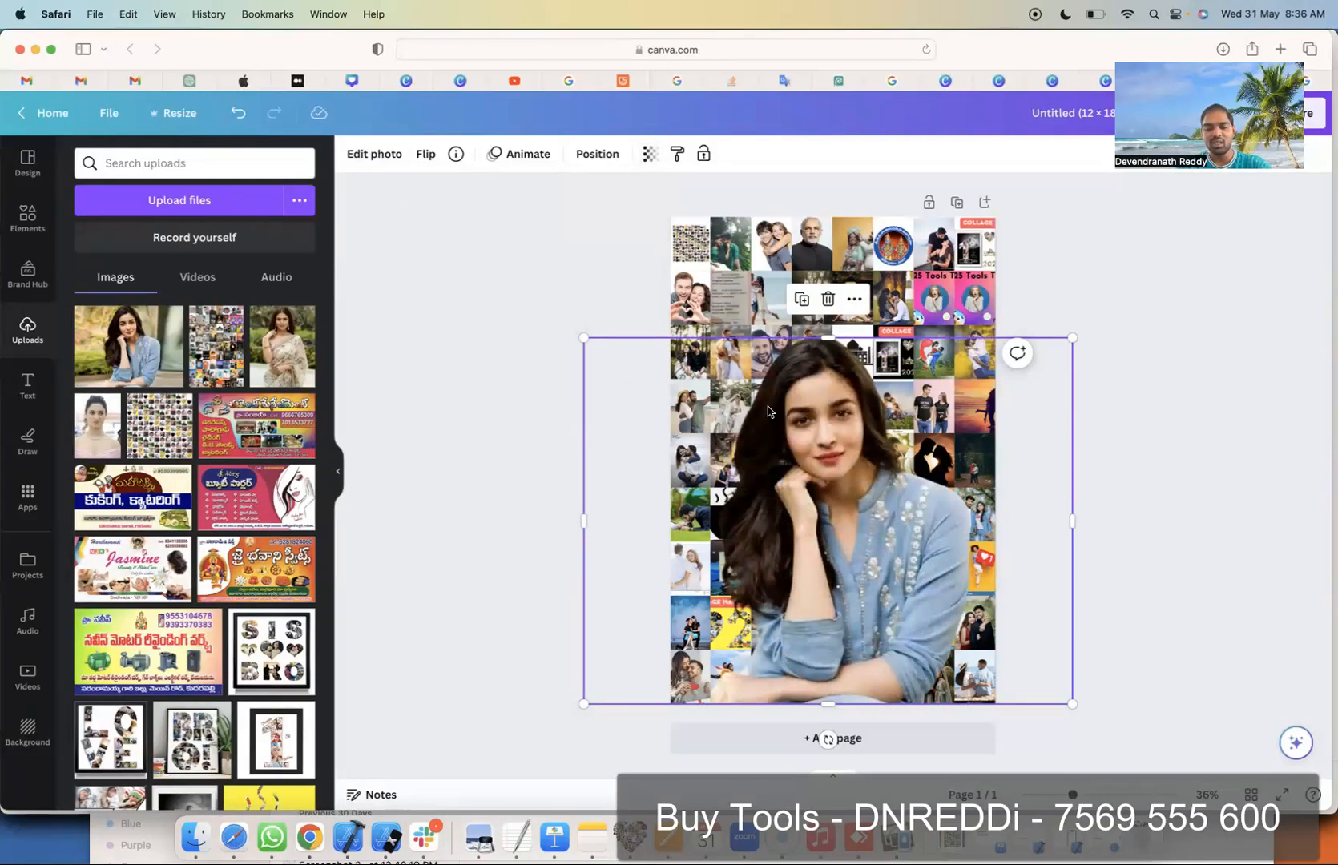
# Step: Duplicate the portrait exactly over the original and crop the copy to the head, from its upper edge down to just below the chin
pyautogui.press('super+d')
pyautogui.moveTo(834, 461); pyautogui.dragTo(828, 459)
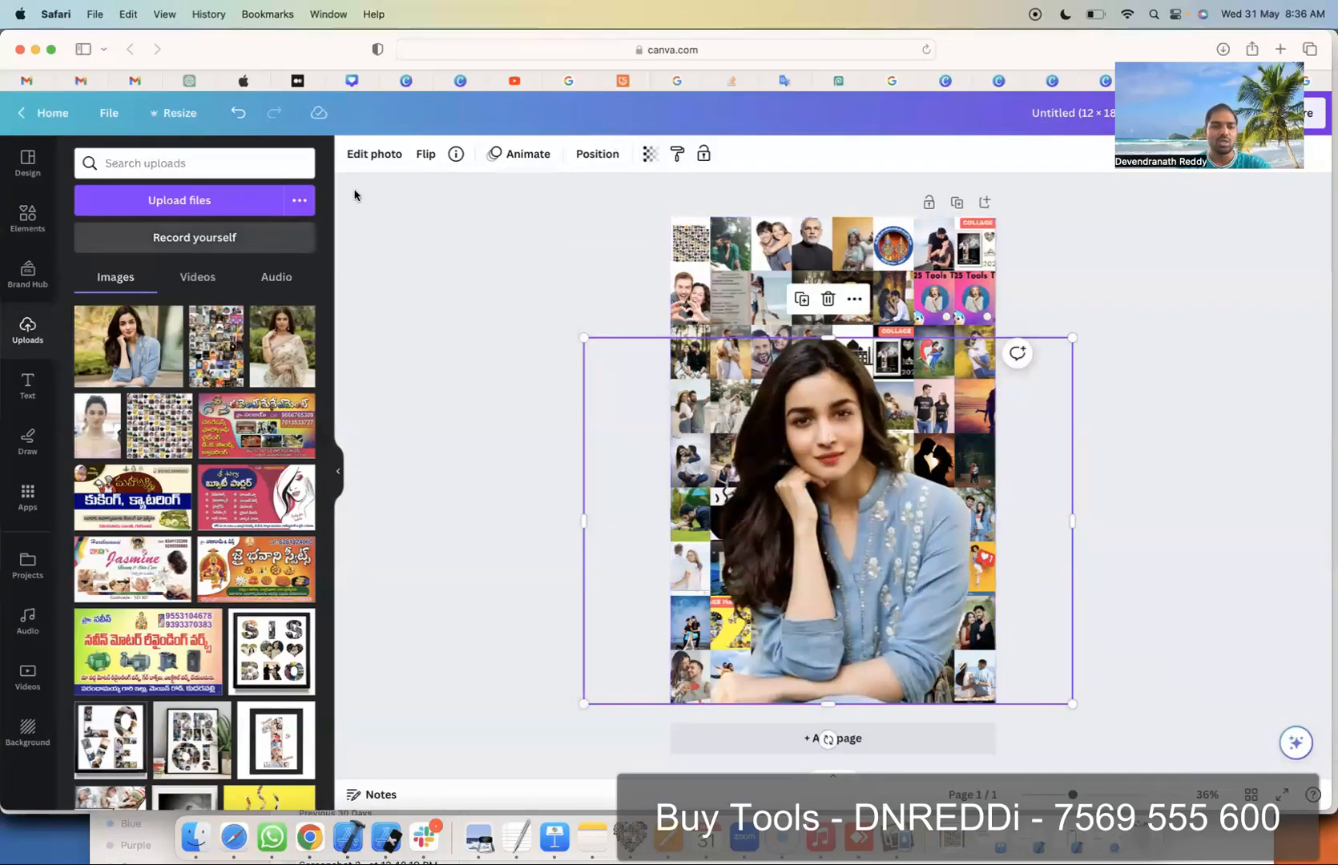
pyautogui.click(370, 155)
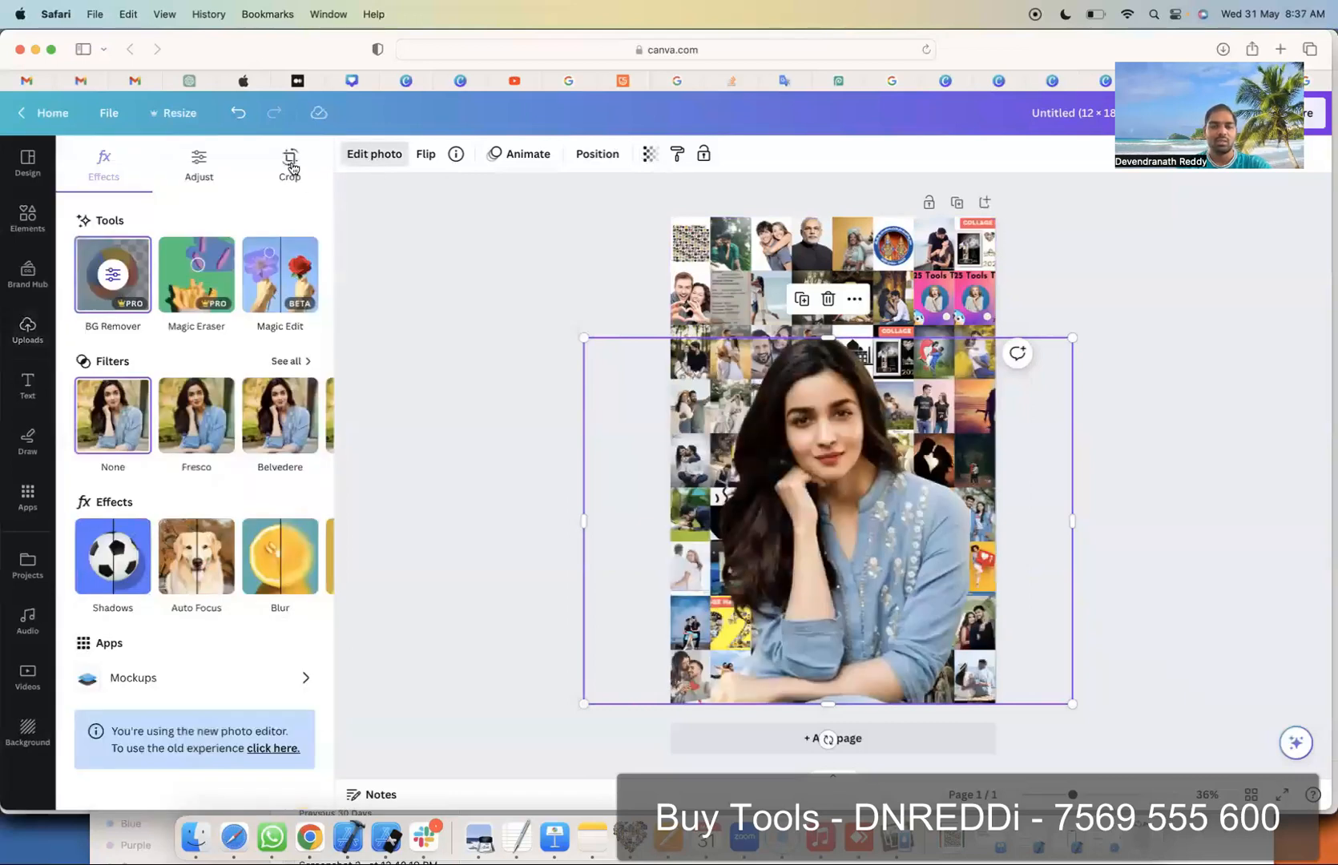
pyautogui.click(290, 164)
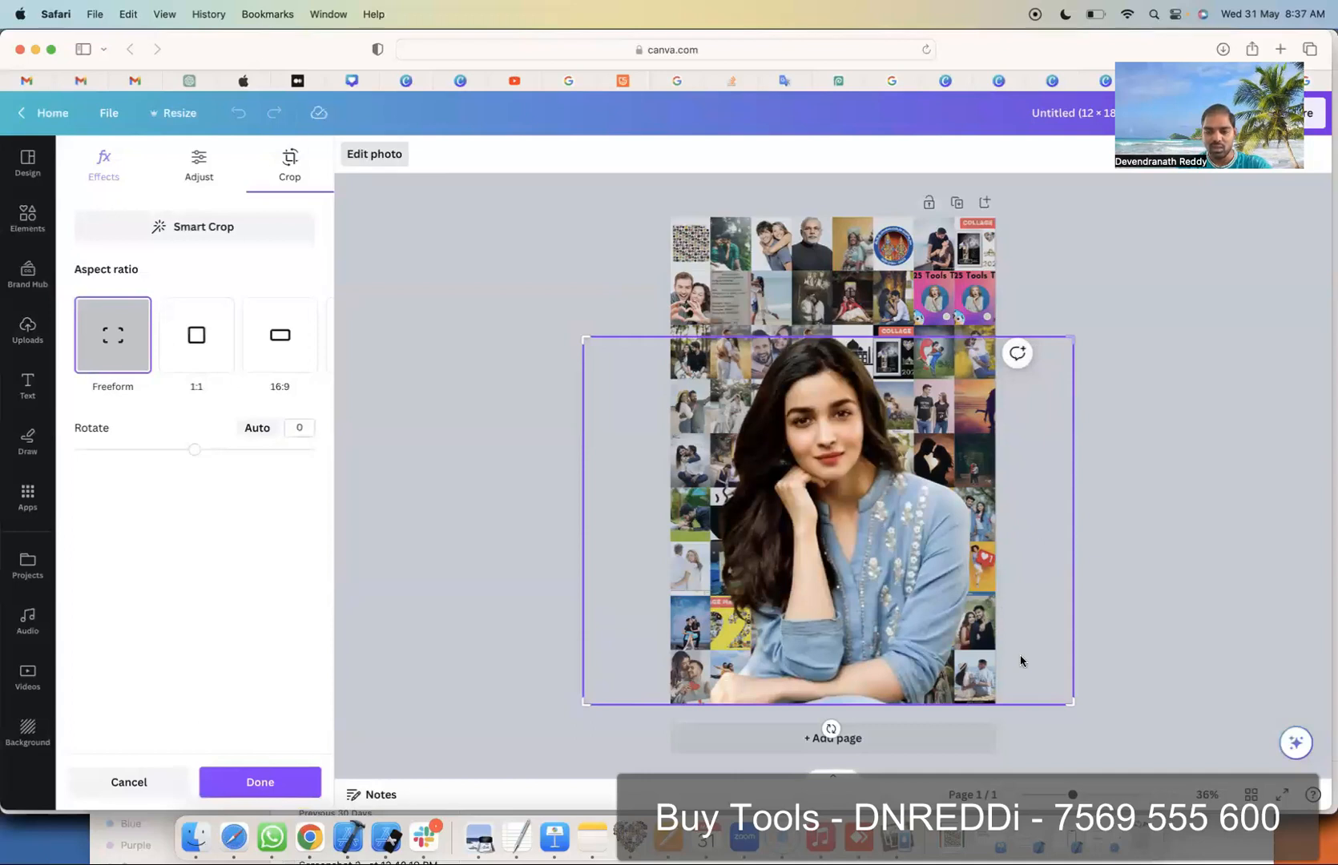
pyautogui.moveTo(1069, 708); pyautogui.dragTo(1071, 485)
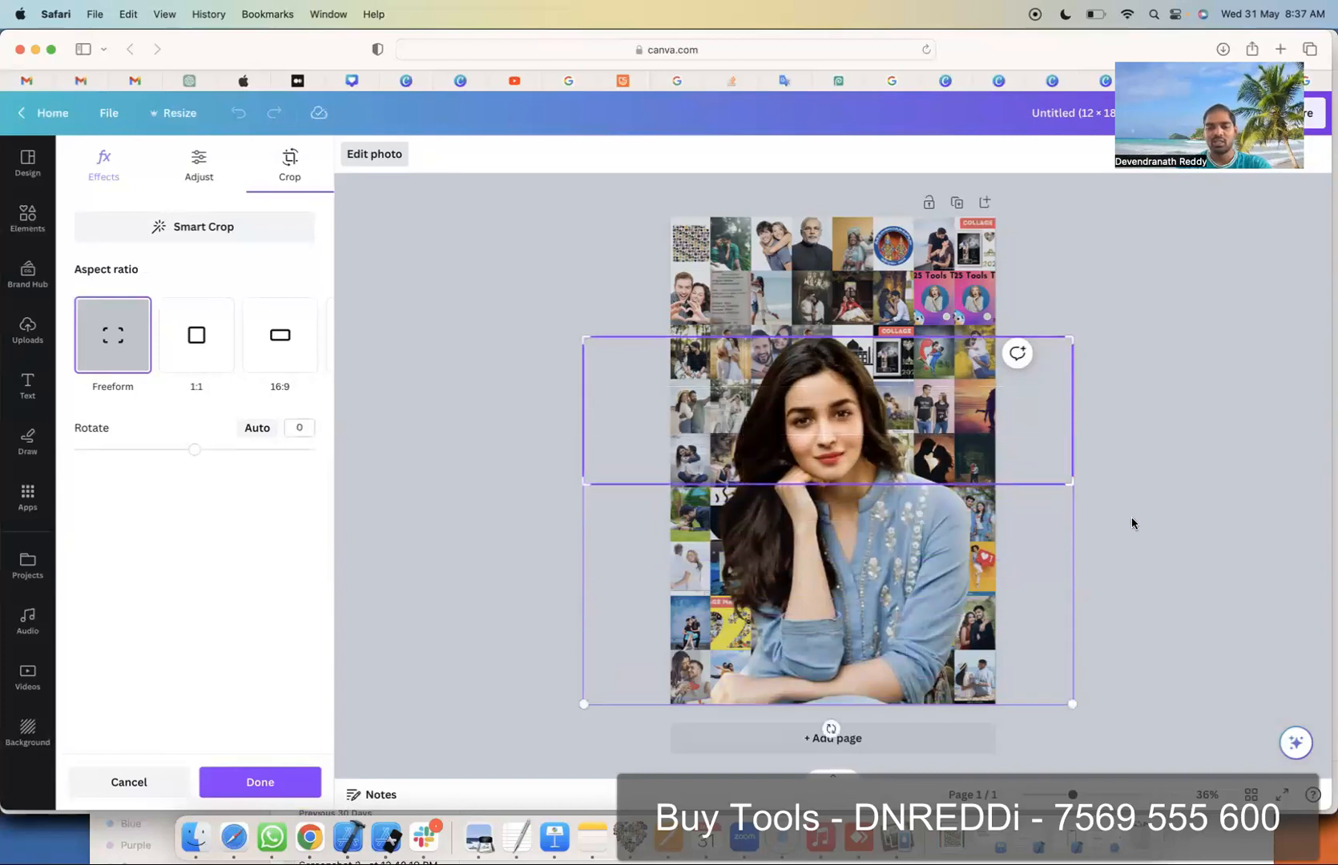
pyautogui.click(258, 782)
# Step: Move the uncropped portrait down the page, away from the head crop, and undo the moves
pyautogui.moveTo(795, 582); pyautogui.dragTo(788, 706)
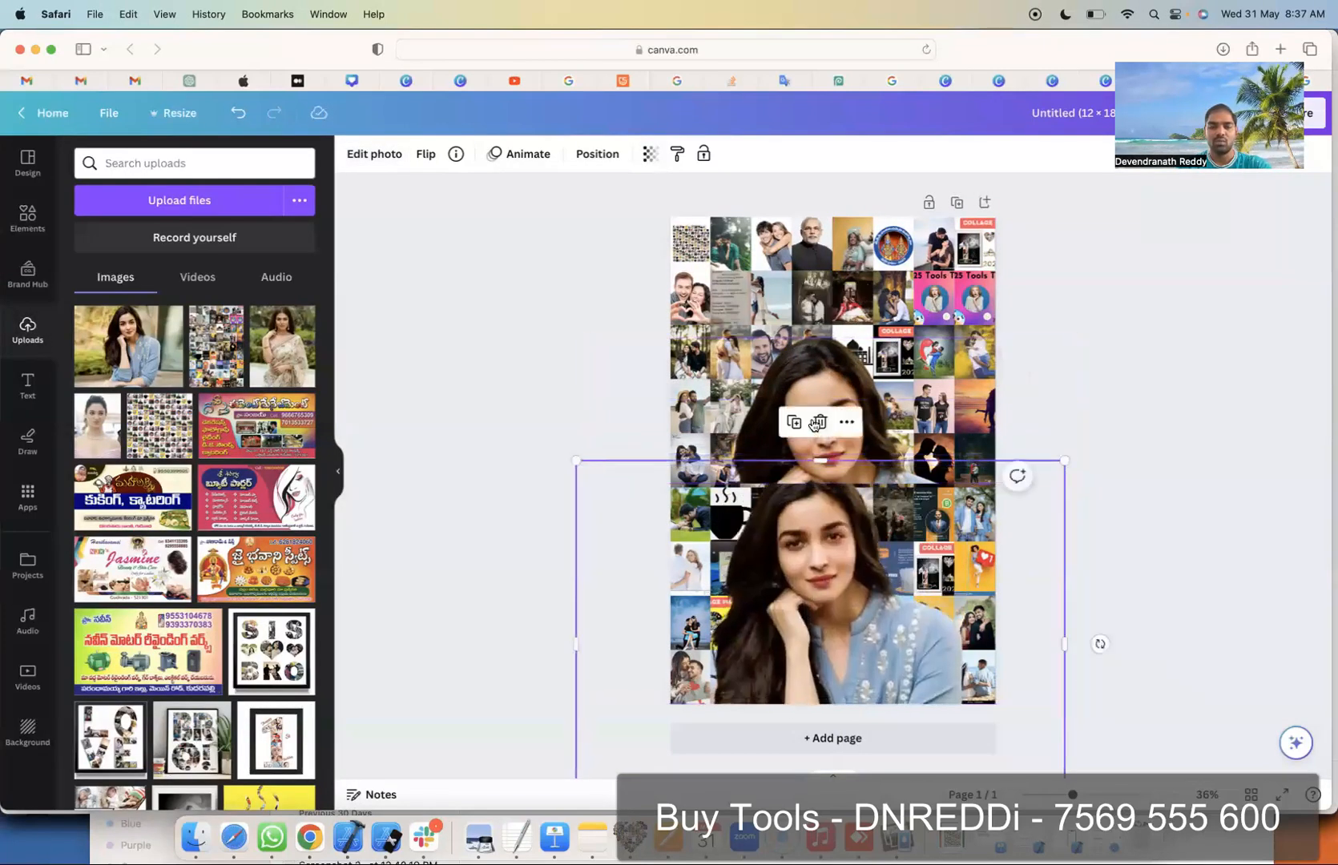
pyautogui.moveTo(809, 383); pyautogui.dragTo(808, 338)
pyautogui.press('super+z')
pyautogui.press('super+z')
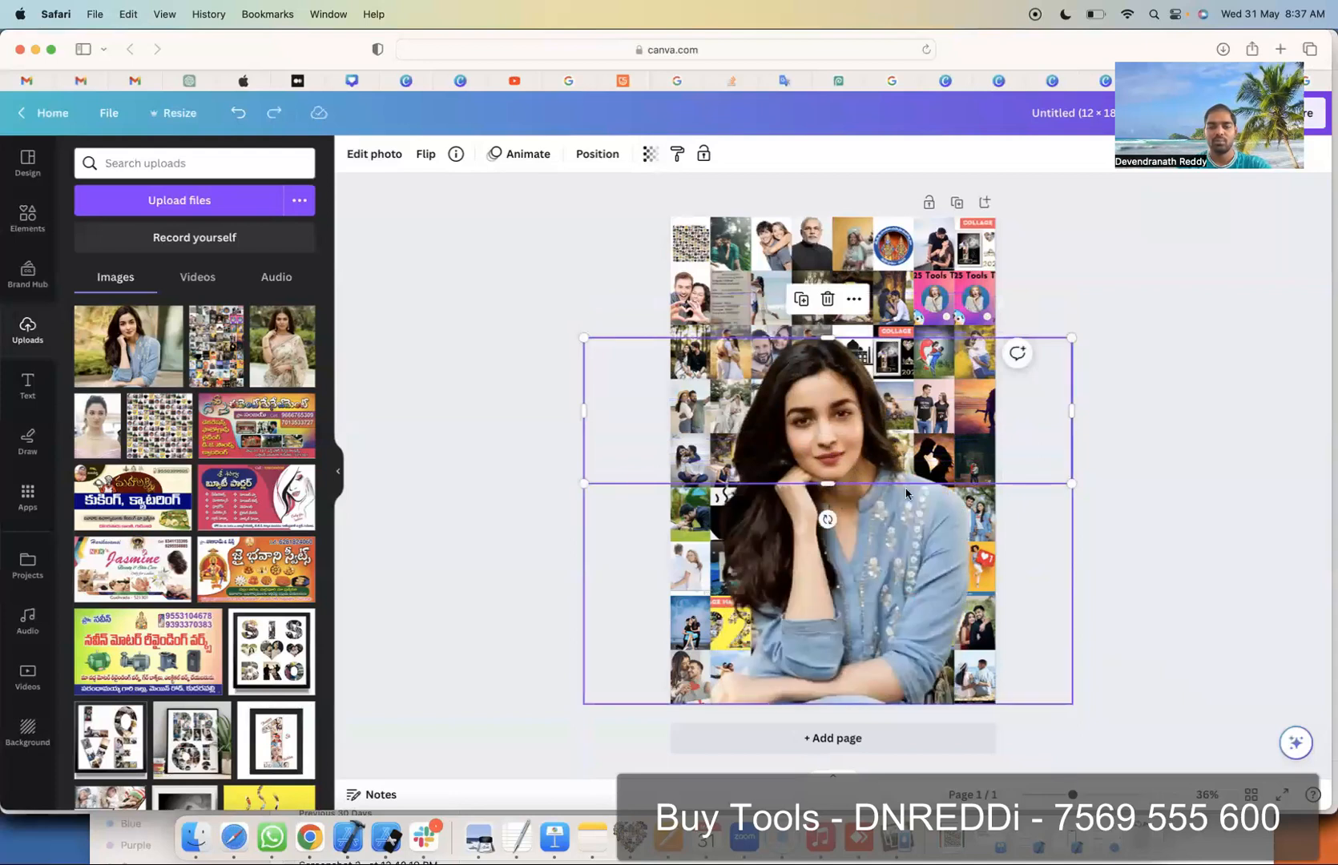
# Step: Crop the uncropped portrait to the body below the chin so that it meets the lower edge of the head crop
pyautogui.click(862, 549)
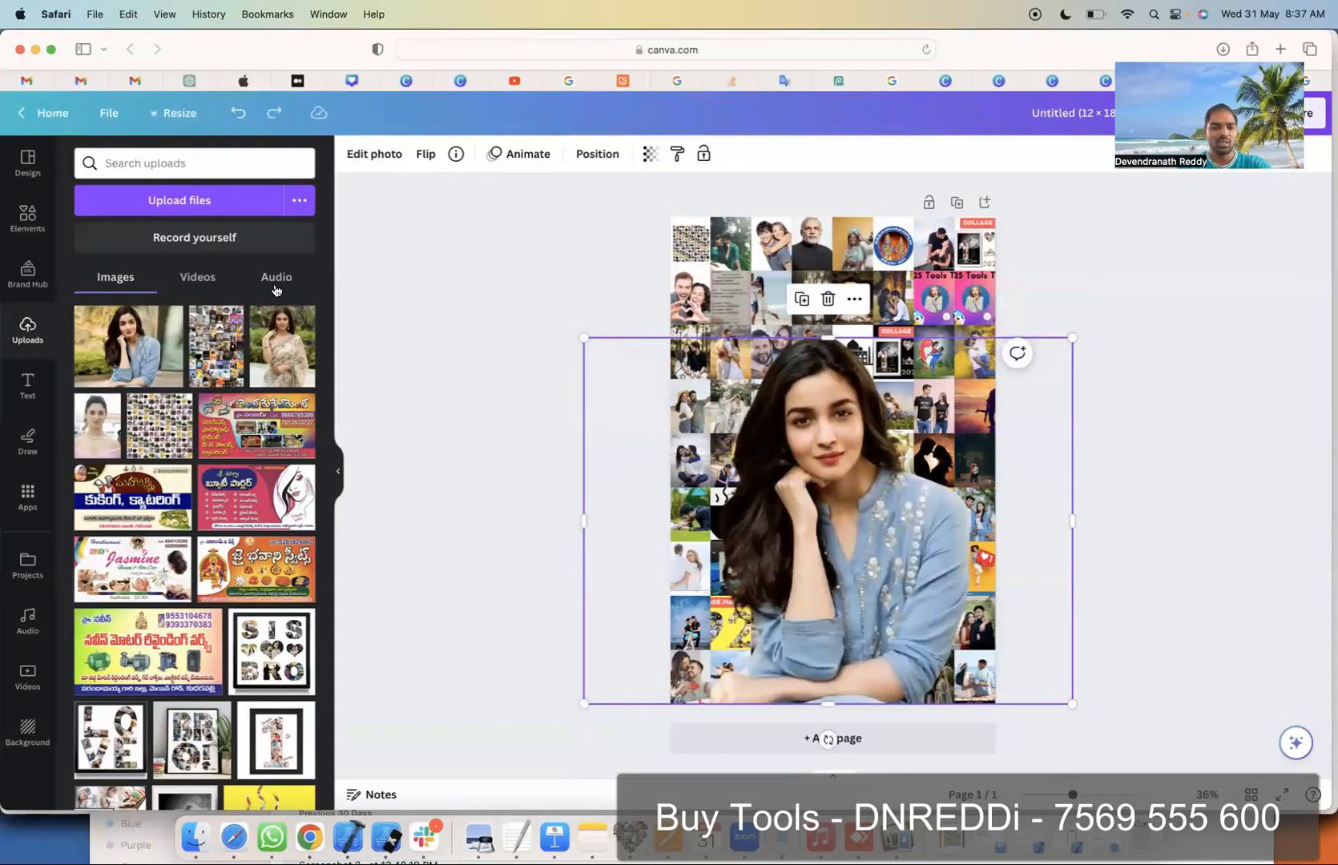
pyautogui.click(368, 157)
pyautogui.click(290, 164)
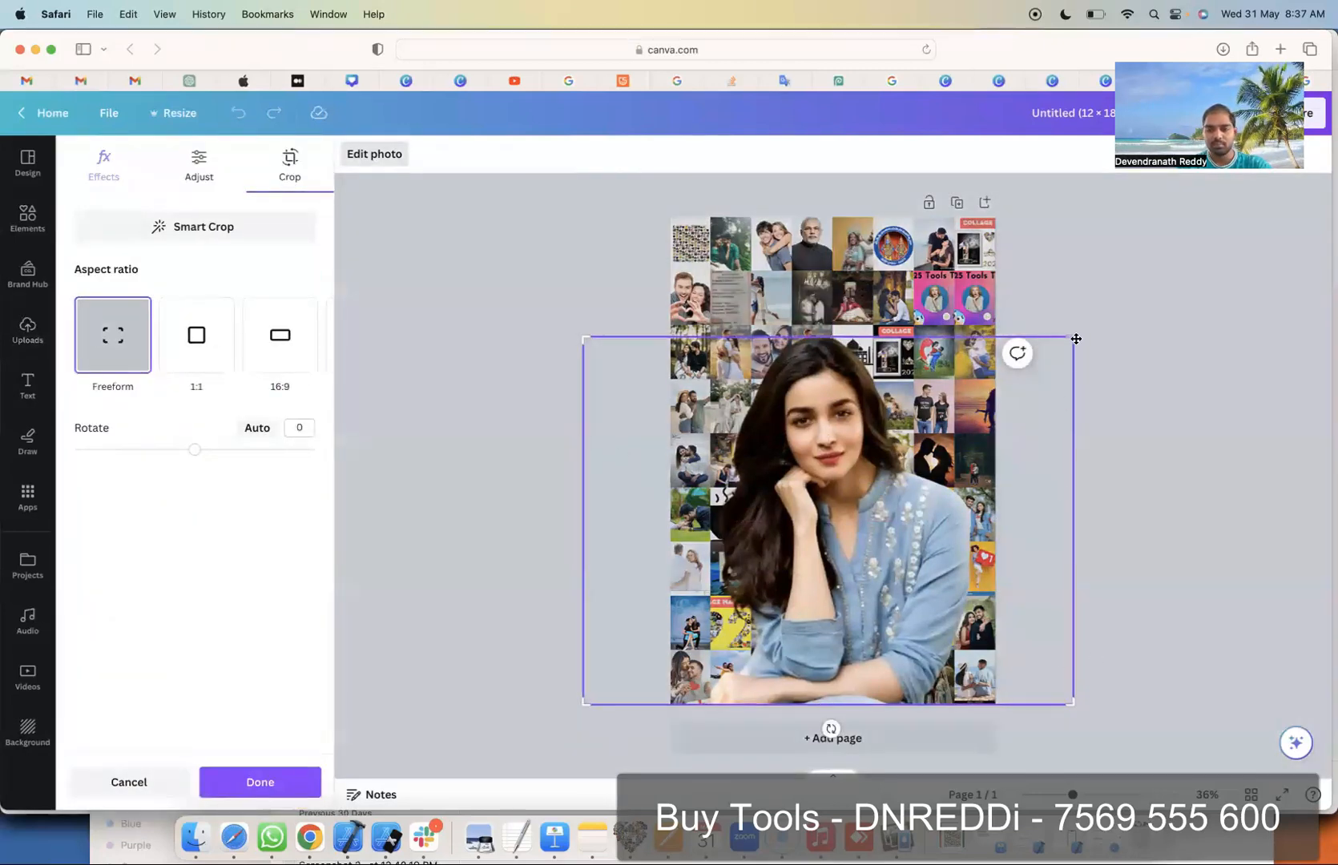
pyautogui.moveTo(1072, 341); pyautogui.dragTo(1106, 484)
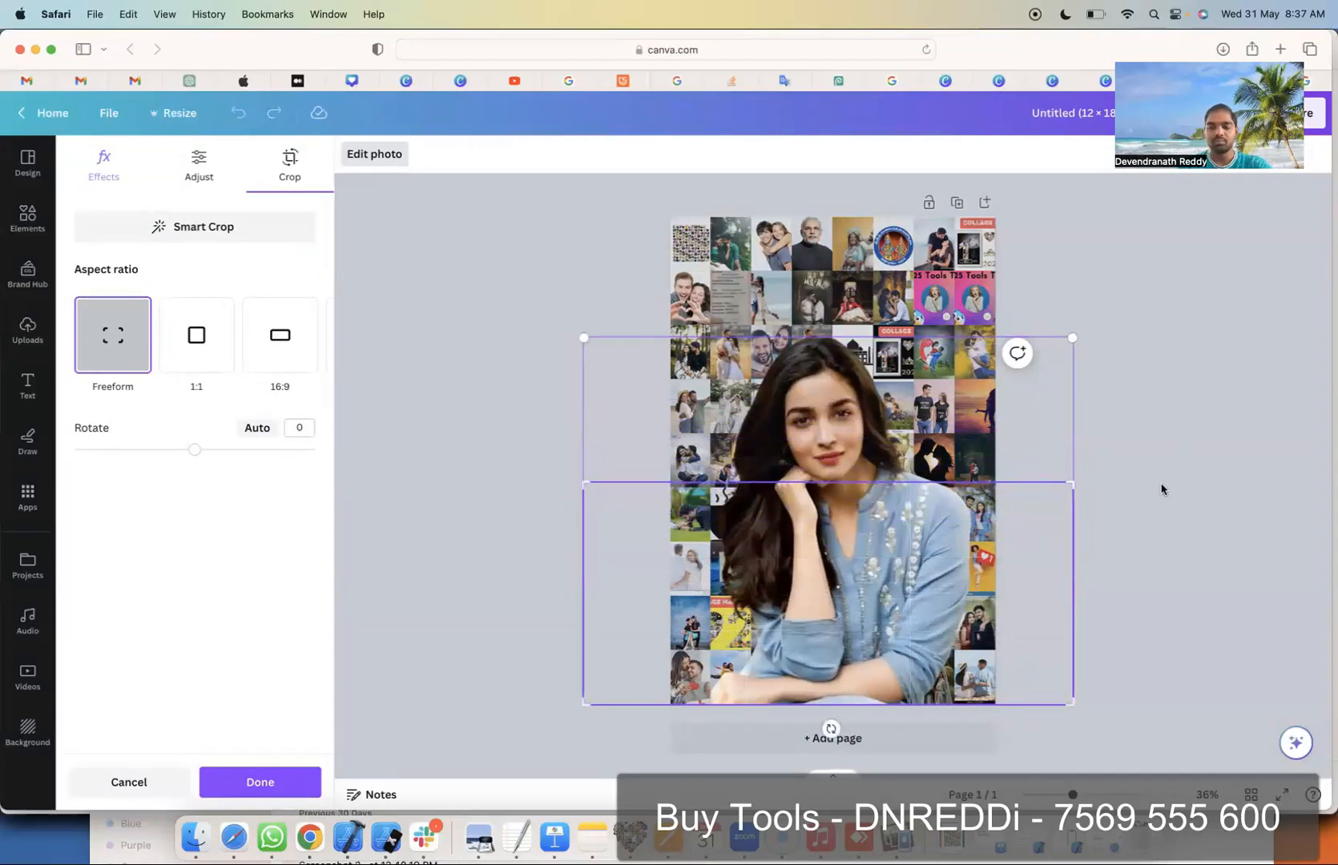
pyautogui.press('Return')
# Step: Lower the transparency value of the portrait's head piece to 84
pyautogui.click(885, 415)
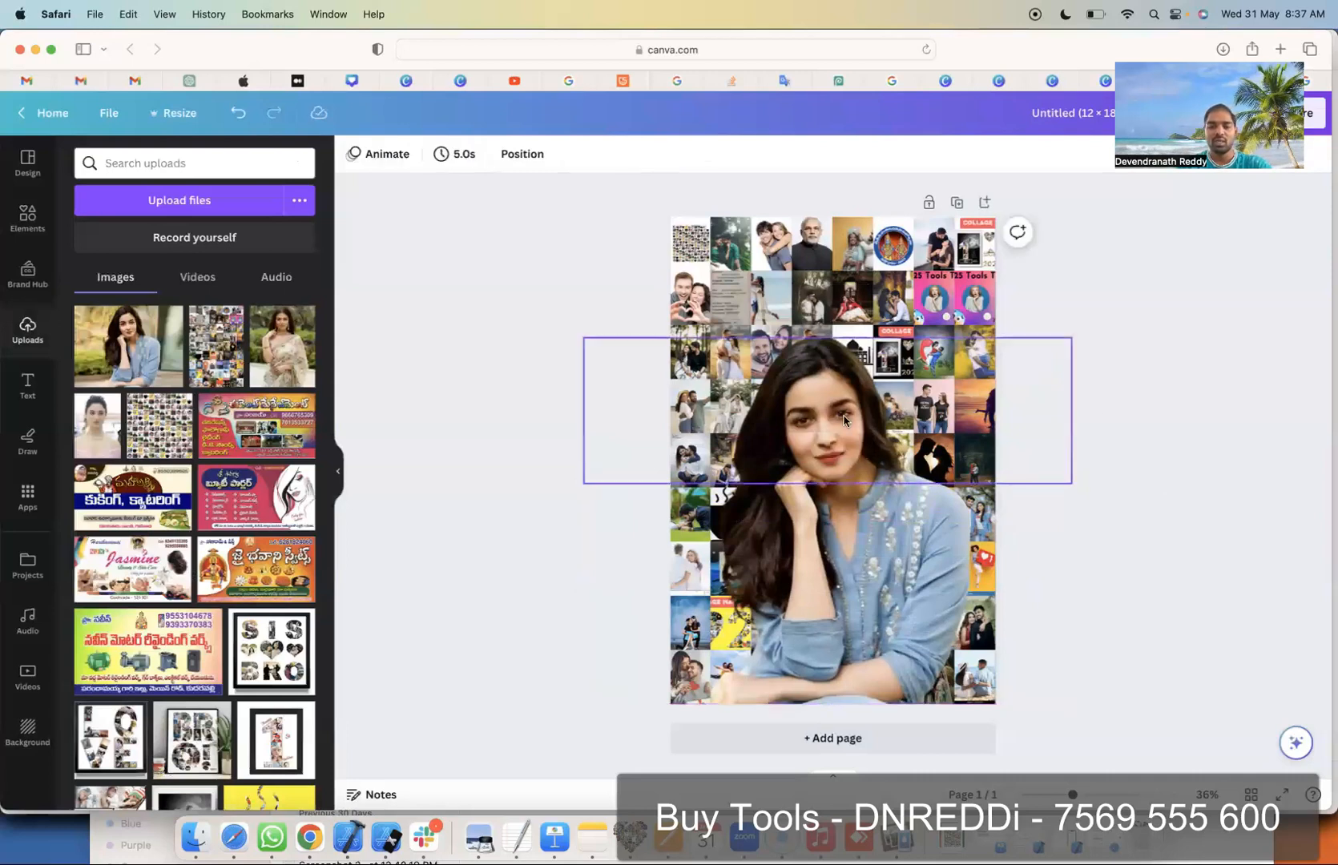
pyautogui.click(649, 155)
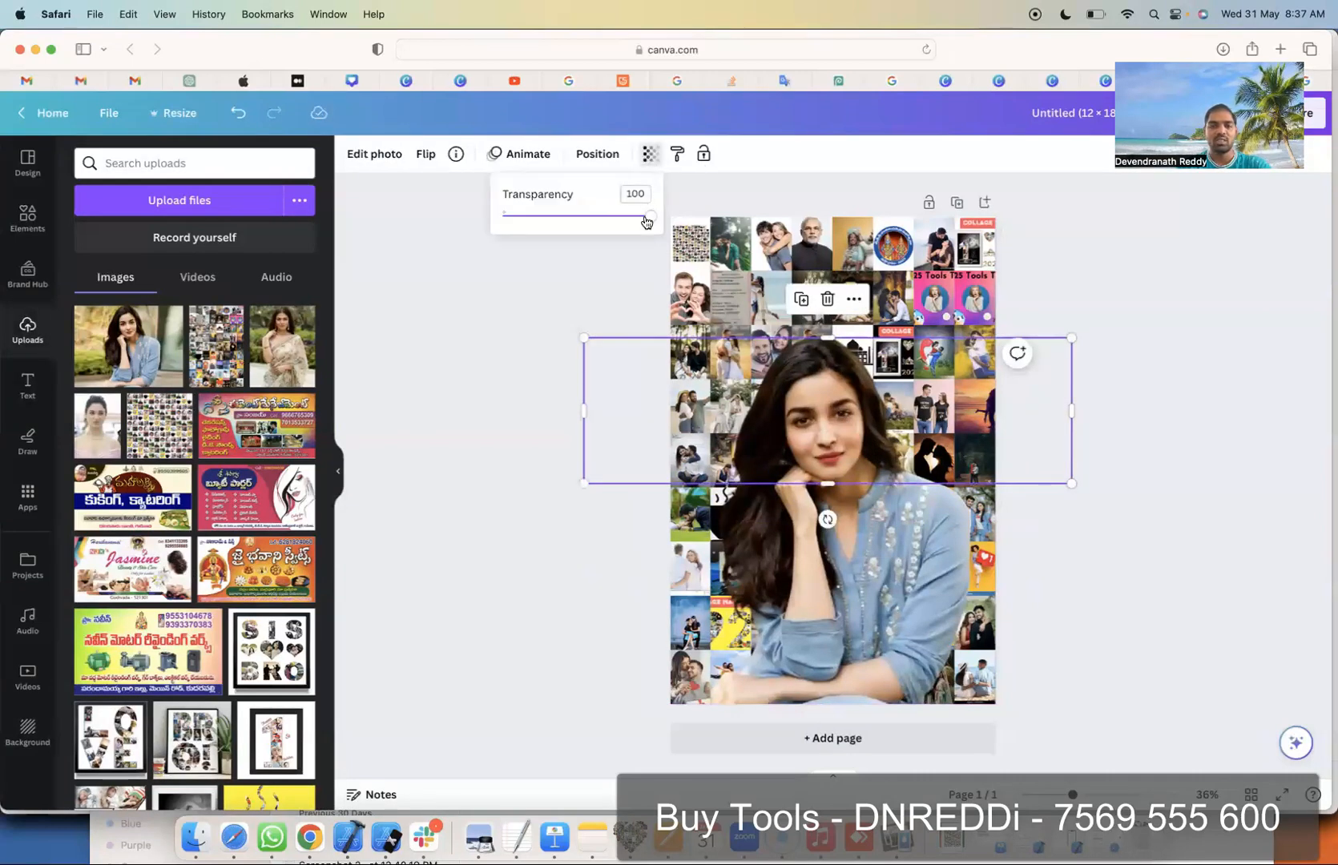
pyautogui.moveTo(645, 221); pyautogui.dragTo(635, 222)
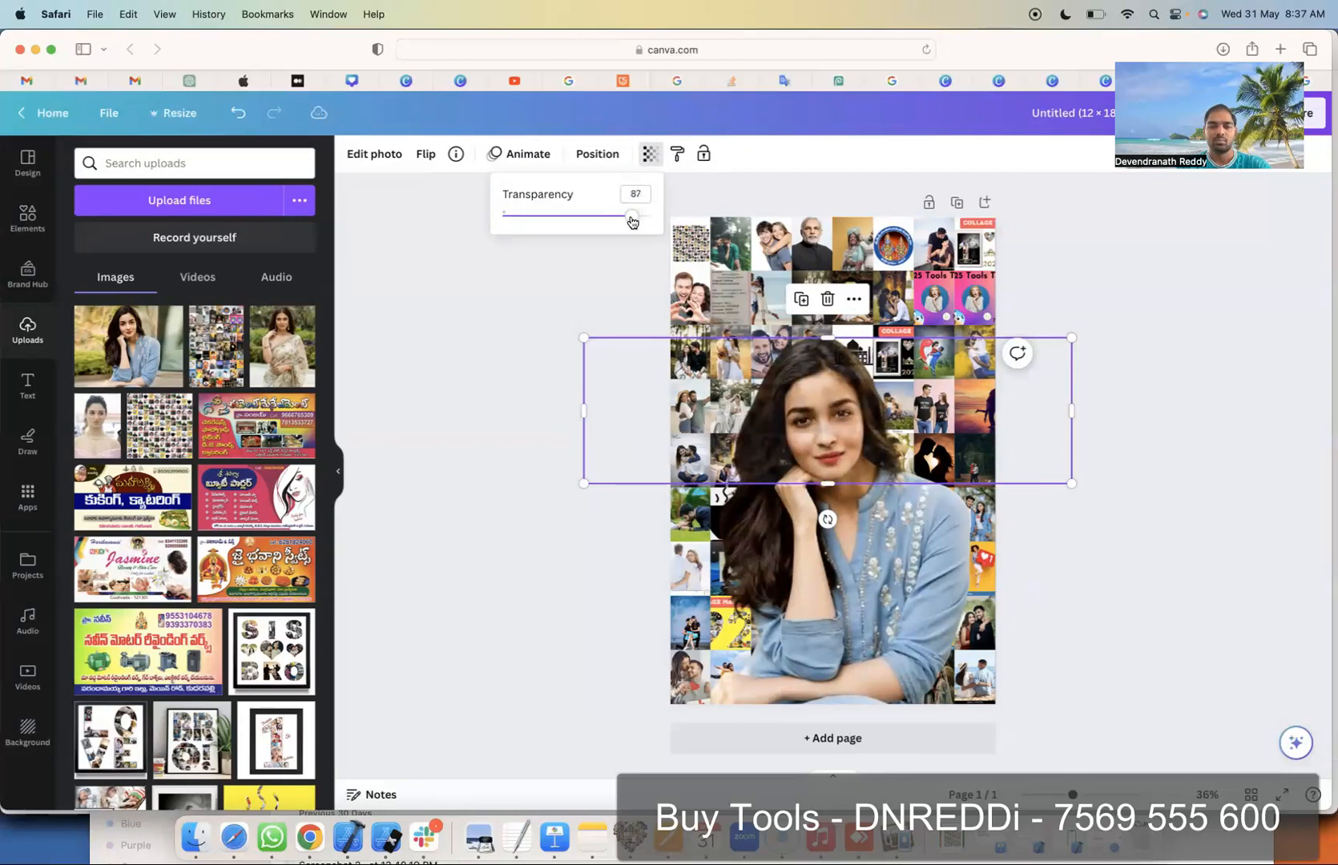
# Step: Lower the body piece's transparency value to 66, raise it to about 76 so the collage shows through, and deselect it
pyautogui.click(769, 576)
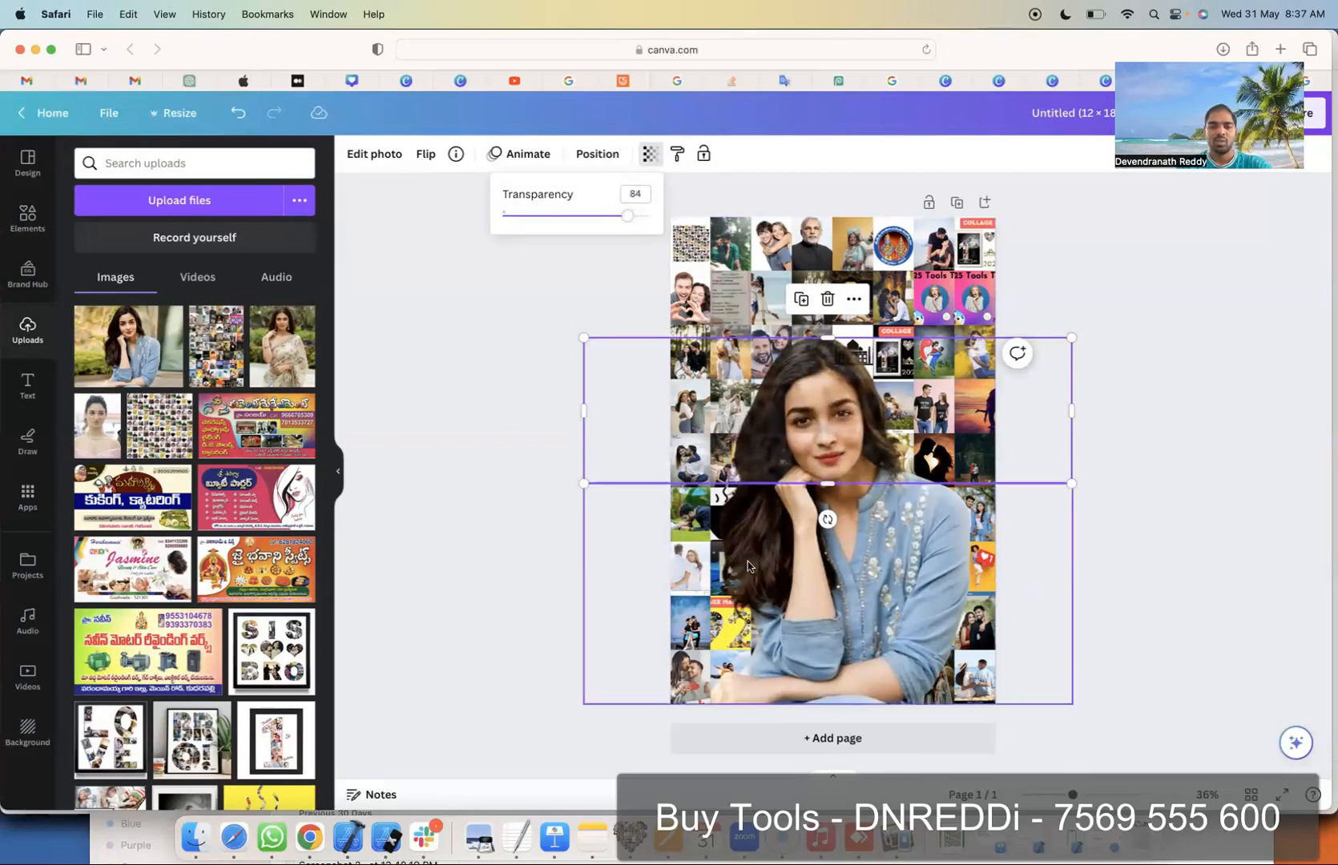
pyautogui.click(649, 154)
pyautogui.moveTo(651, 218); pyautogui.dragTo(597, 235)
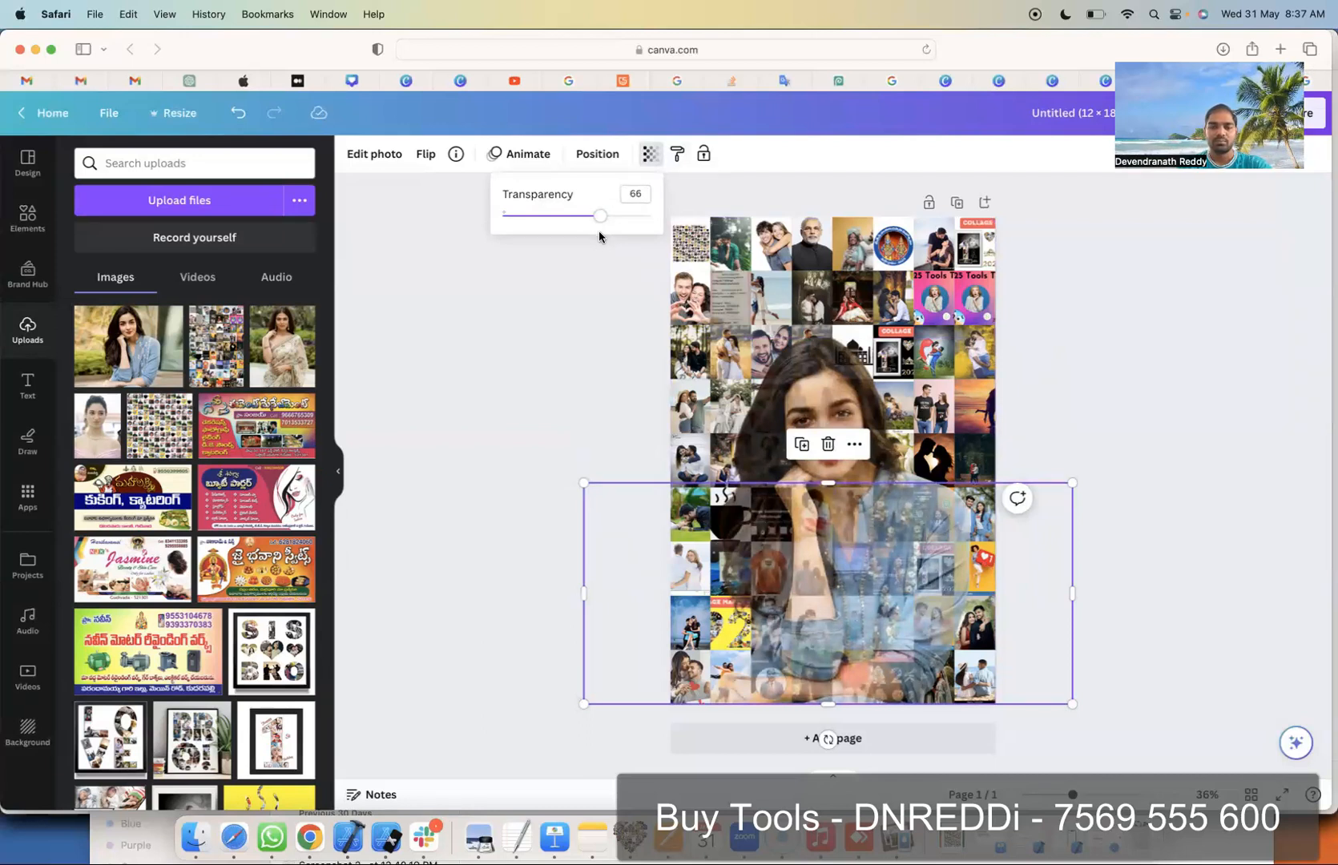
pyautogui.moveTo(599, 231); pyautogui.dragTo(610, 231)
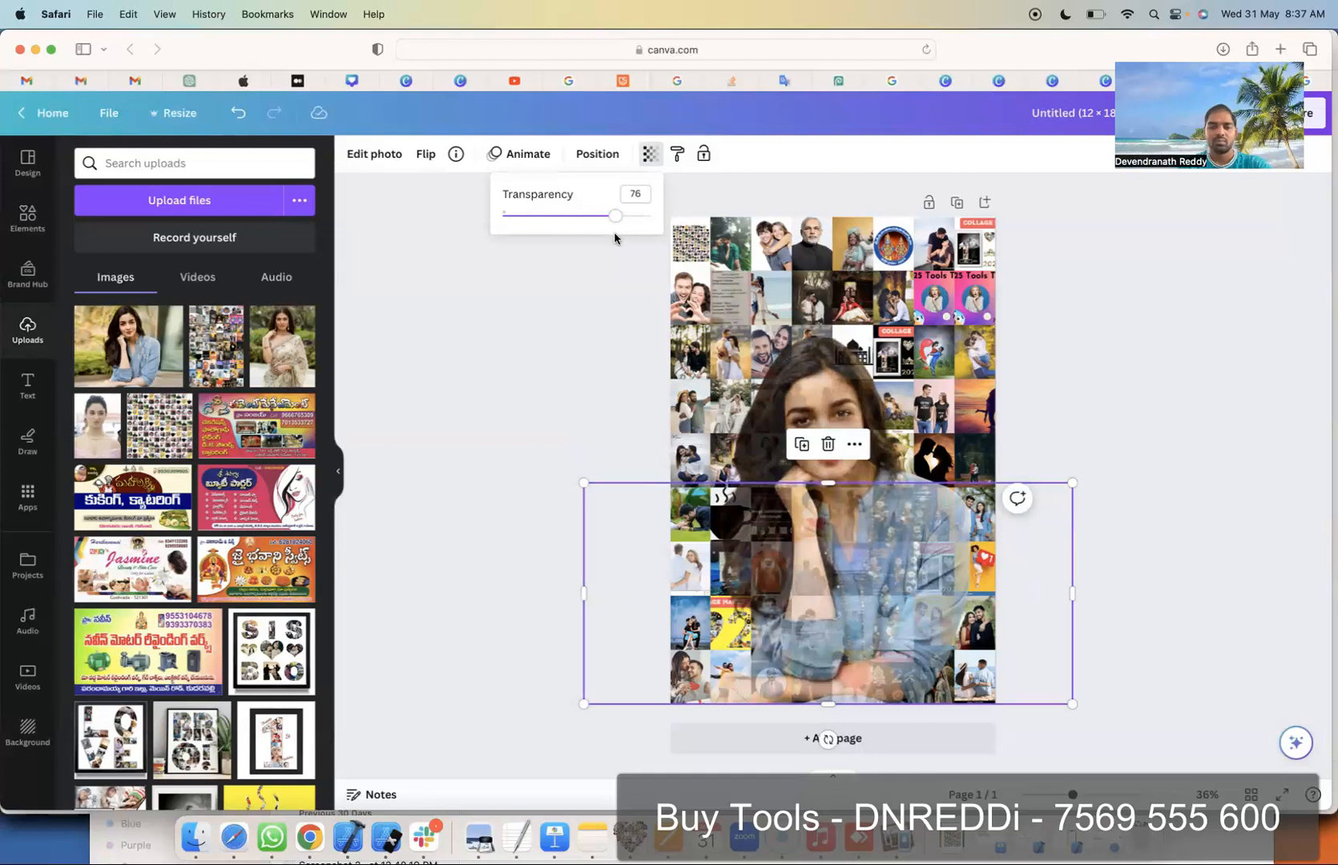
pyautogui.moveTo(615, 237); pyautogui.dragTo(613, 237)
pyautogui.click(1118, 330)
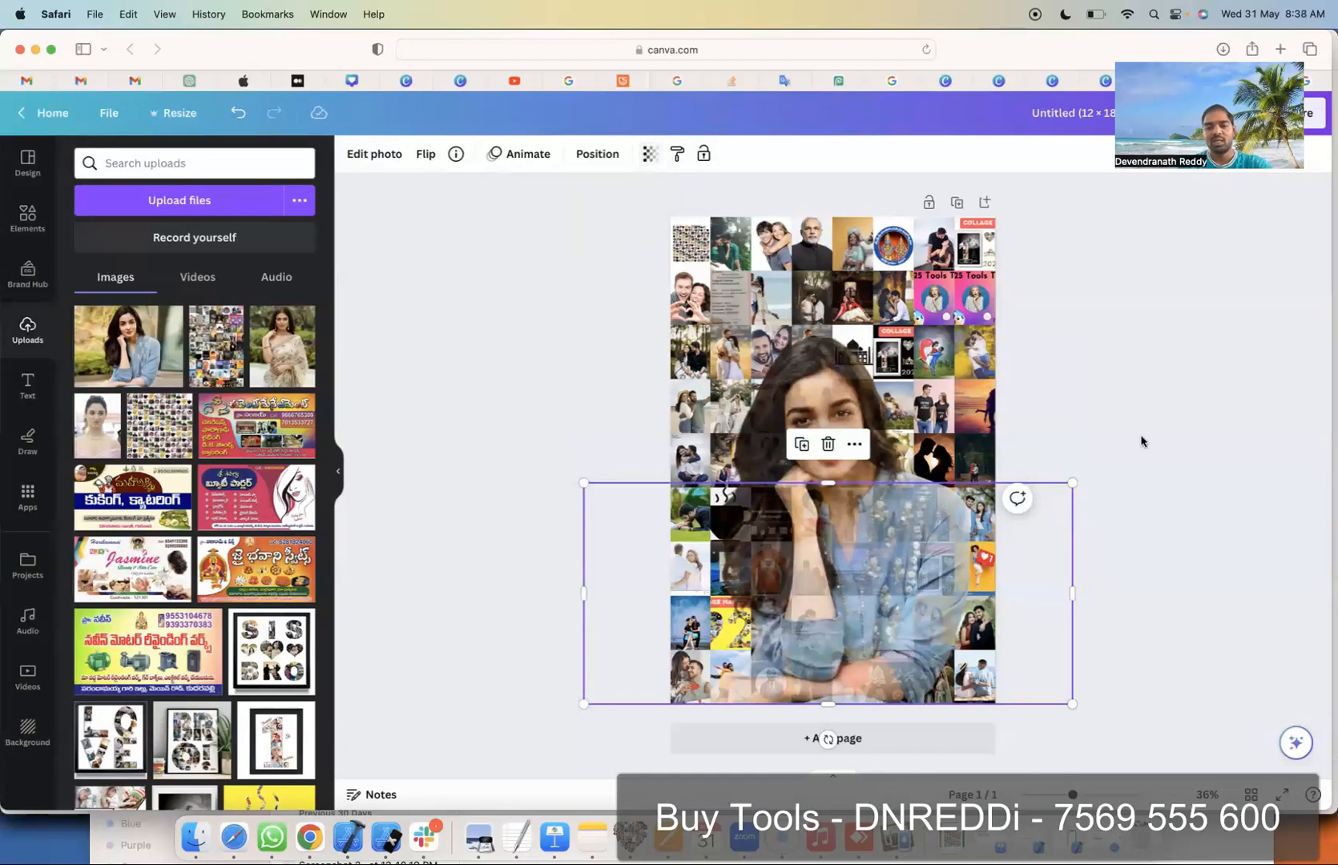
pyautogui.click(1182, 500)
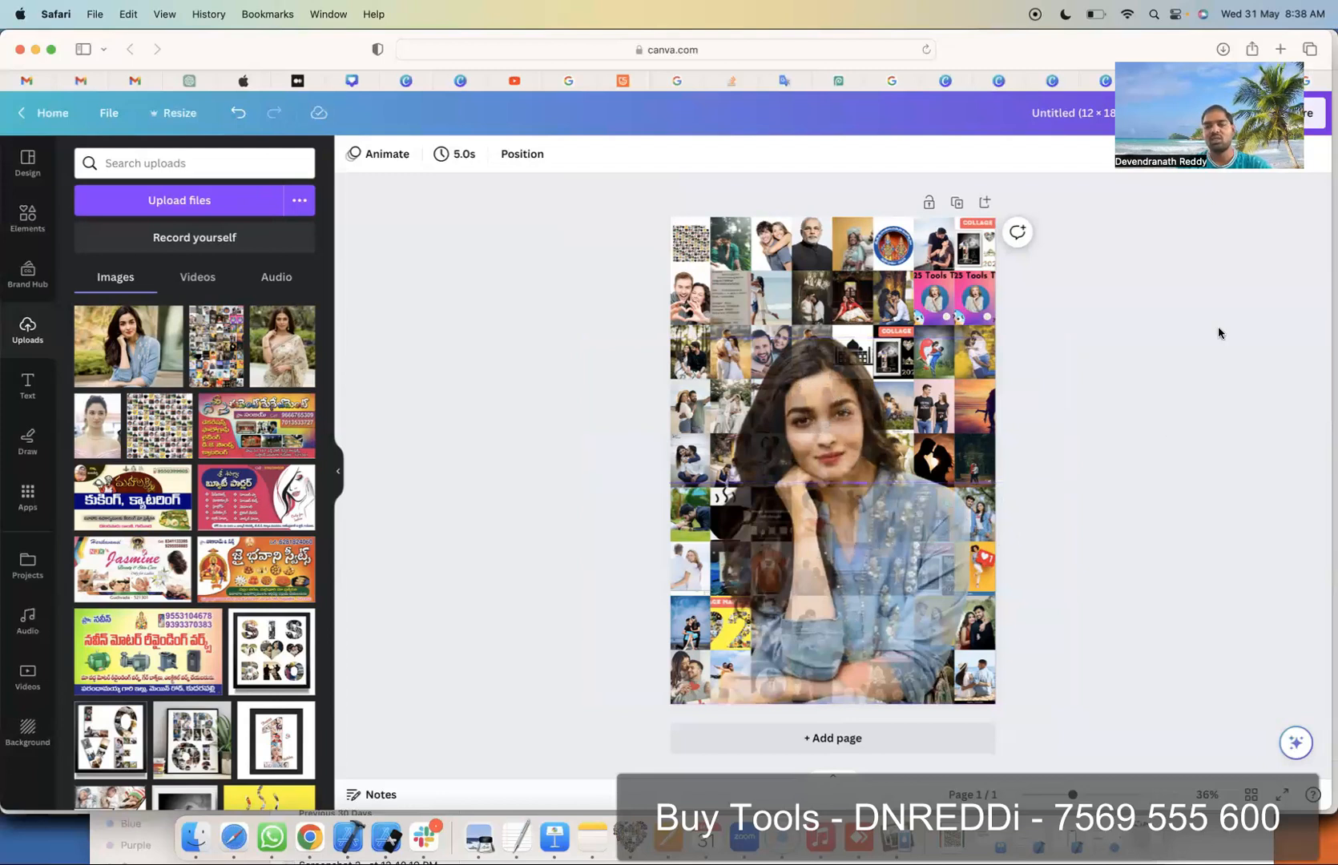
# Step: Review the download options of the finished design and close them without downloading
pyautogui.click(1314, 112)
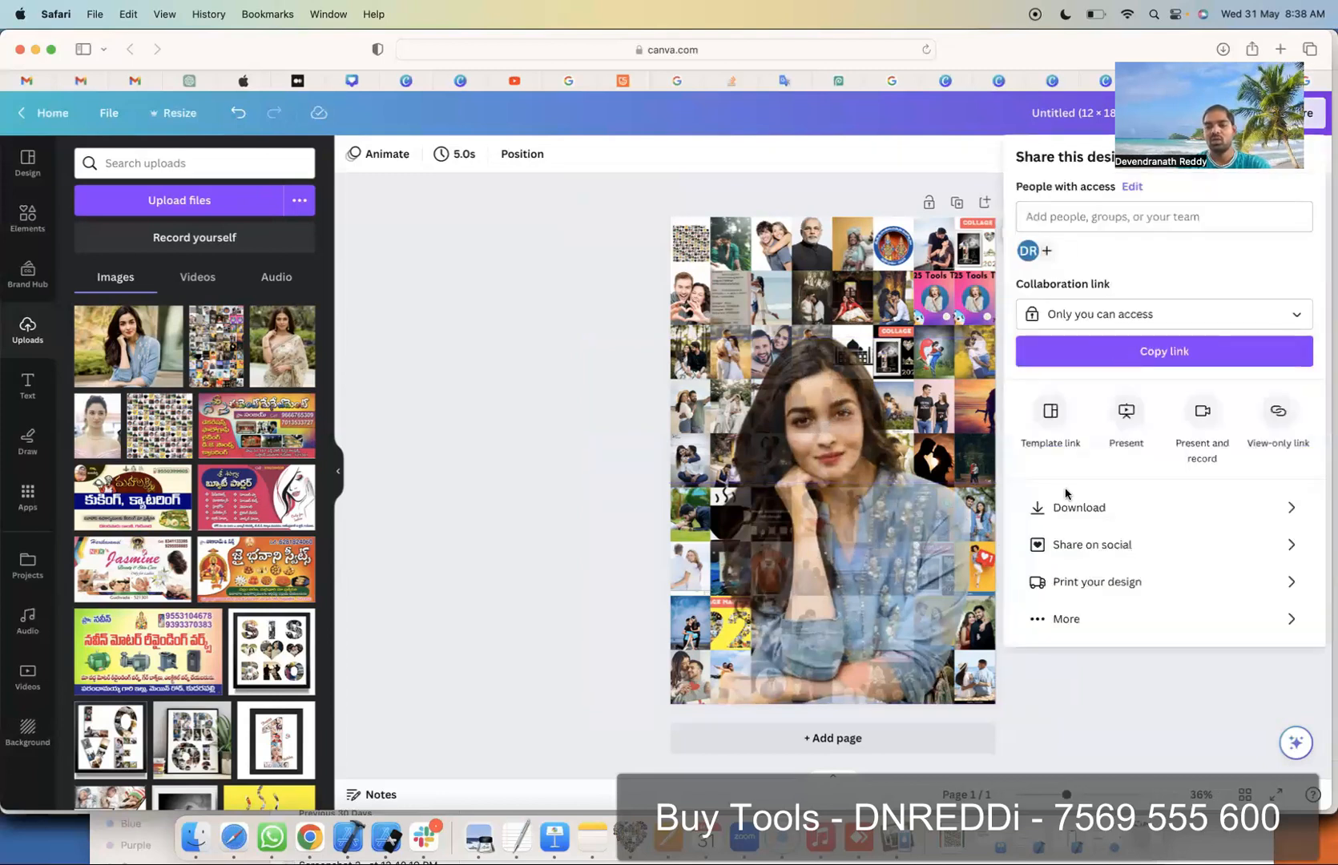
pyautogui.click(1072, 508)
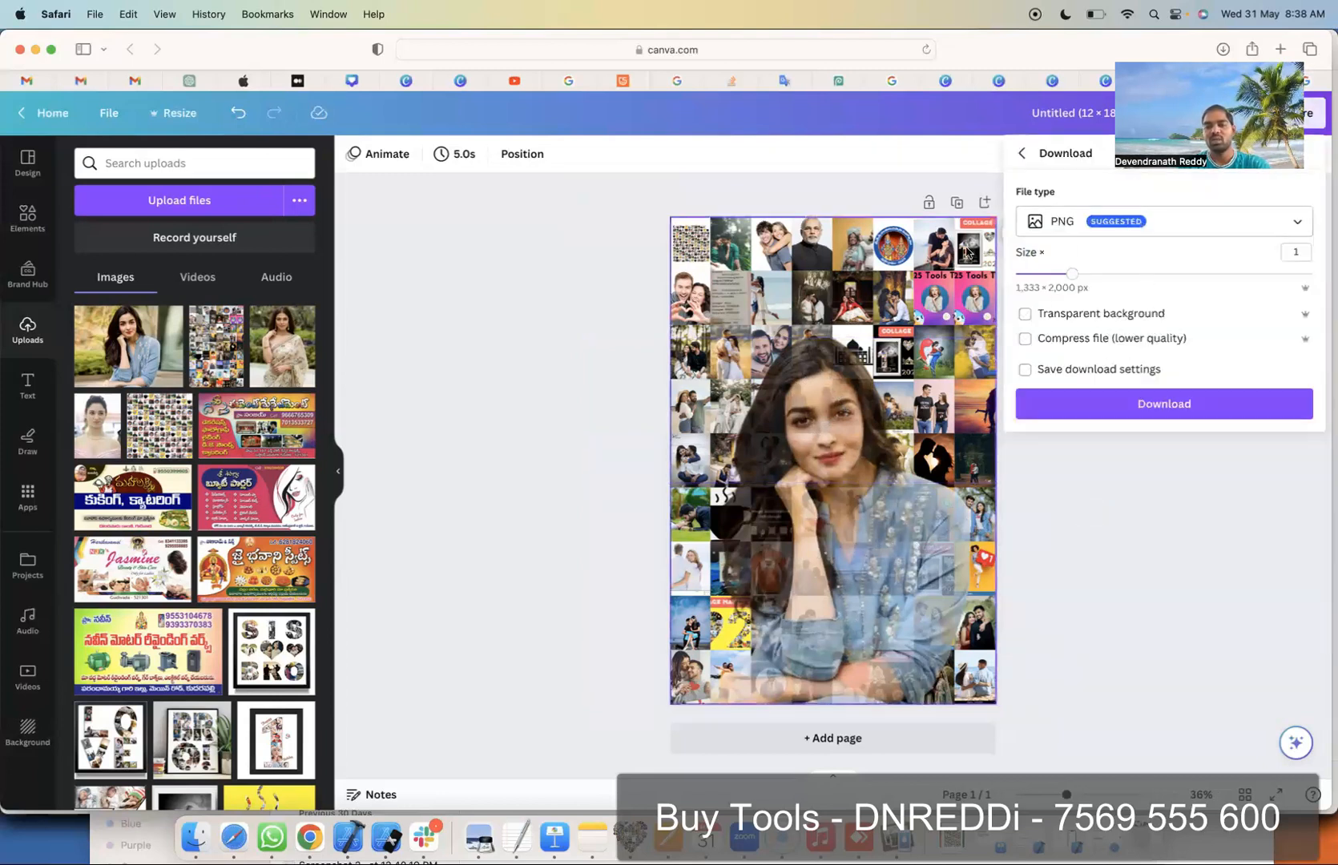
pyautogui.click(1020, 154)
pyautogui.click(636, 230)
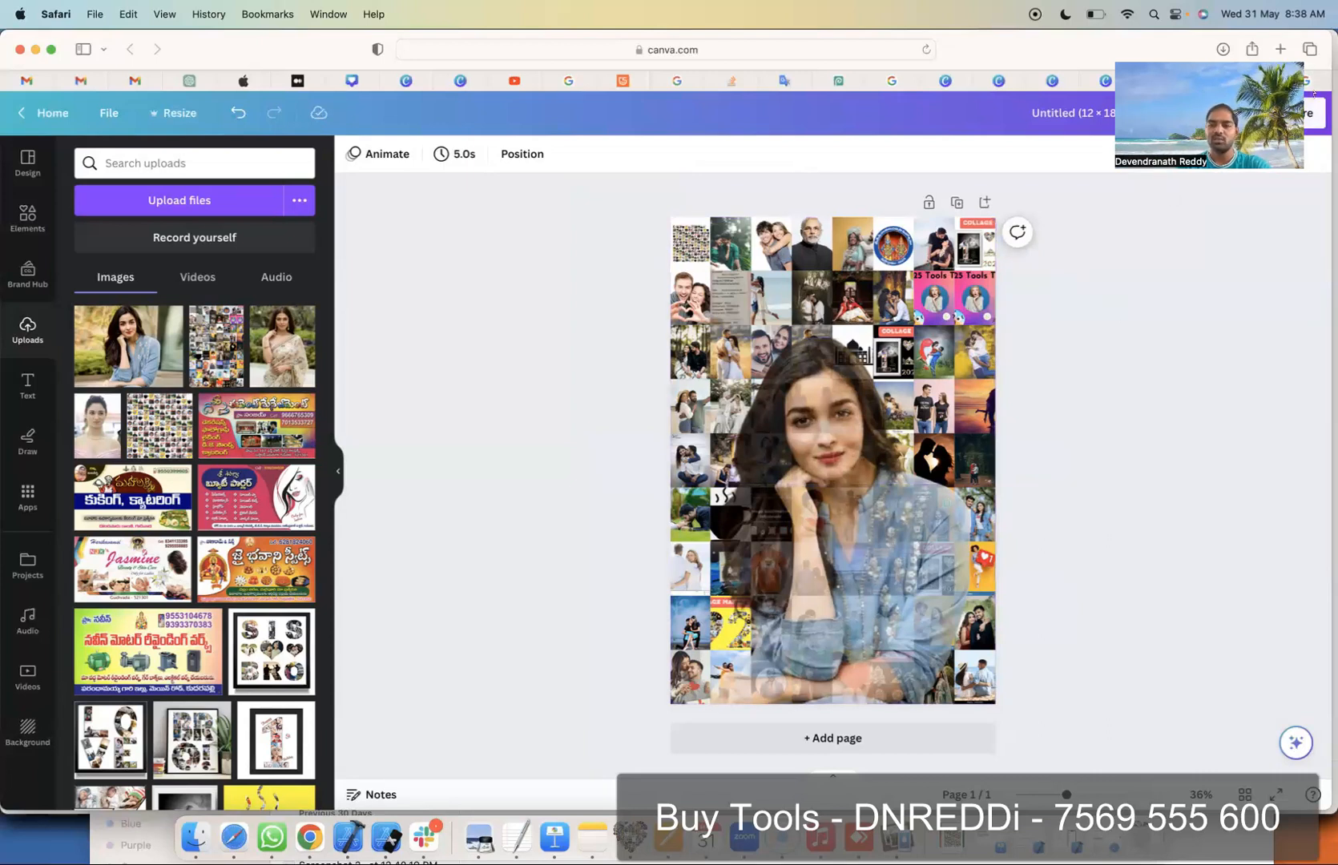
# Step: Switch to the browser tab with the heroine image results and load photopea.com in it
pyautogui.click(1315, 83)
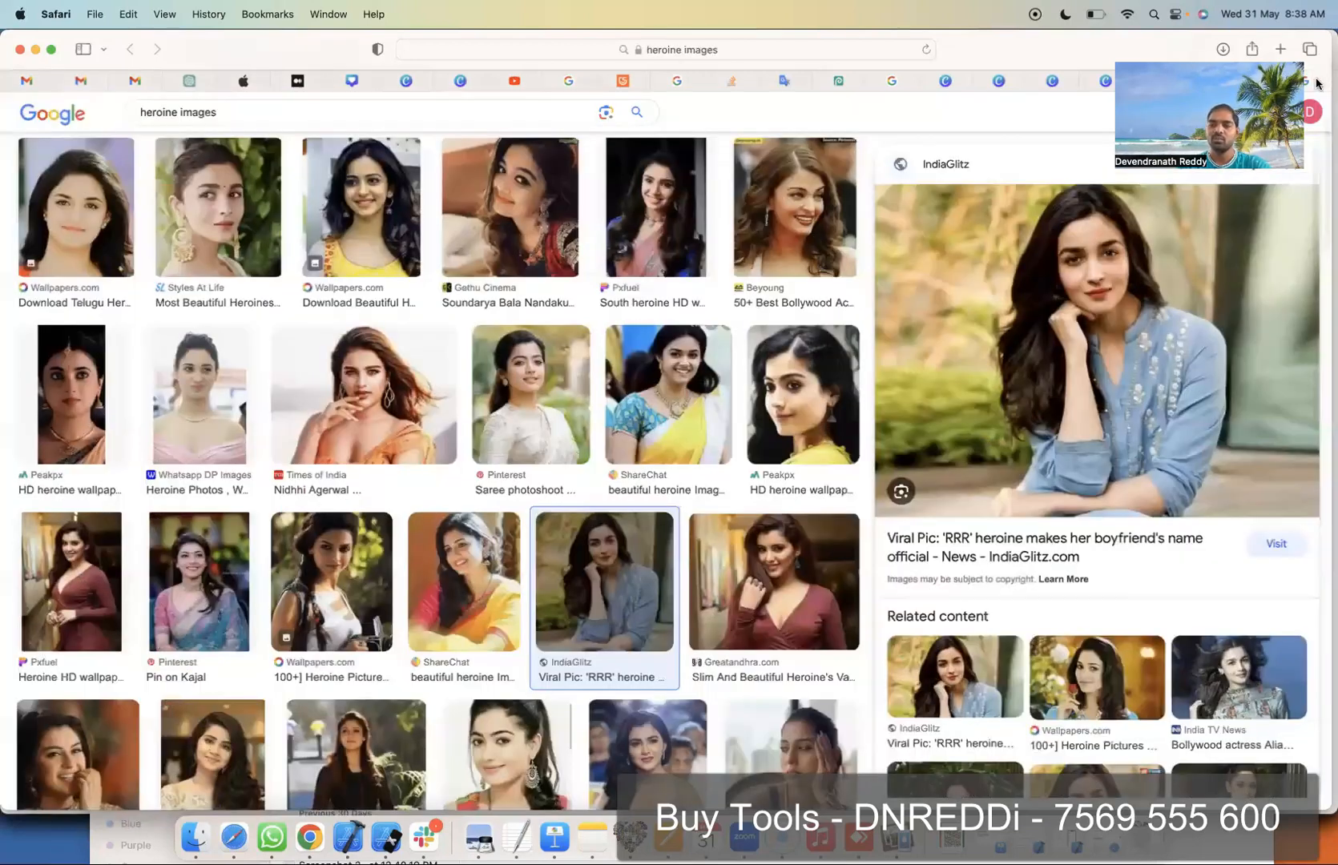
pyautogui.click(753, 47)
pyautogui.press('BackSpace')
pyautogui.write('photopea.com — Photopea | Onl')
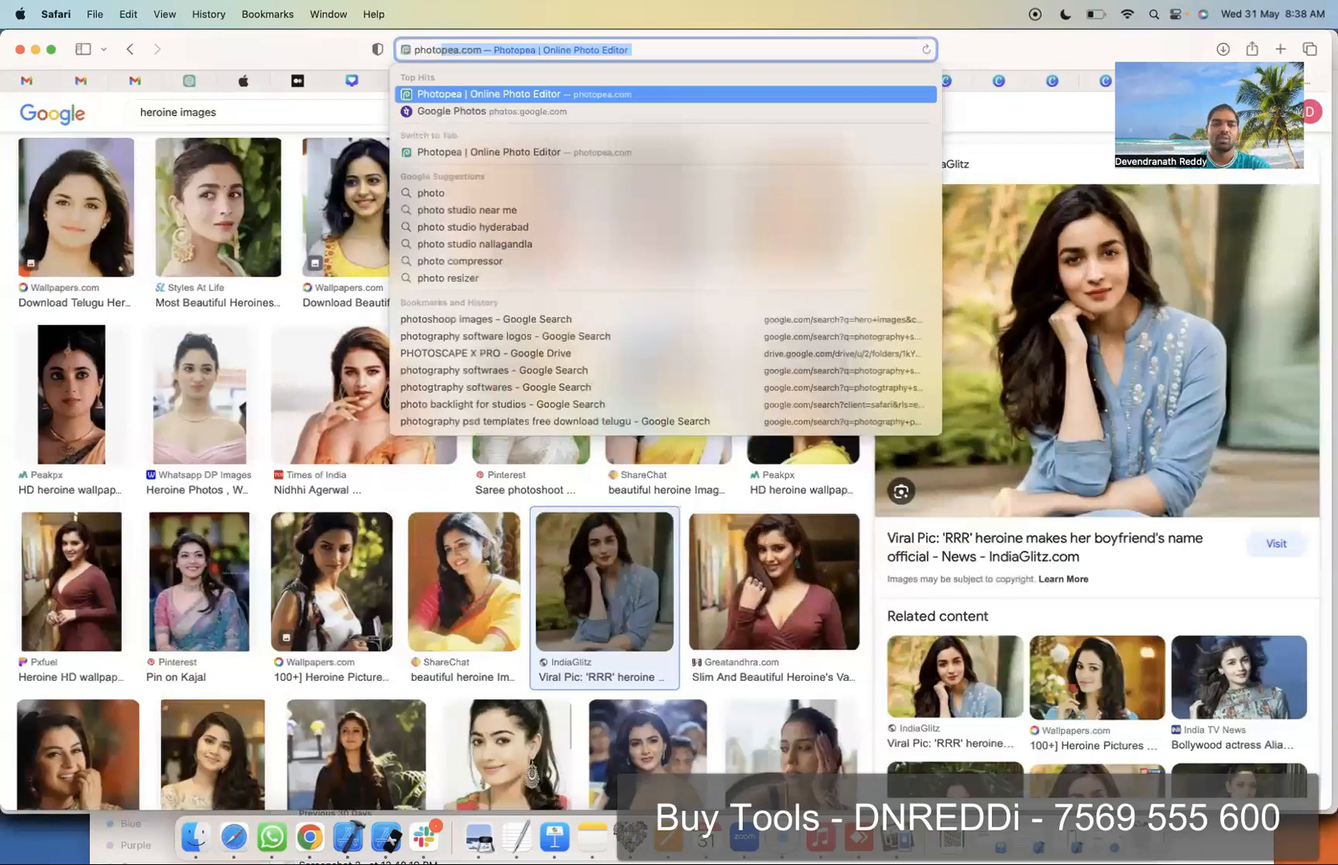
pyautogui.press('Return')
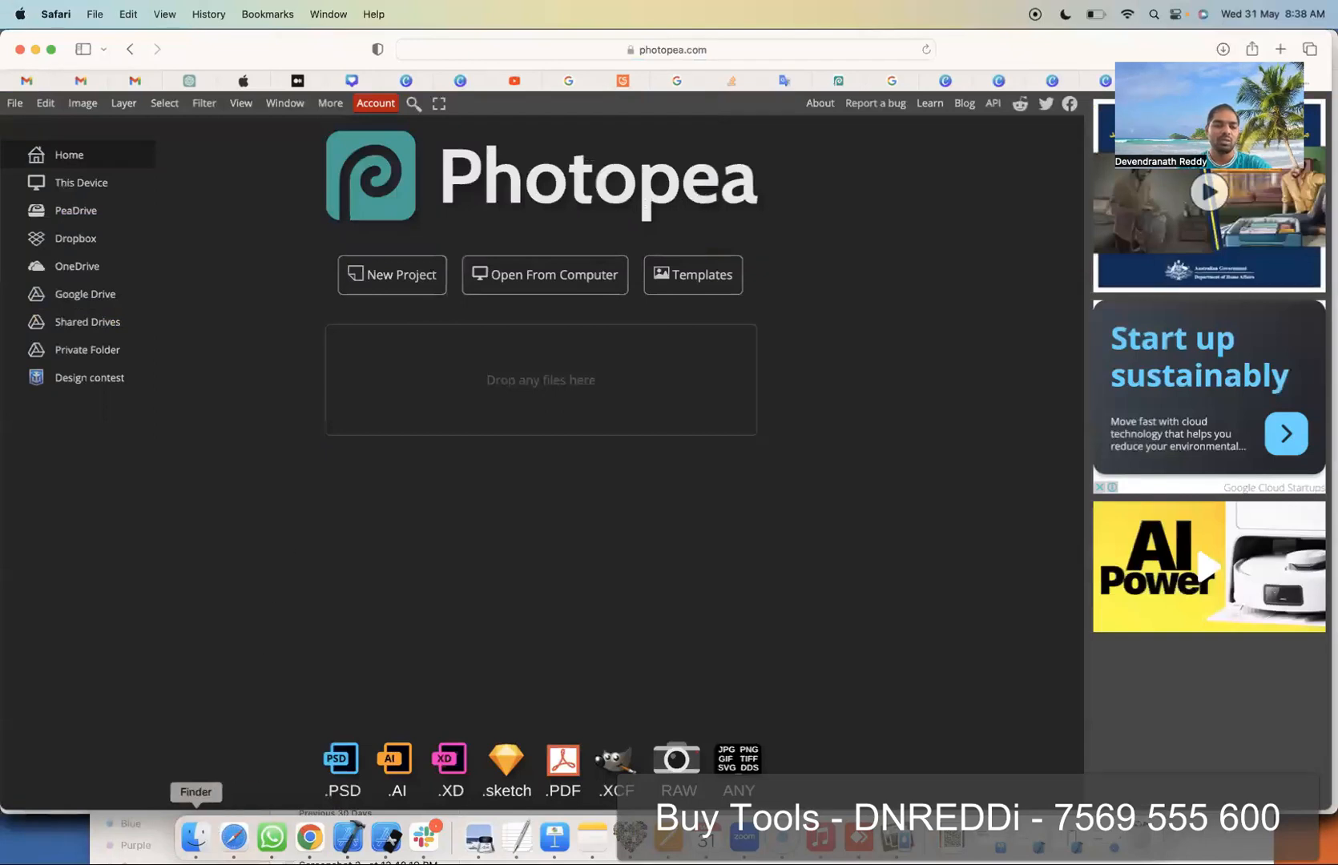
# Step: Open the collage screenshot from Finder as a document in Photopea
pyautogui.click(195, 837)
pyautogui.moveTo(316, 439); pyautogui.dragTo(493, 341)
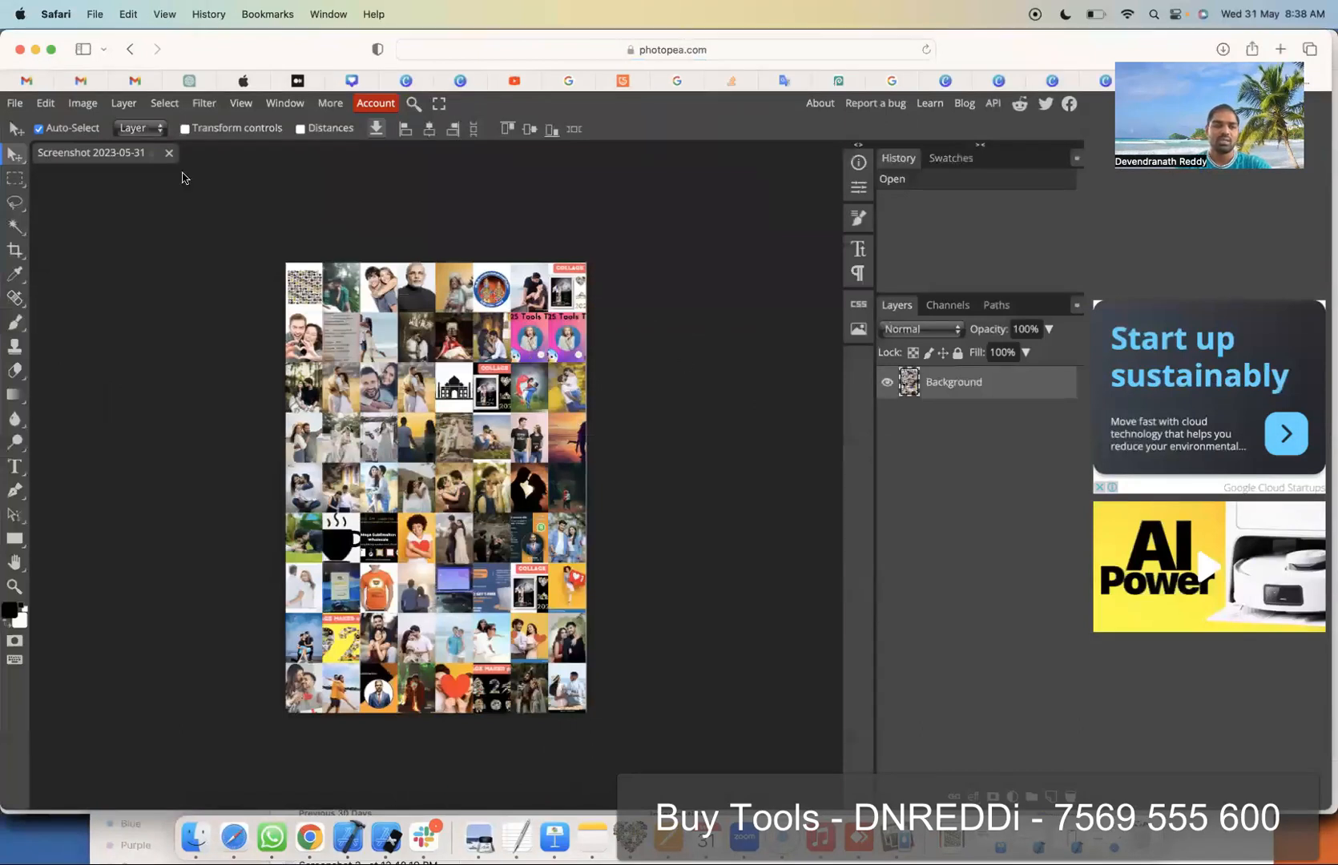
pyautogui.click(14, 102)
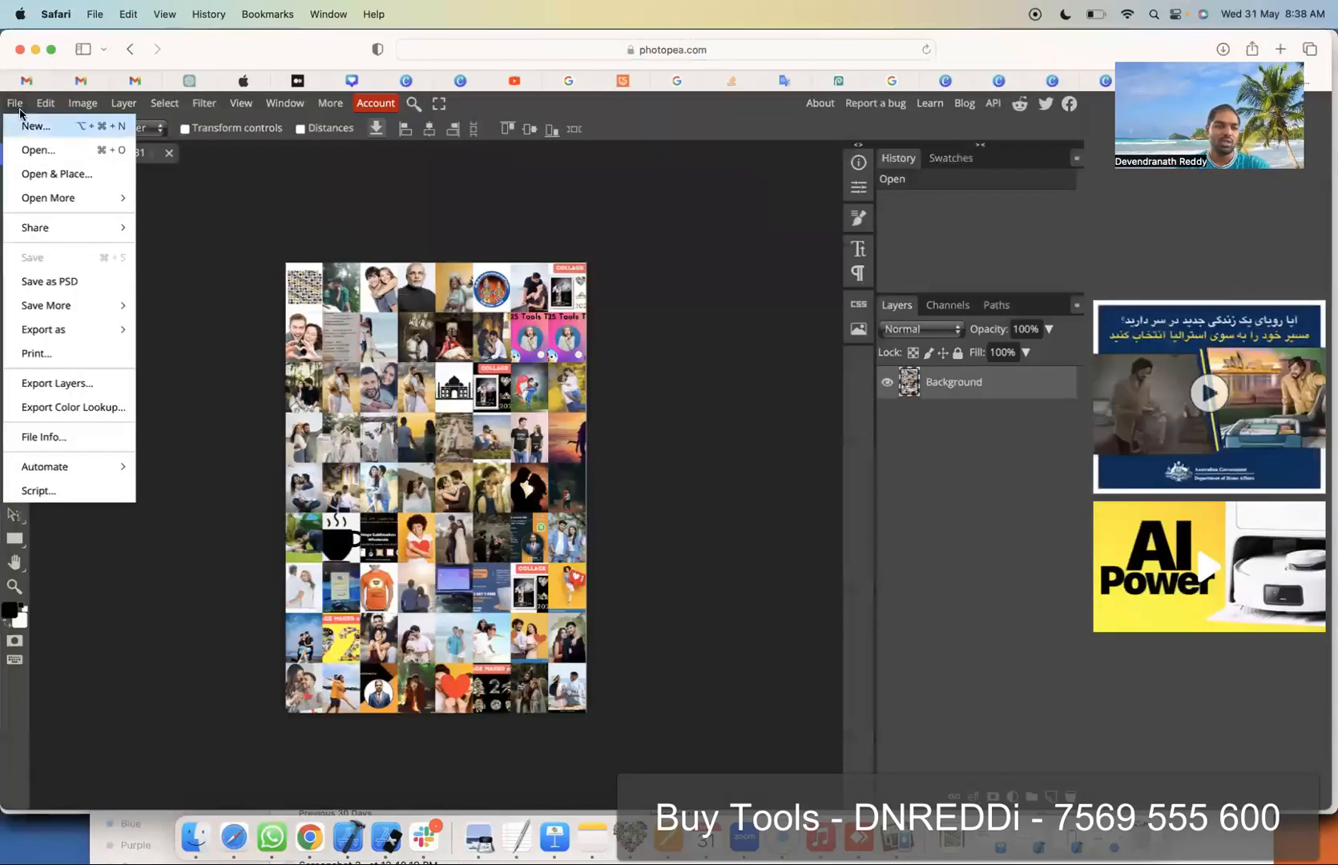
pyautogui.moveTo(45, 105)
pyautogui.click(393, 221)
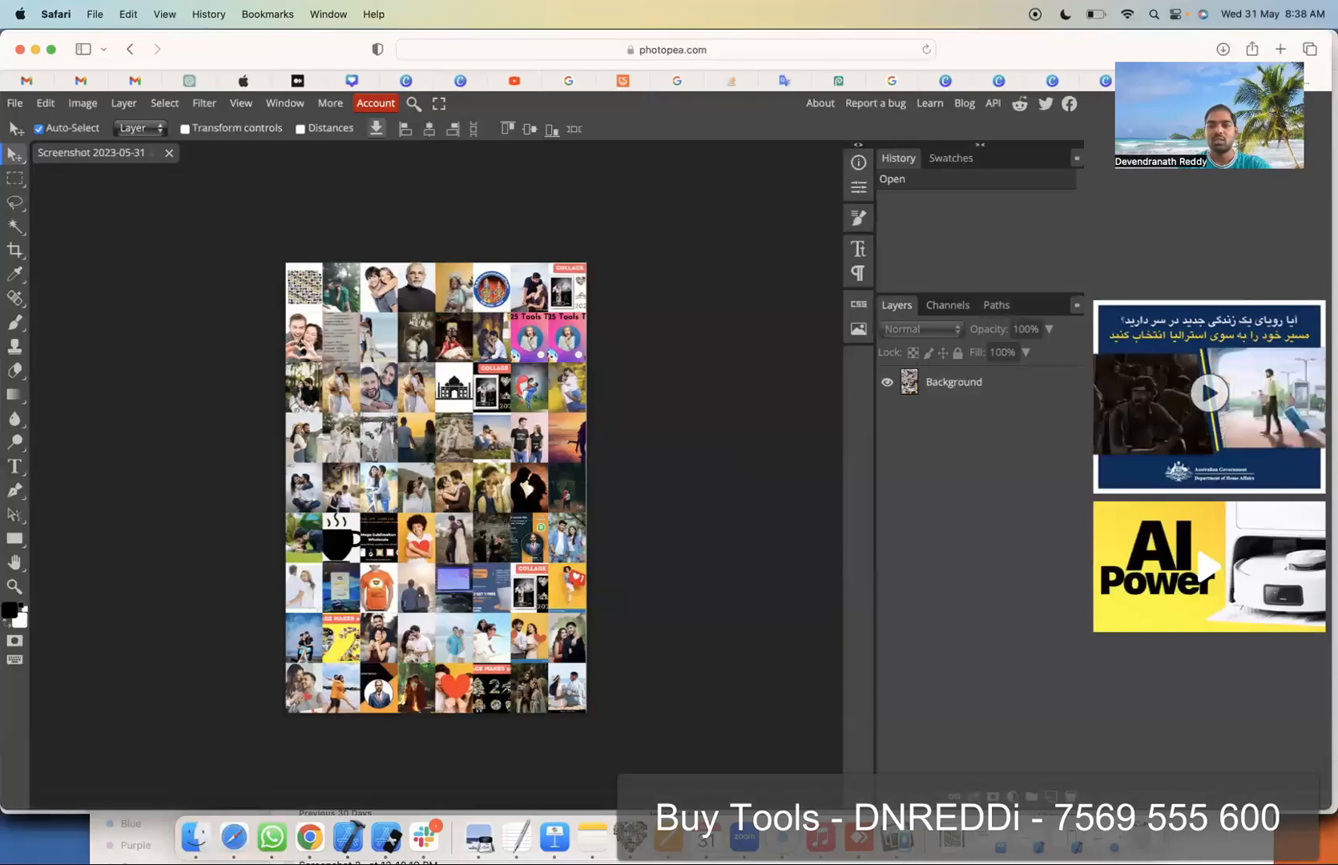
# Step: Look through the open Canva designs and Finder for a portrait to combine with the collage in Photopea
pyautogui.click(1159, 80)
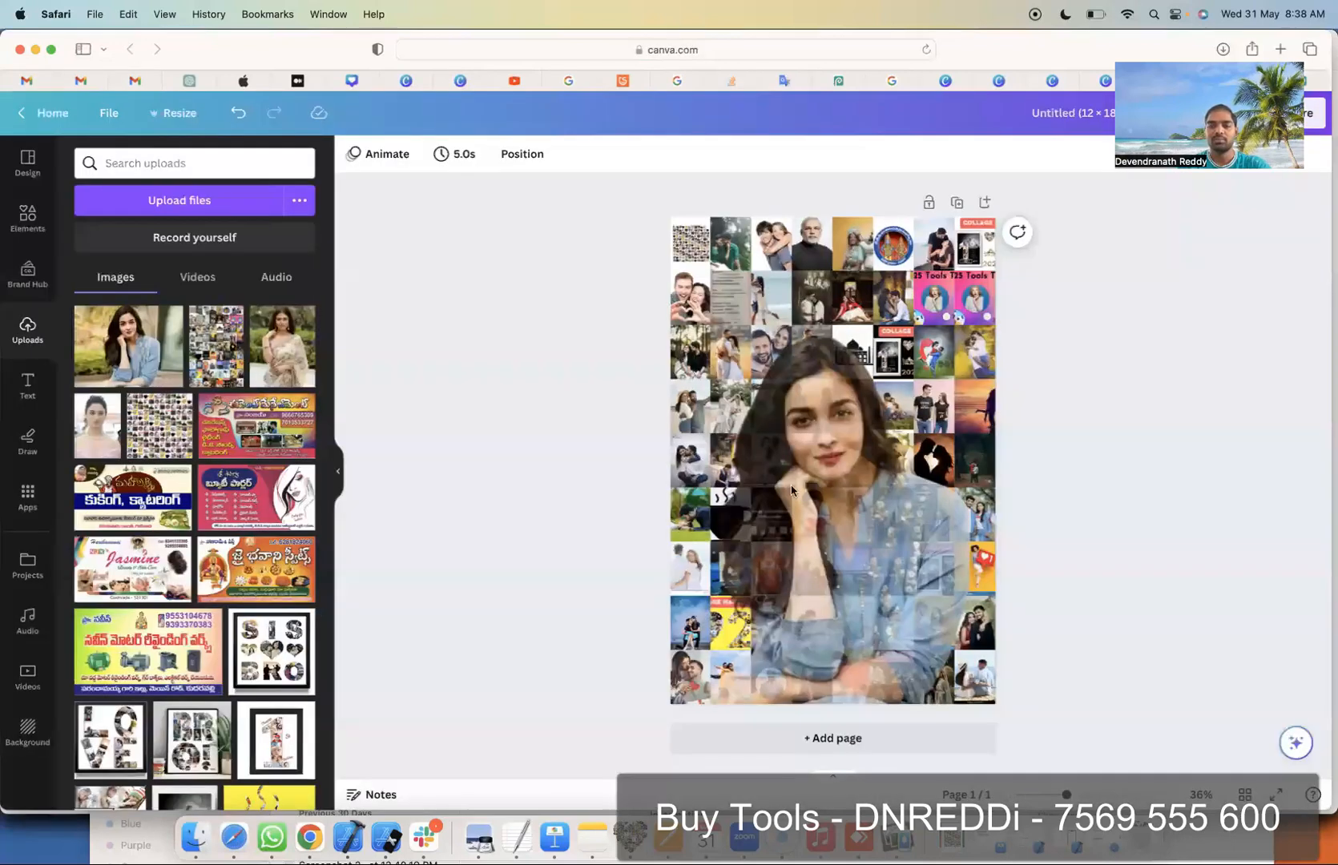
pyautogui.click(811, 591)
pyautogui.click(1160, 81)
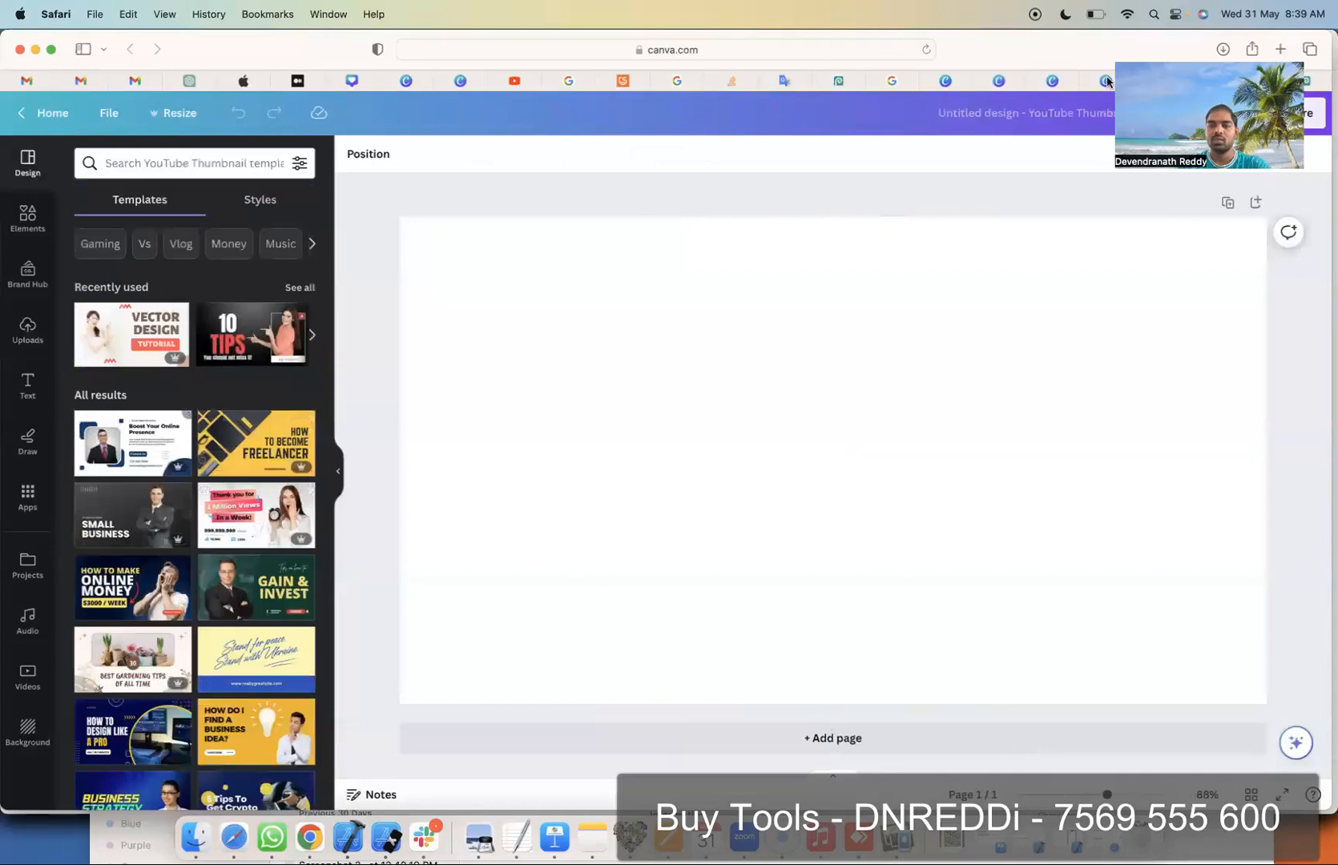
pyautogui.click(1106, 81)
pyautogui.click(1306, 80)
pyautogui.press('super+c')
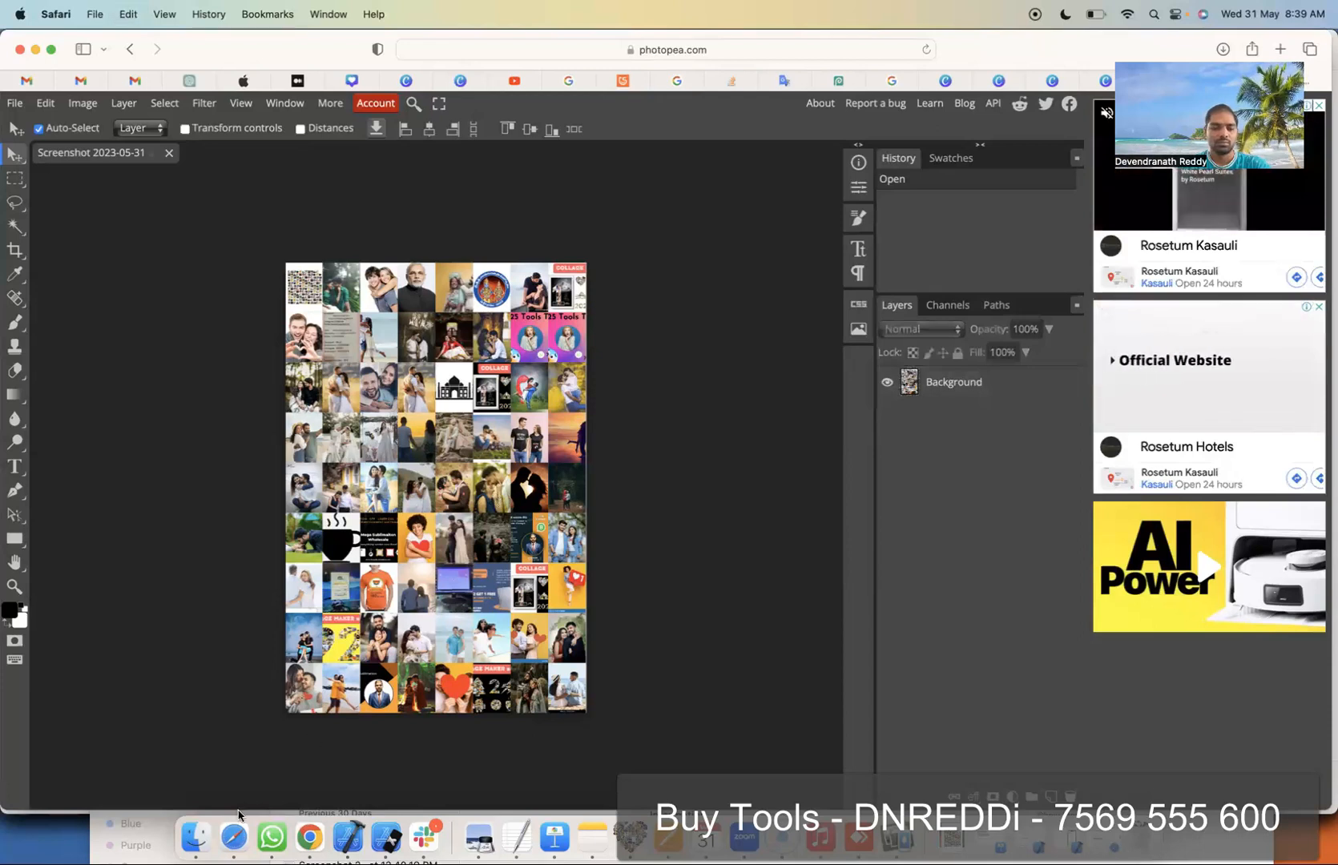
pyautogui.click(196, 837)
pyautogui.click(155, 283)
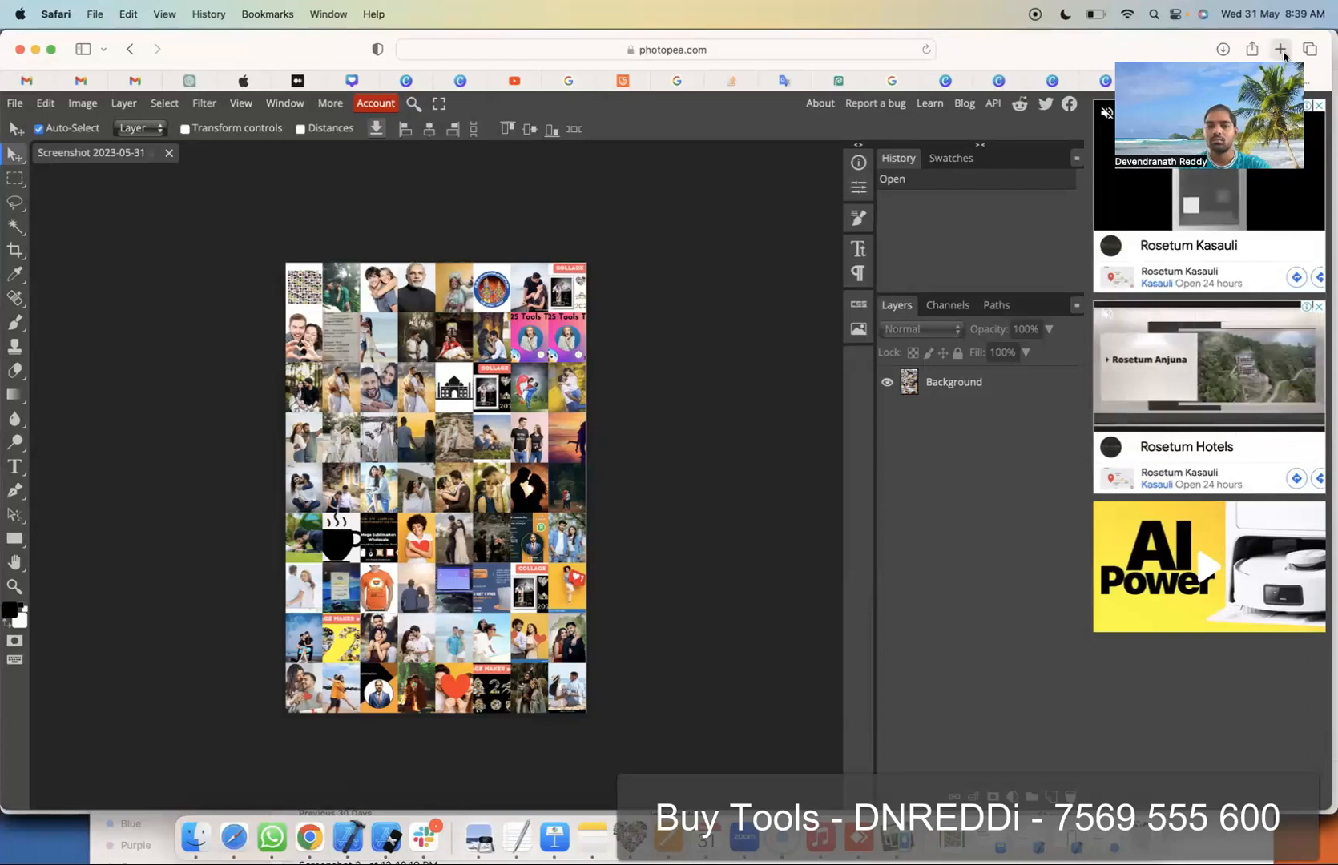
# Step: Open images.google.com in a new browser tab
pyautogui.press('super+n')
pyautogui.write('g')
pyautogui.press('BackSpace')
pyautogui.press('BackSpace')
pyautogui.write('images.google.com')
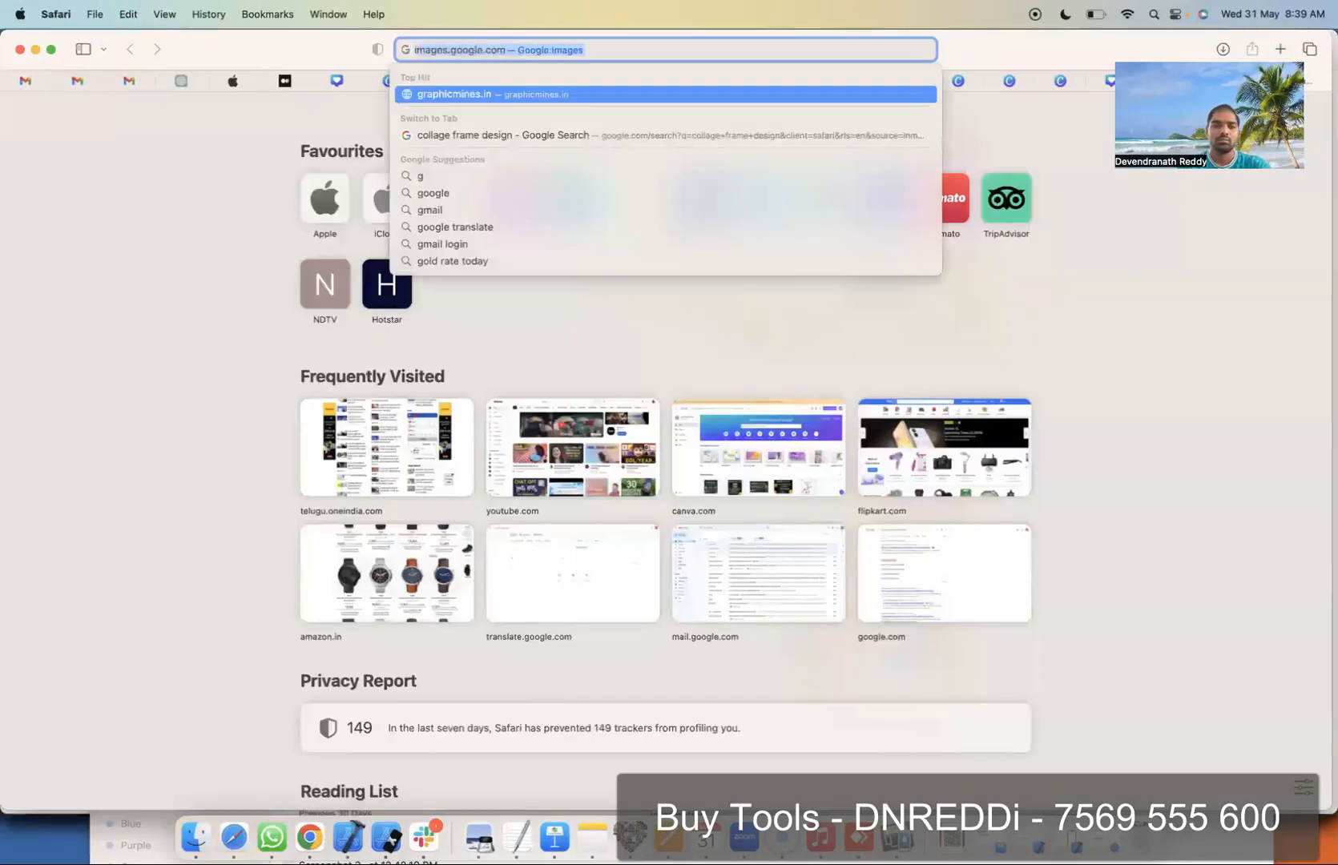
pyautogui.press('Return')
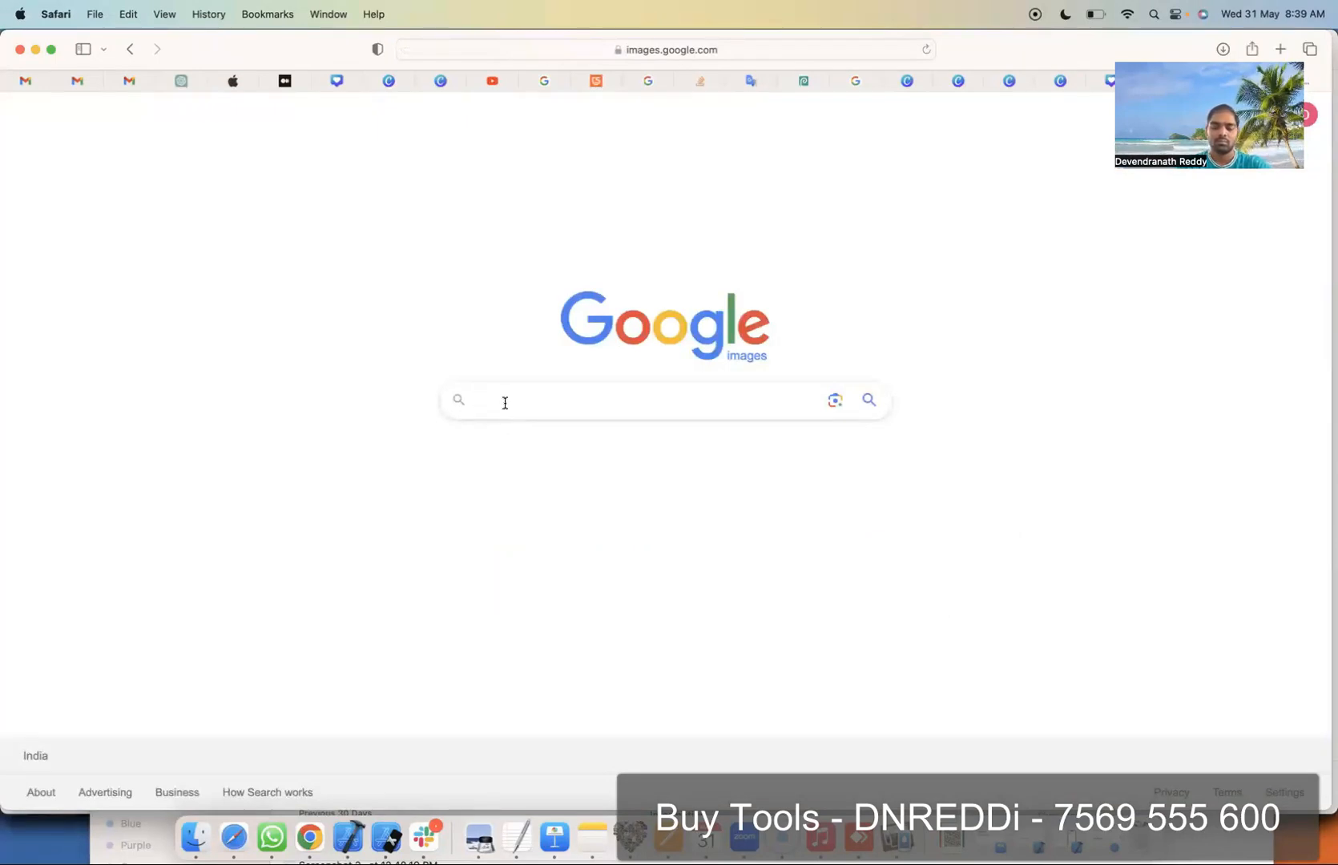
# Step: Search Google Images for "pooja hegde" and browse the portraits
pyautogui.write('pooja hegde')
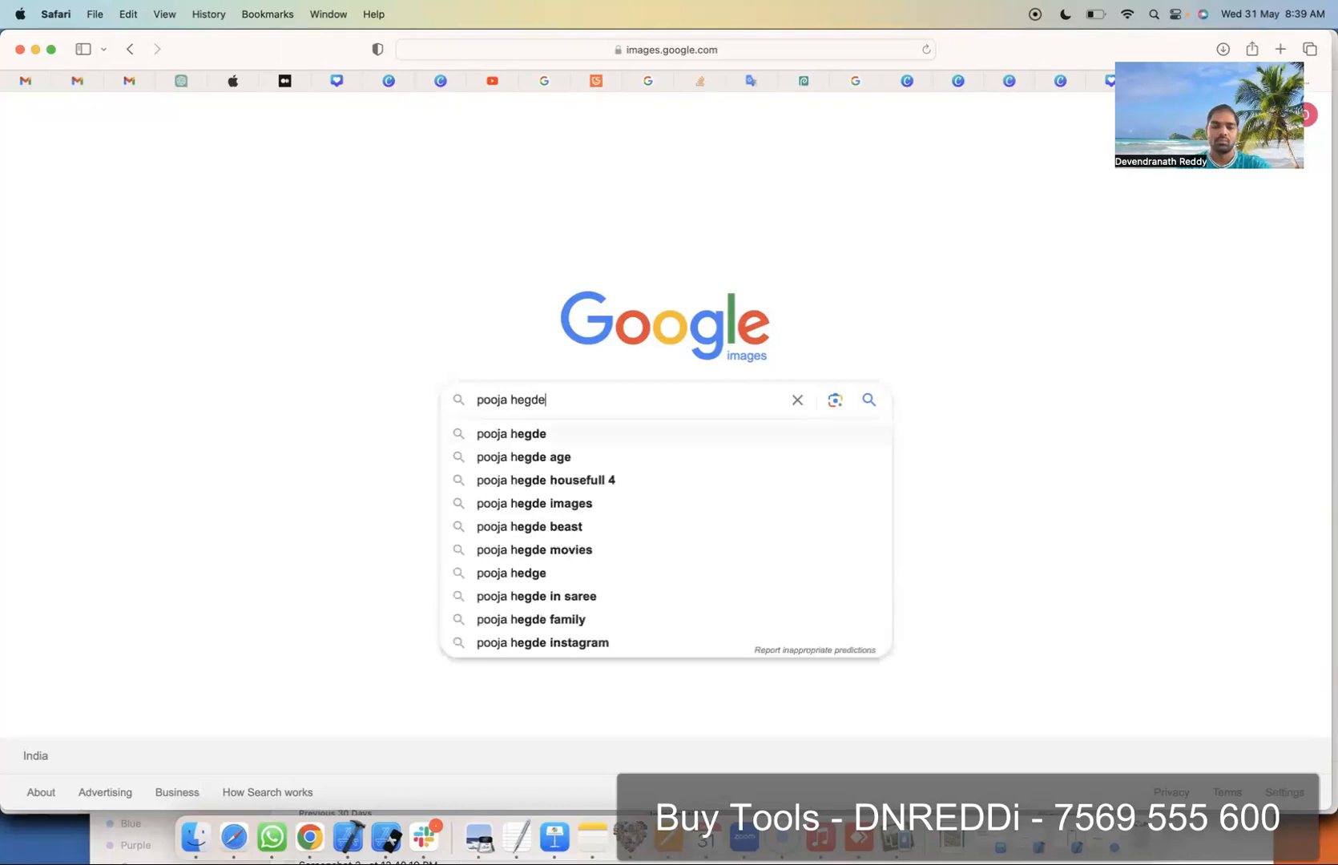
pyautogui.press('Return')
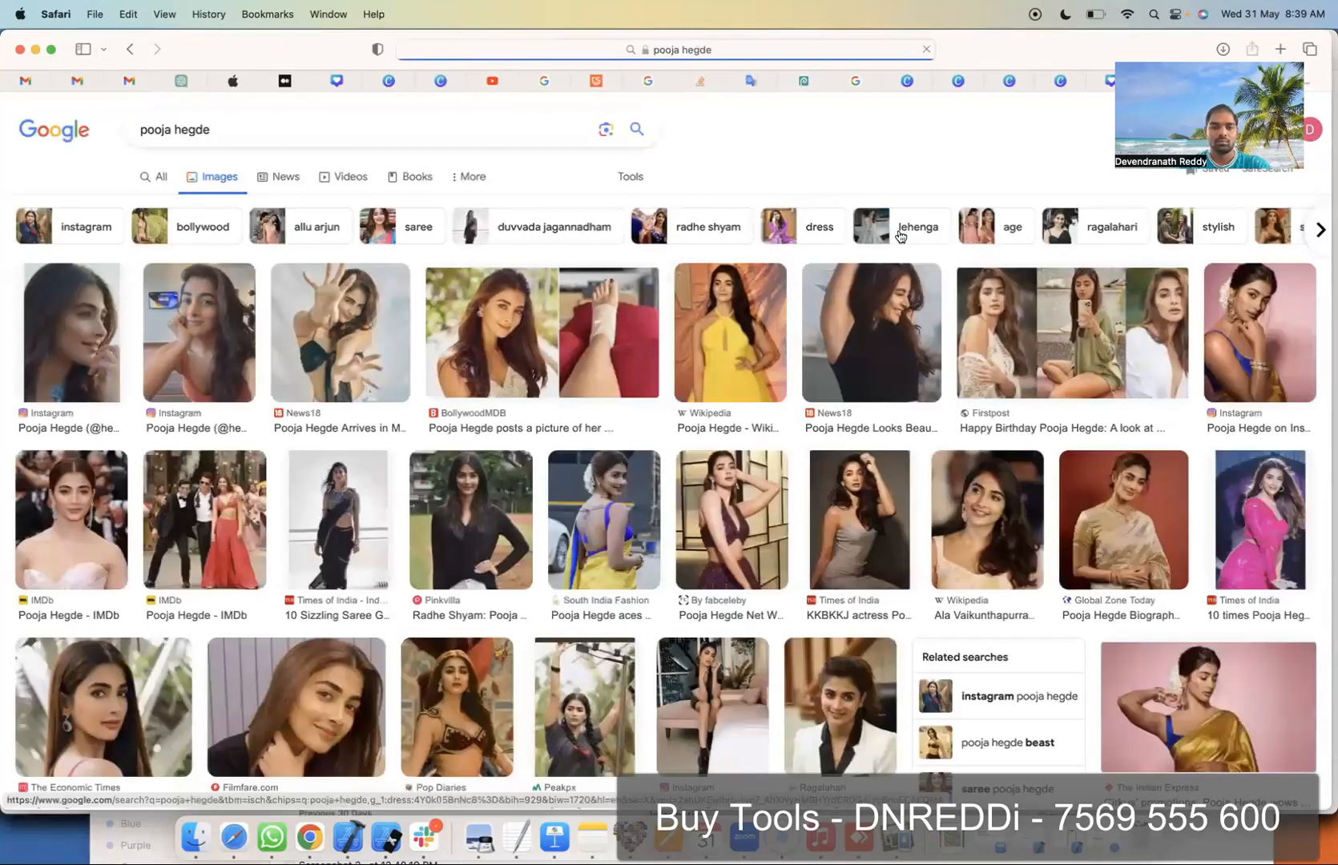
pyautogui.scroll(-1, 744, 296)
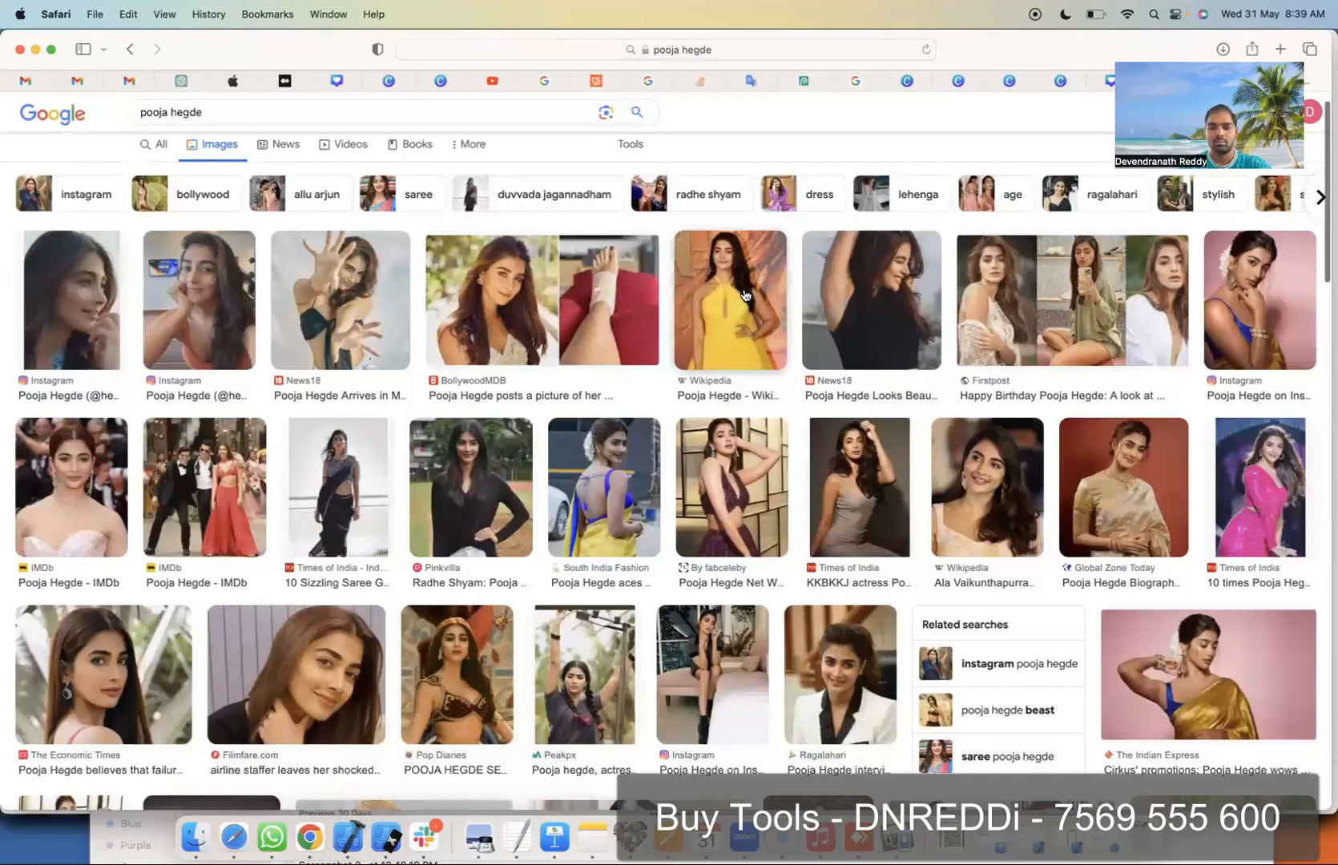
# Step: Browse the image results, open the Wikipedia portrait from the Ala Vaikunthapurramuloo reunion, and copy the image
pyautogui.scroll(-1, 744, 295)
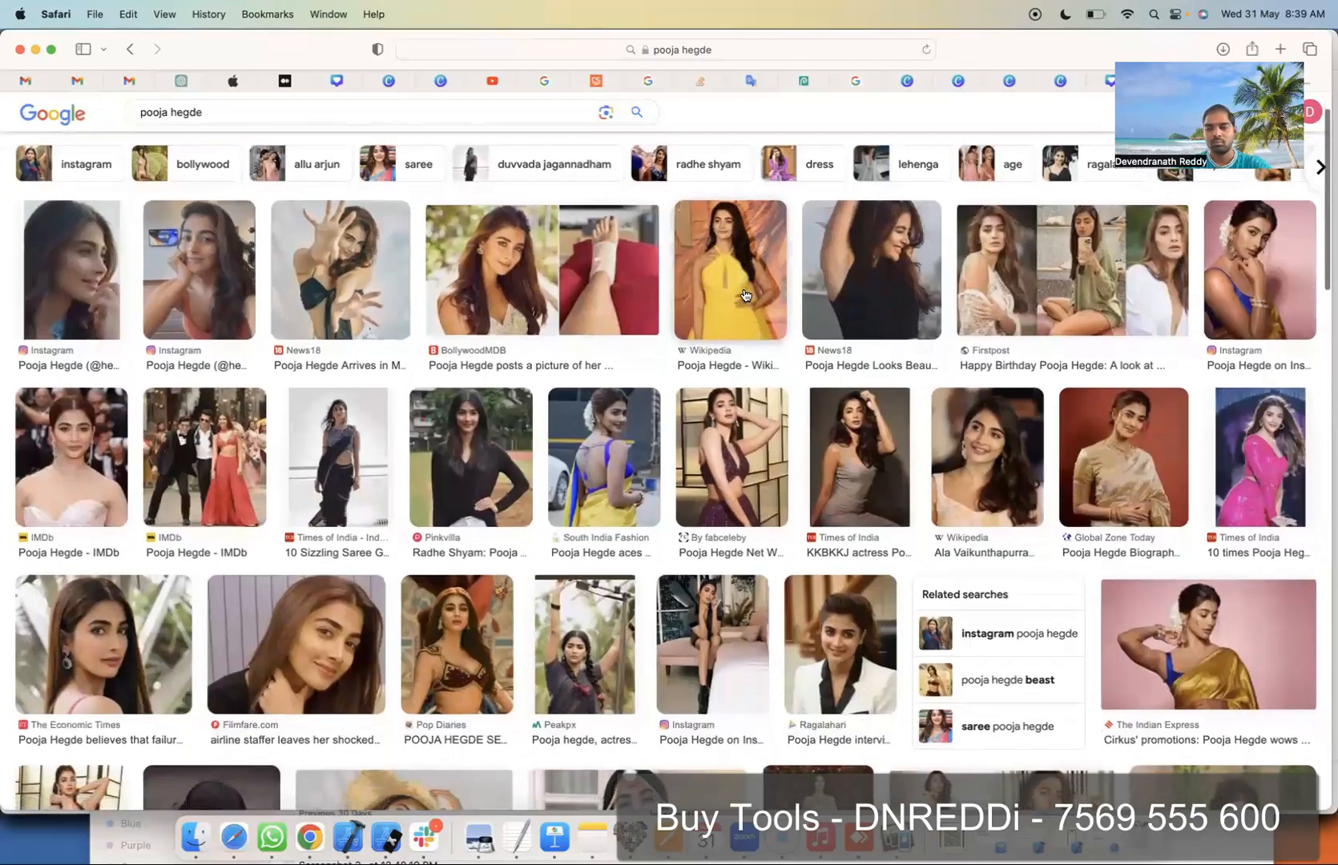
pyautogui.scroll(-1, 745, 296)
pyautogui.scroll(-1, 744, 295)
pyautogui.scroll(3, 744, 296)
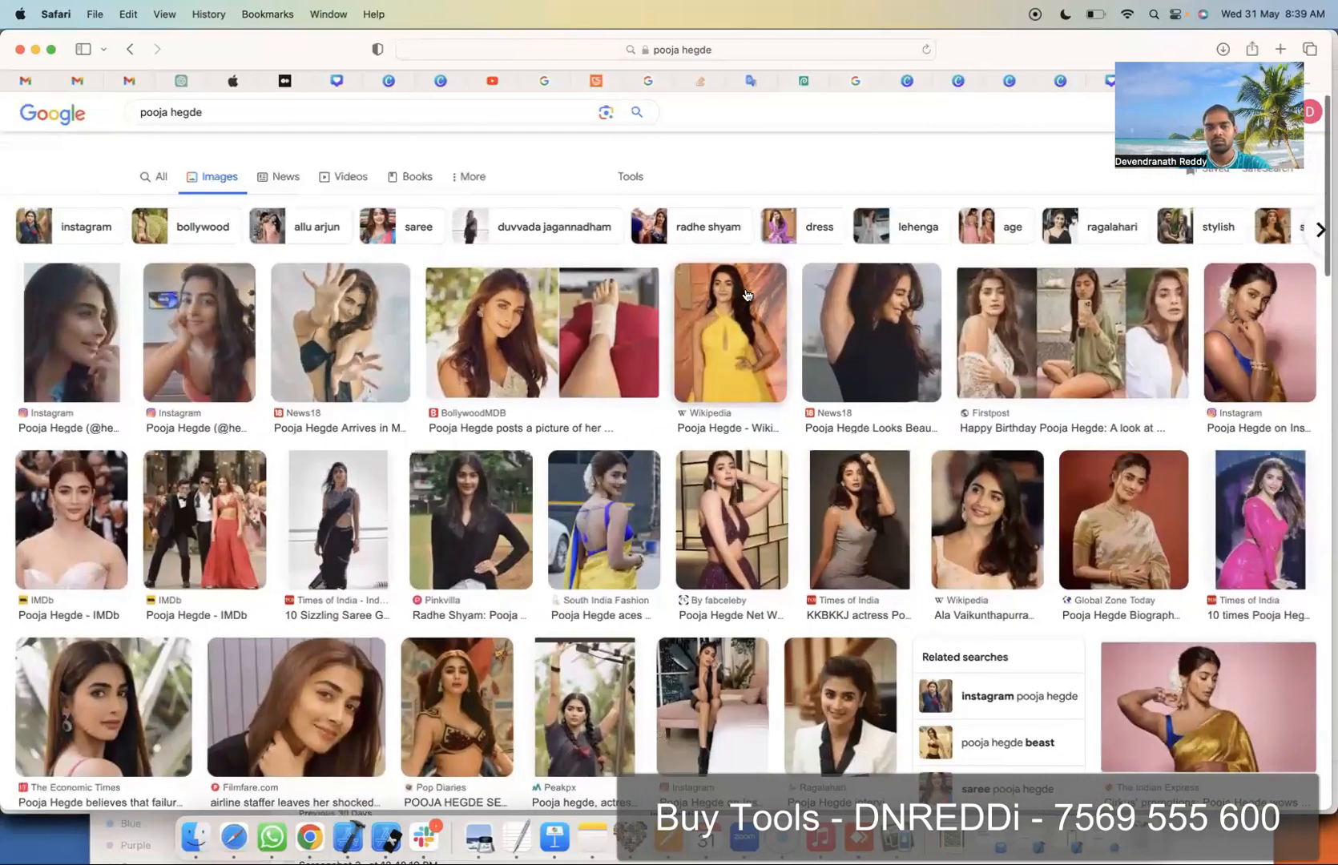
pyautogui.scroll(-5, 794, 304)
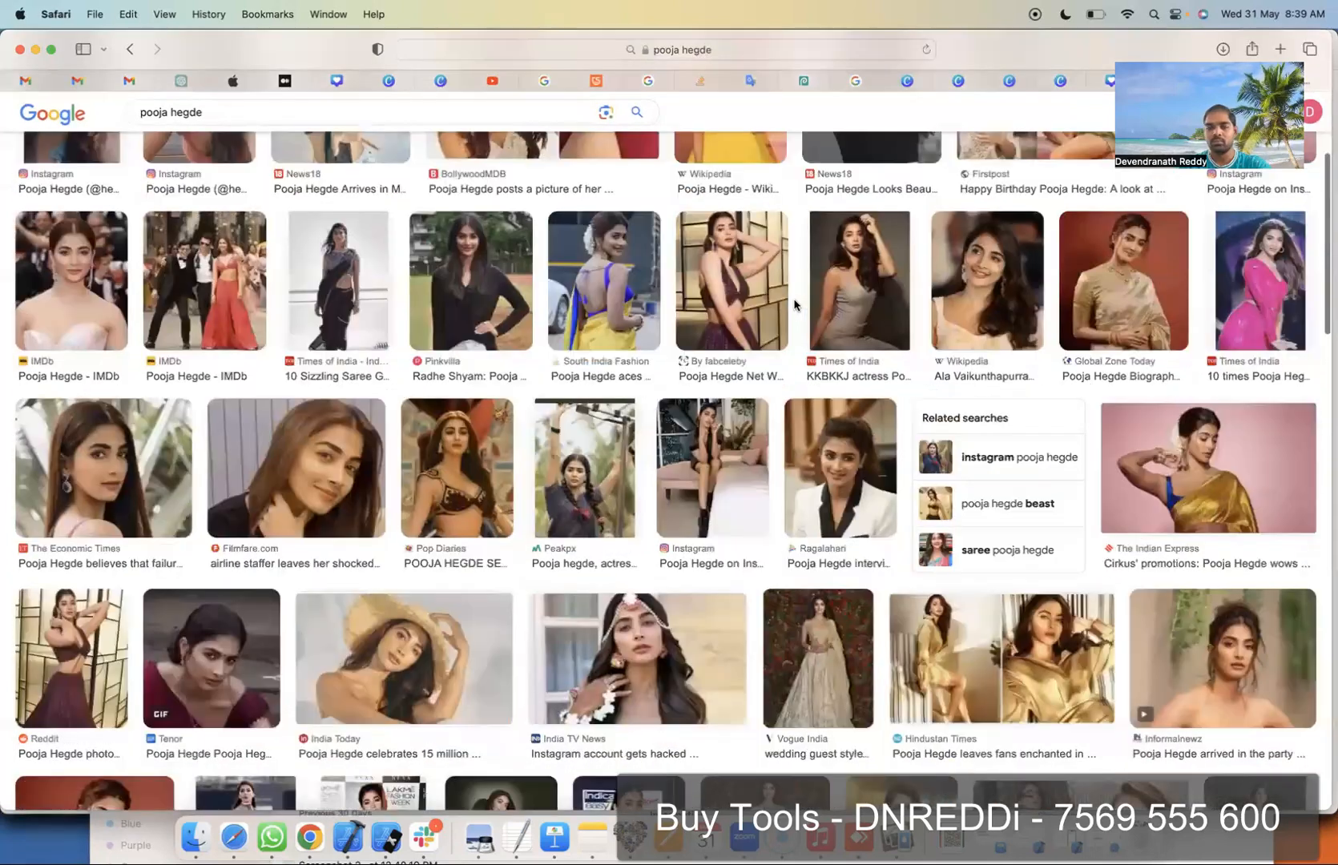
pyautogui.scroll(-4, 795, 306)
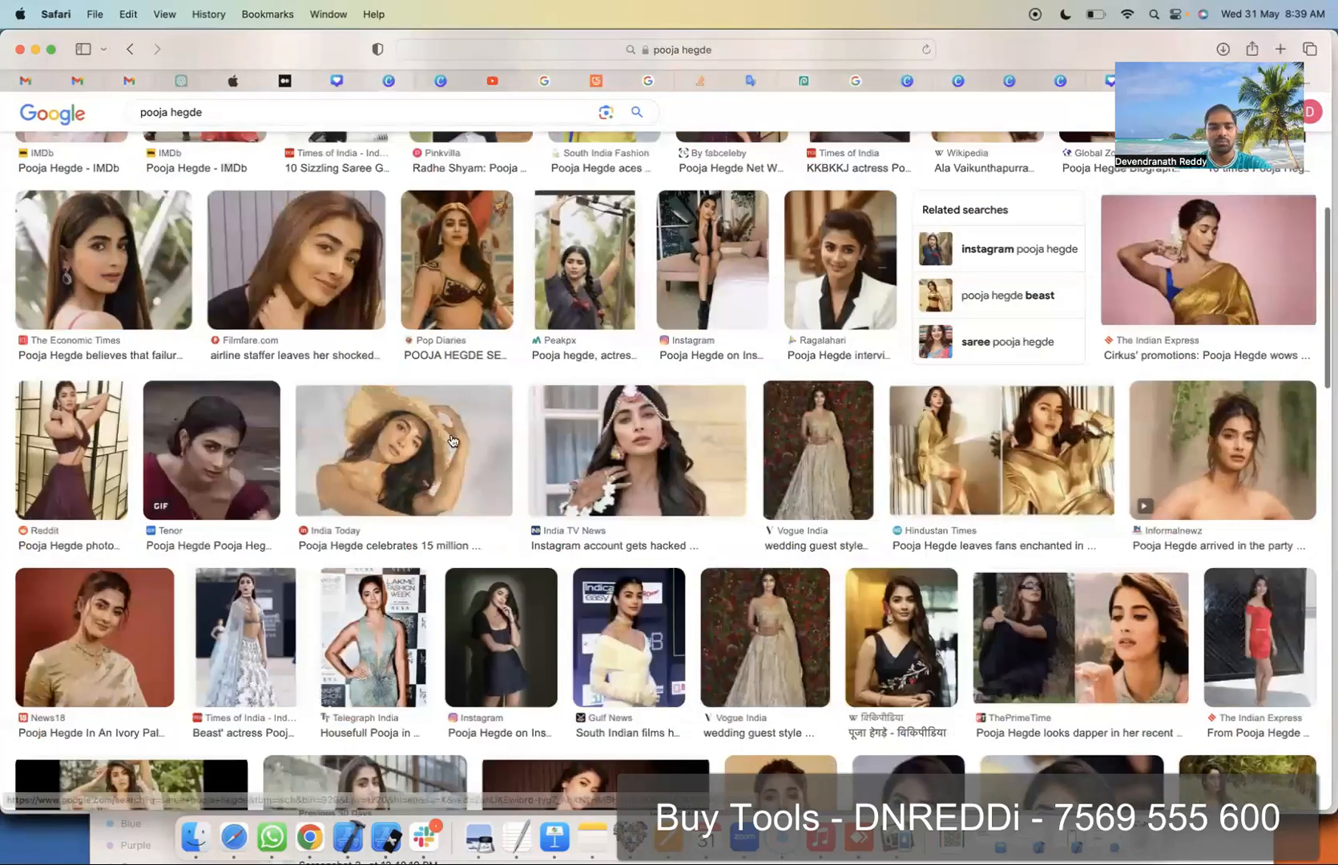
pyautogui.scroll(9, 866, 379)
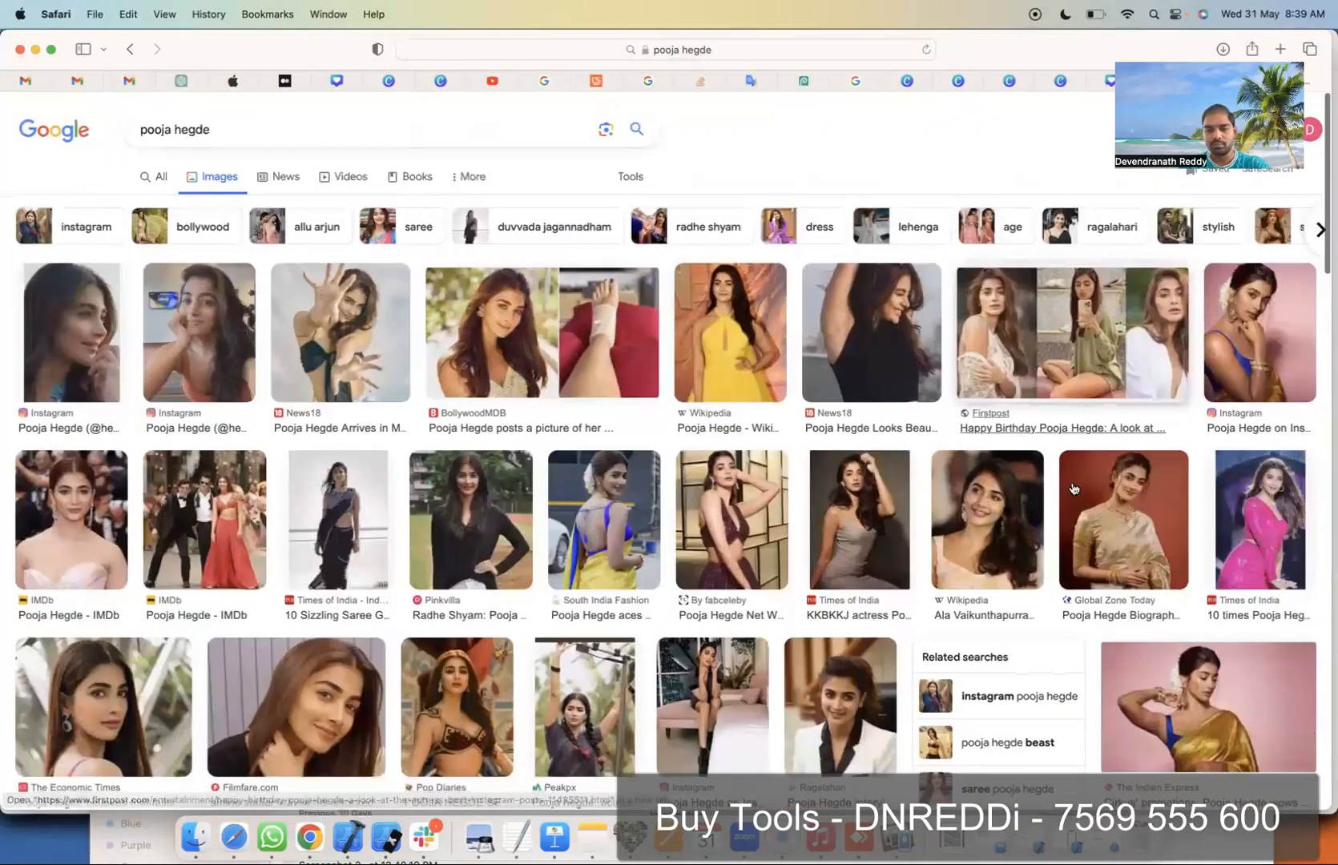
pyautogui.click(1011, 513)
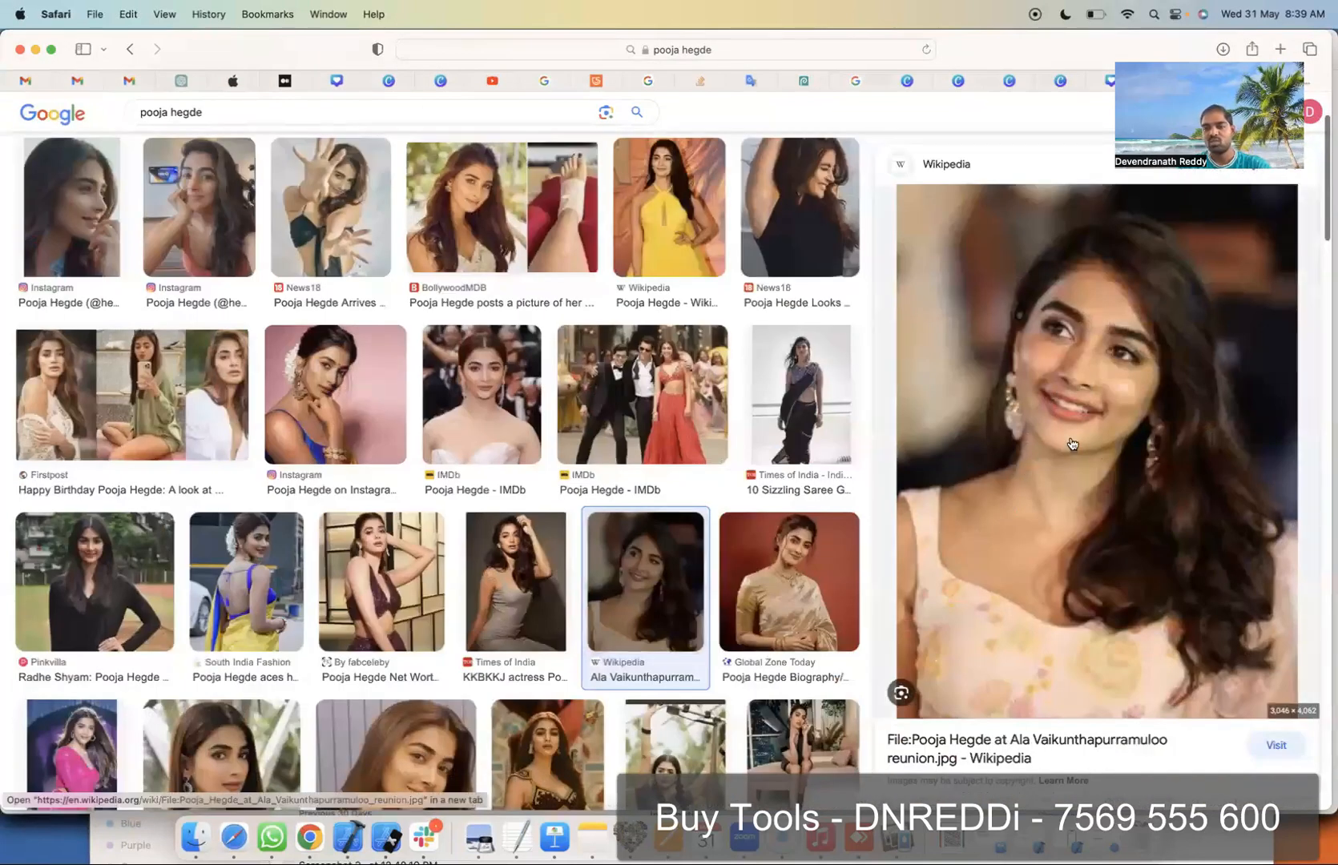
pyautogui.rightClick(1063, 747)
pyautogui.click(1063, 747)
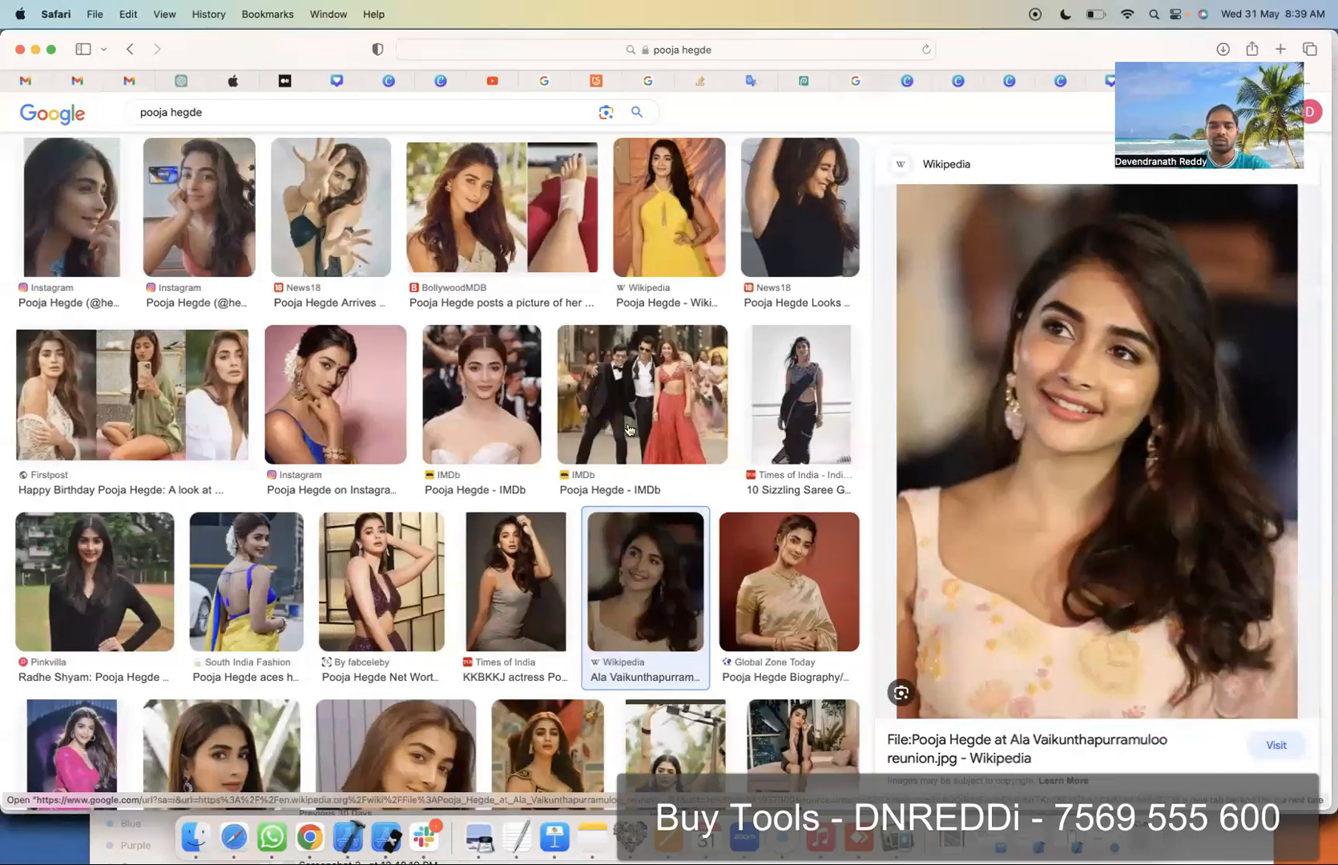
# Step: Return to the collage document in Photopea, paste the copied portrait as a layer above the collage, and shift it slightly
pyautogui.press('super+Tab')
pyautogui.press('super+Tab')
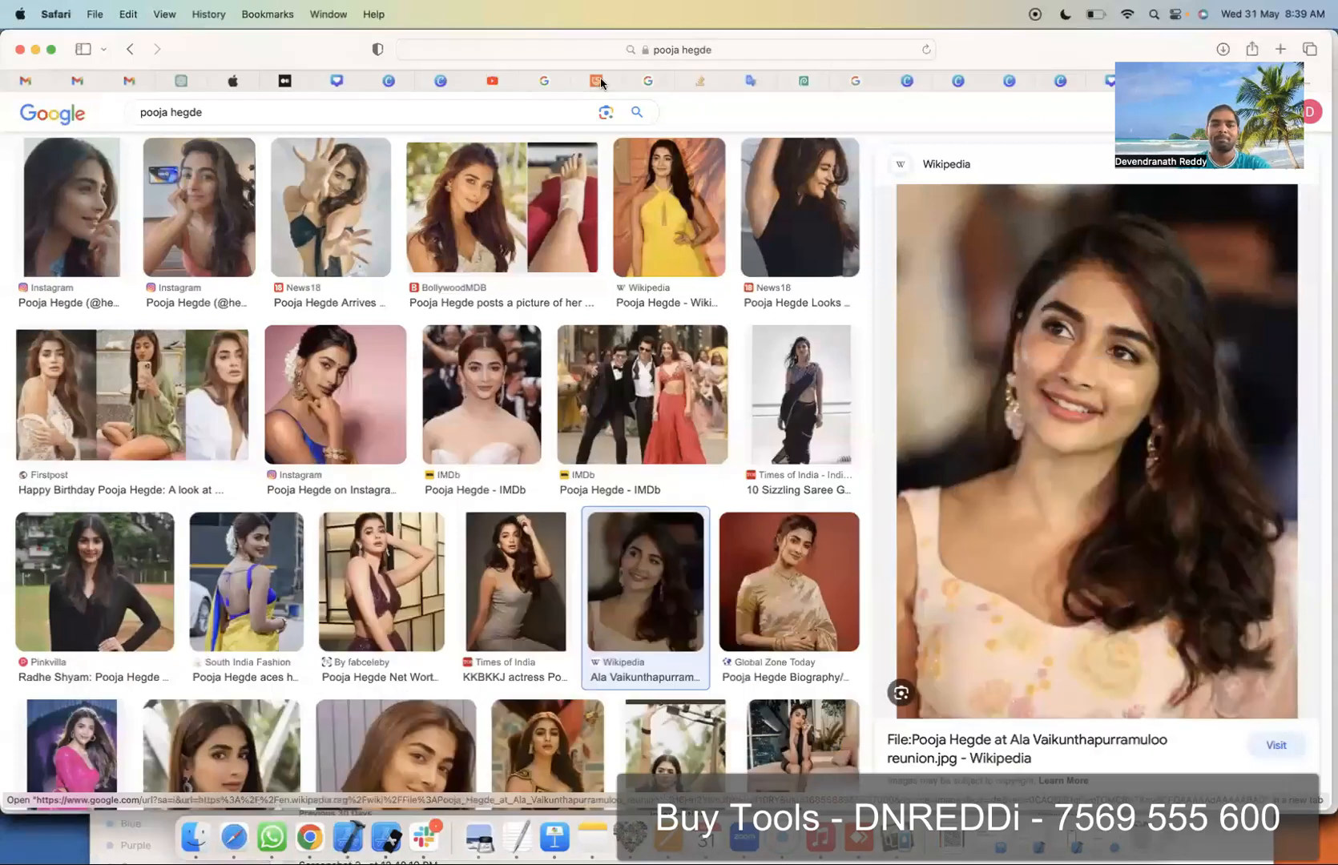
pyautogui.hotkey('ctrl', 'shift', 'Tab')
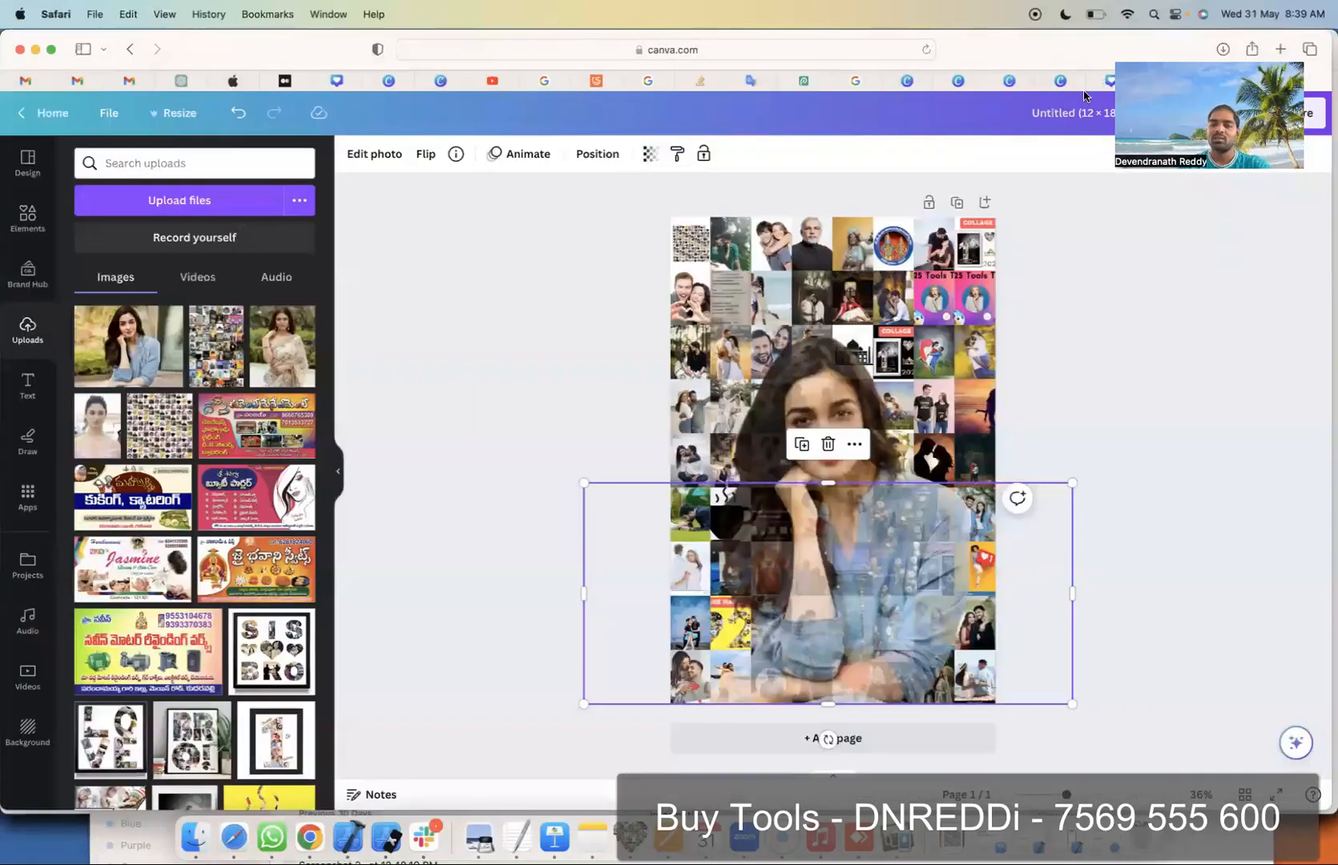
pyautogui.press('Escape')
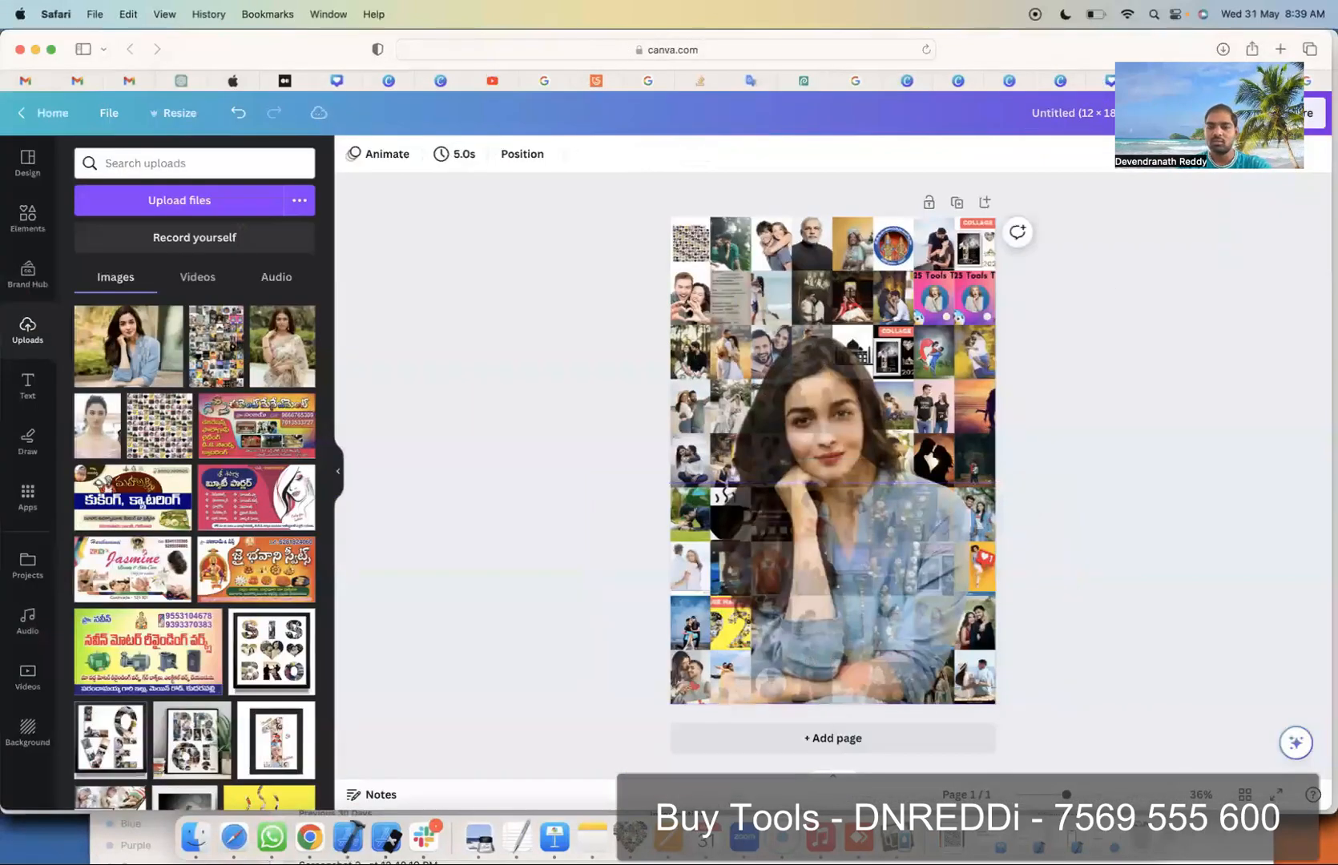
pyautogui.click(1062, 81)
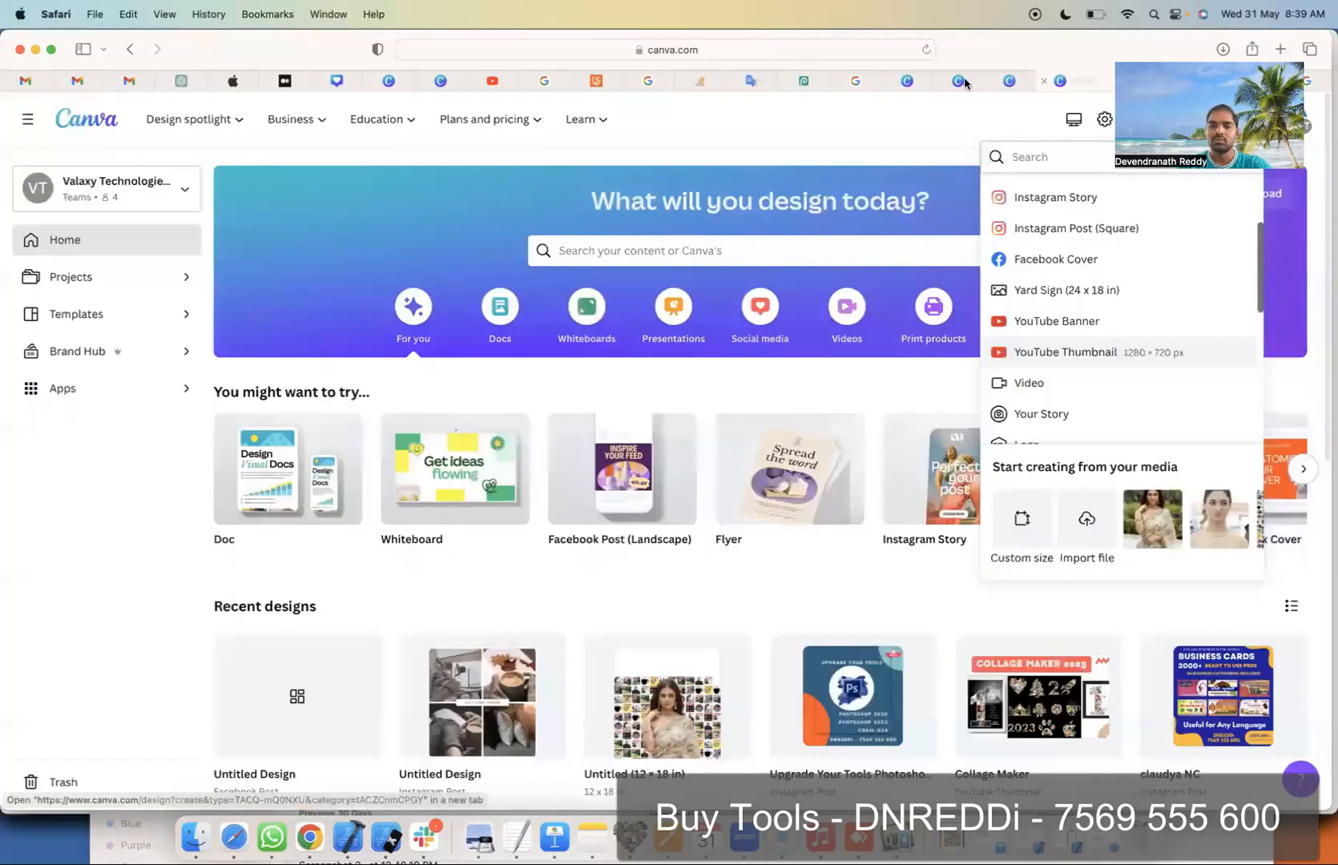
pyautogui.click(806, 80)
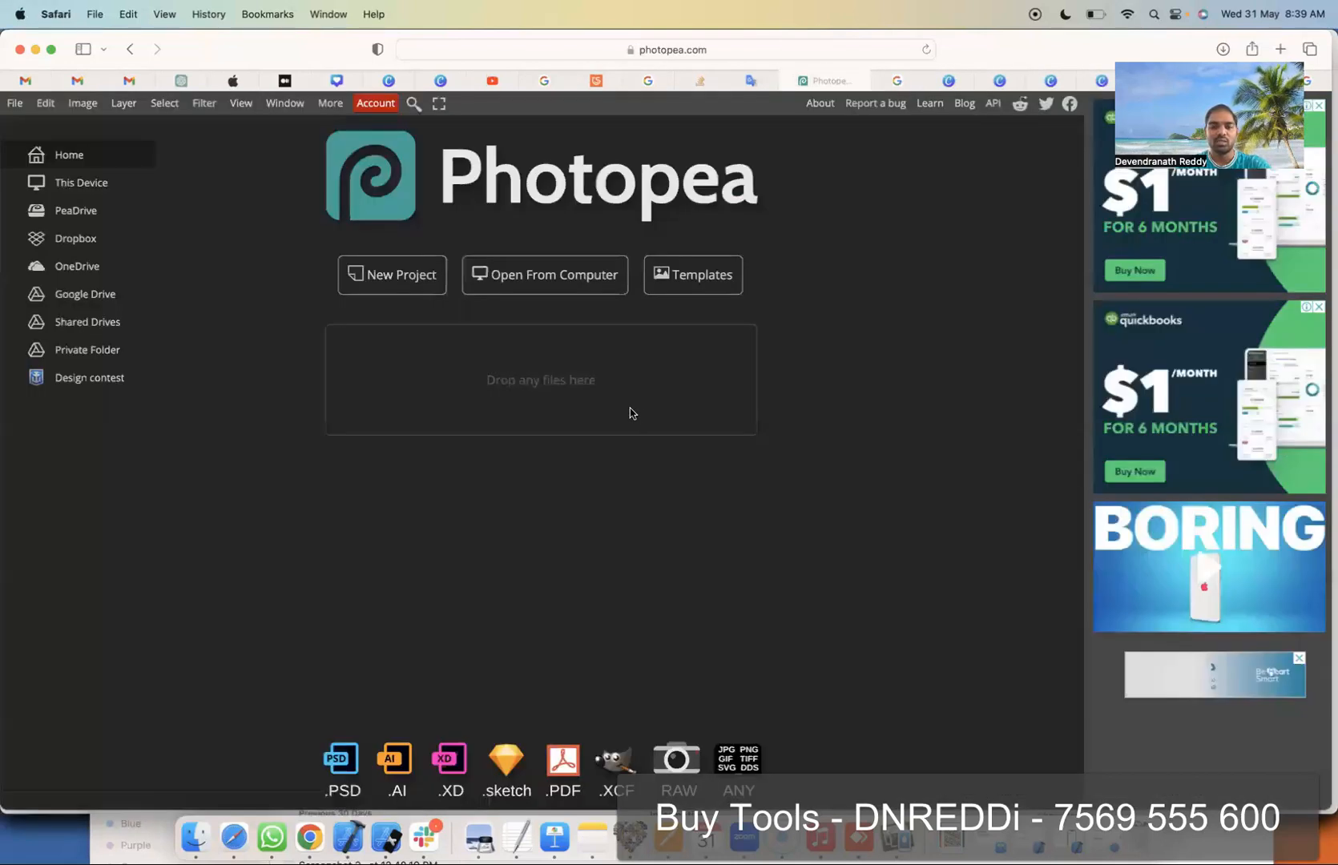
pyautogui.click(896, 81)
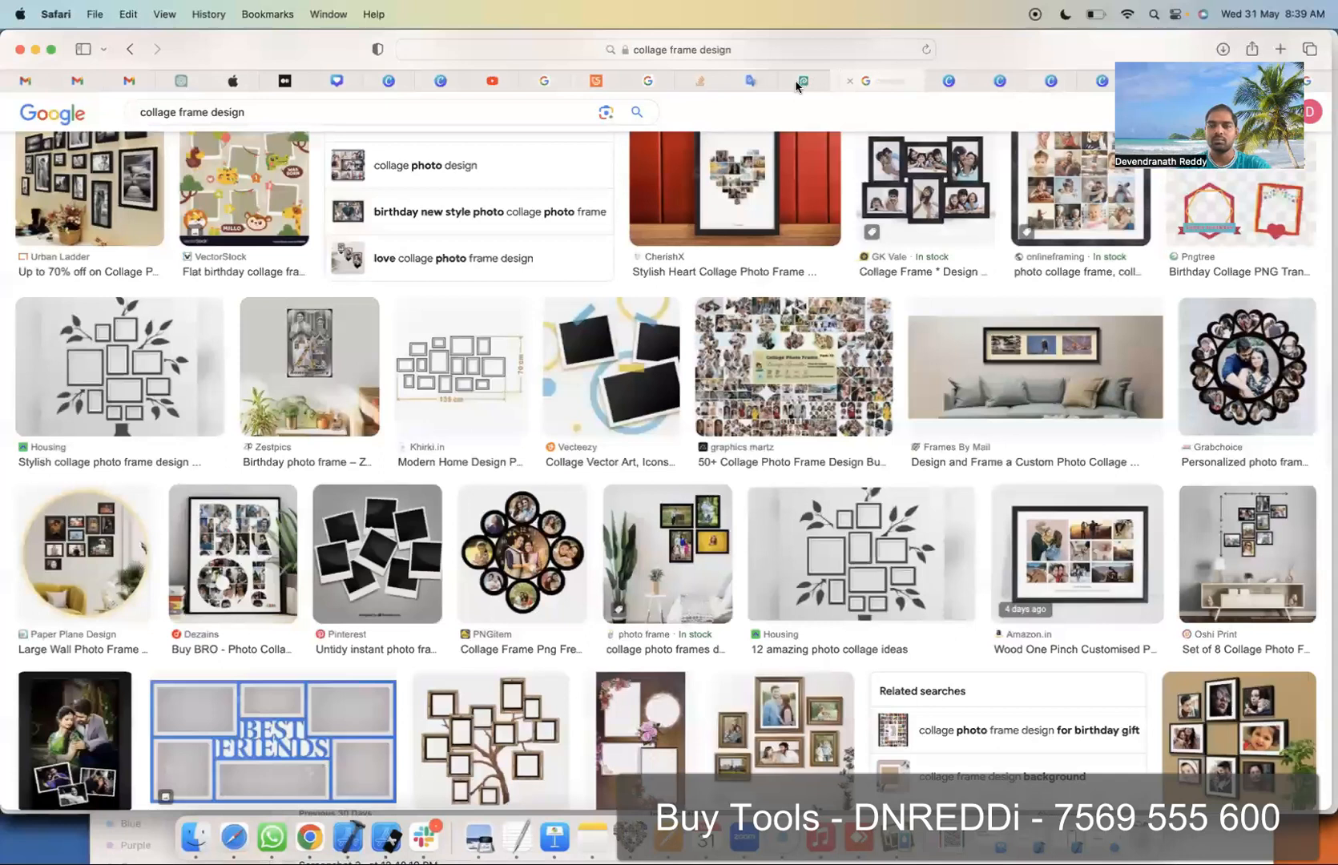
pyautogui.click(804, 80)
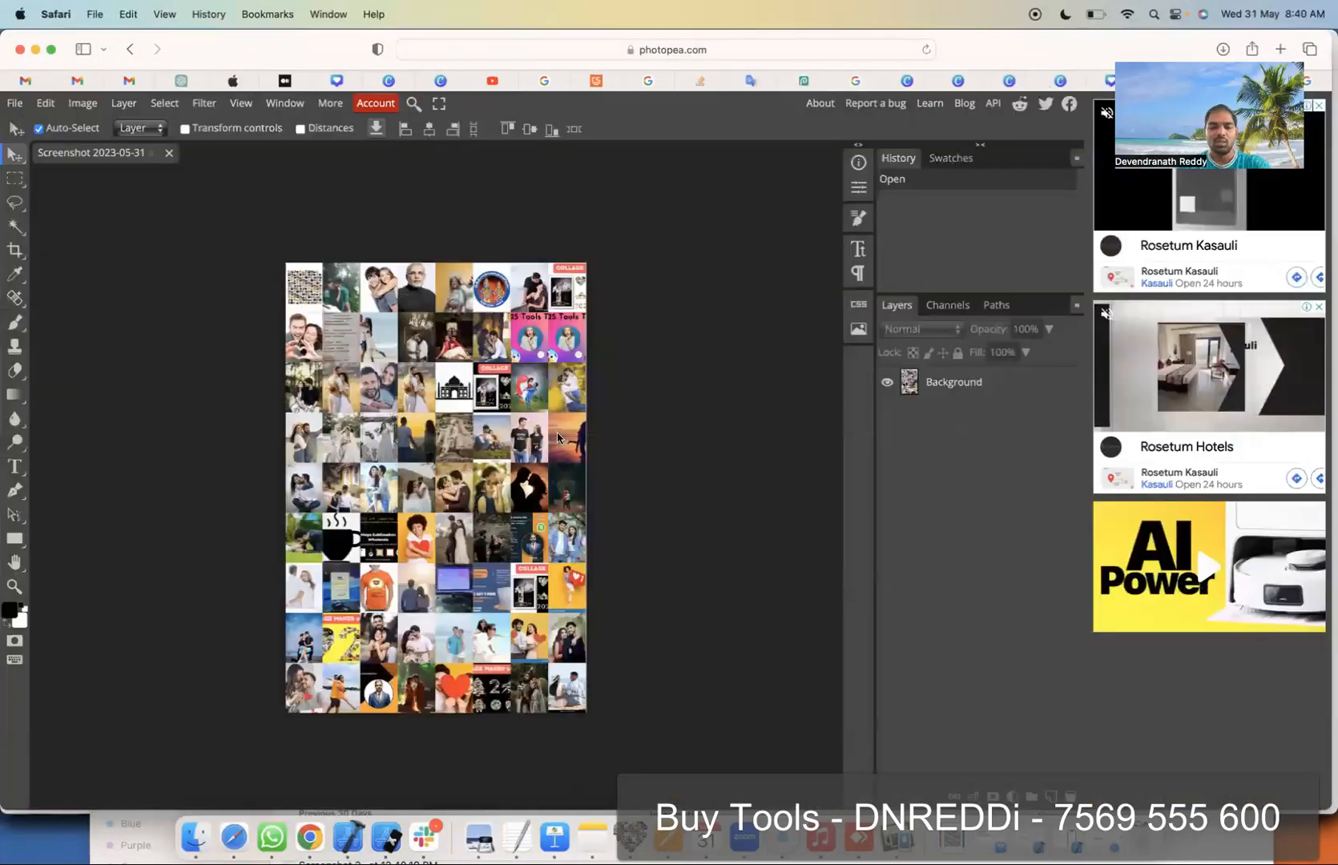
pyautogui.press('super+v')
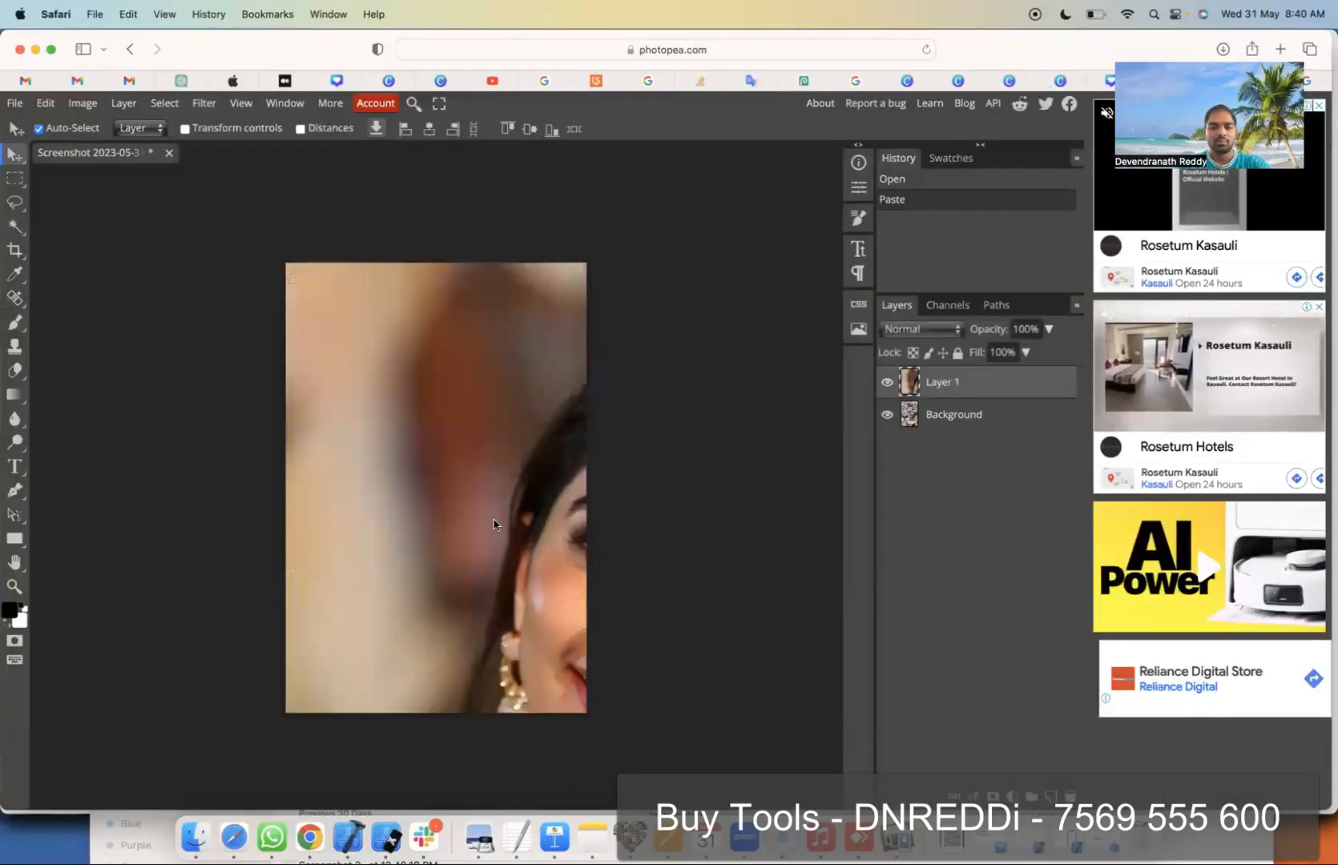
pyautogui.click(427, 477)
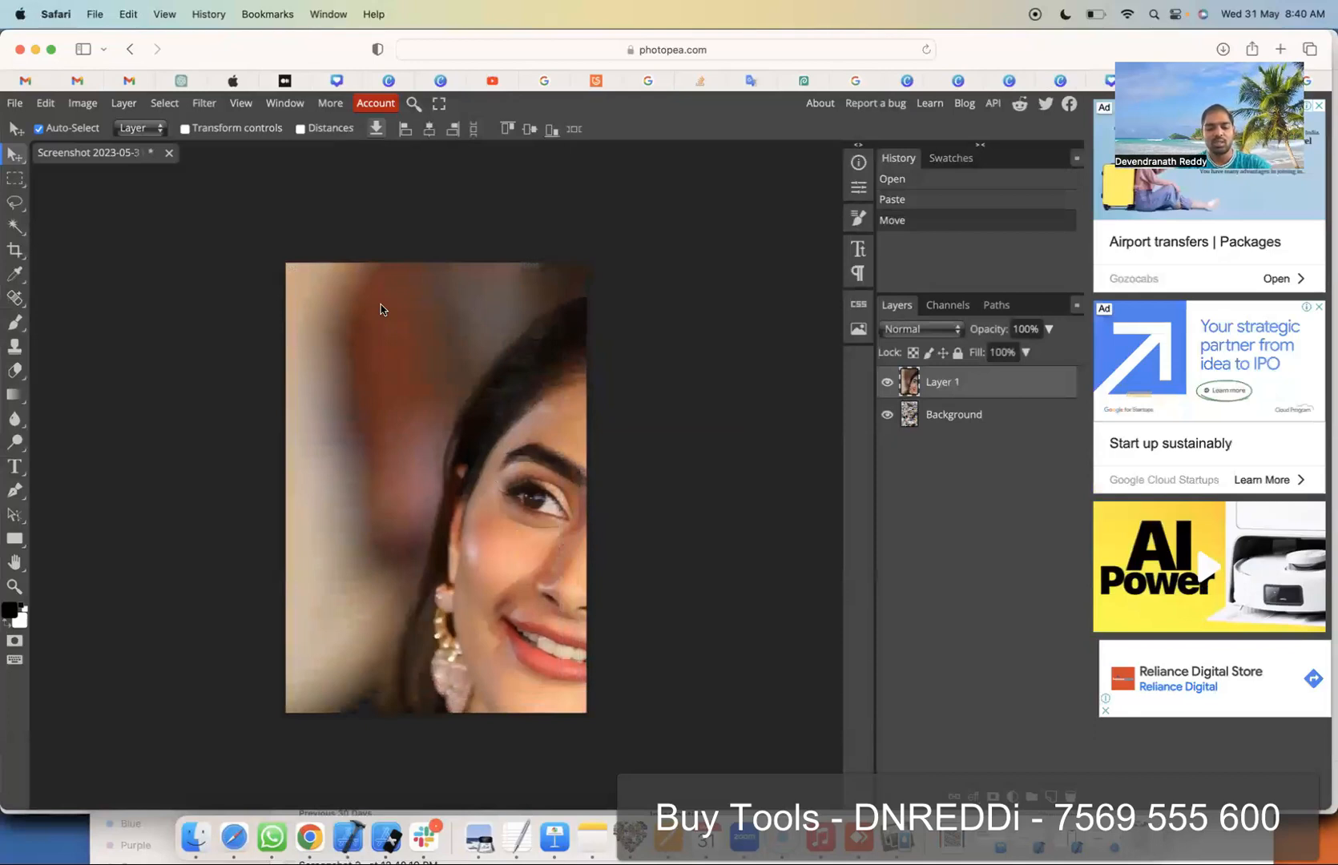
# Step: Duplicate the pasted portrait layer and scale the copy to 31.94% so the whole portrait fits over the collage
pyautogui.press('super+j')
pyautogui.press('super+t')
pyautogui.moveTo(222, 216); pyautogui.dragTo(349, 386)
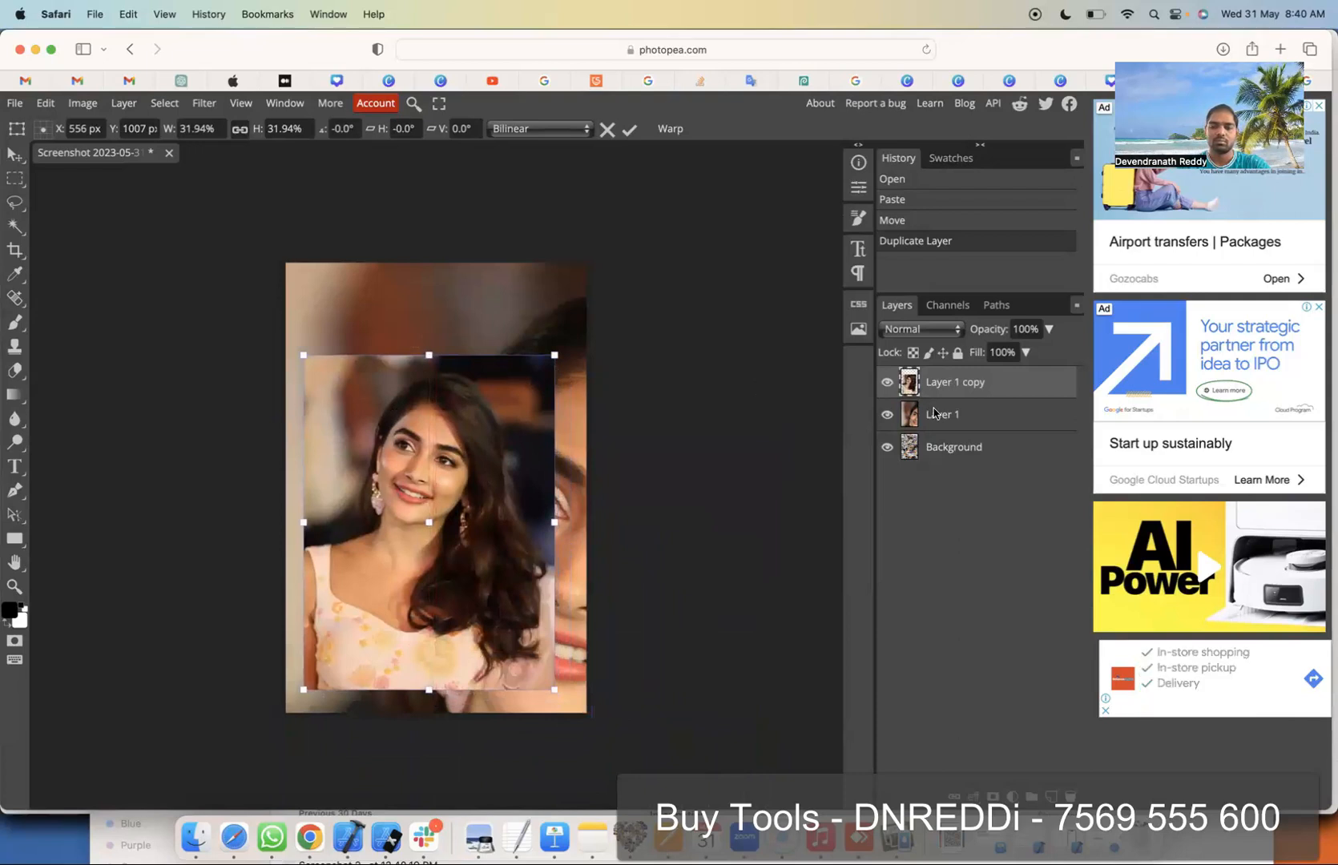
pyautogui.click(756, 455)
# Step: Delete the original oversized portrait, Layer 1, from beneath its scaled copy
pyautogui.click(966, 394)
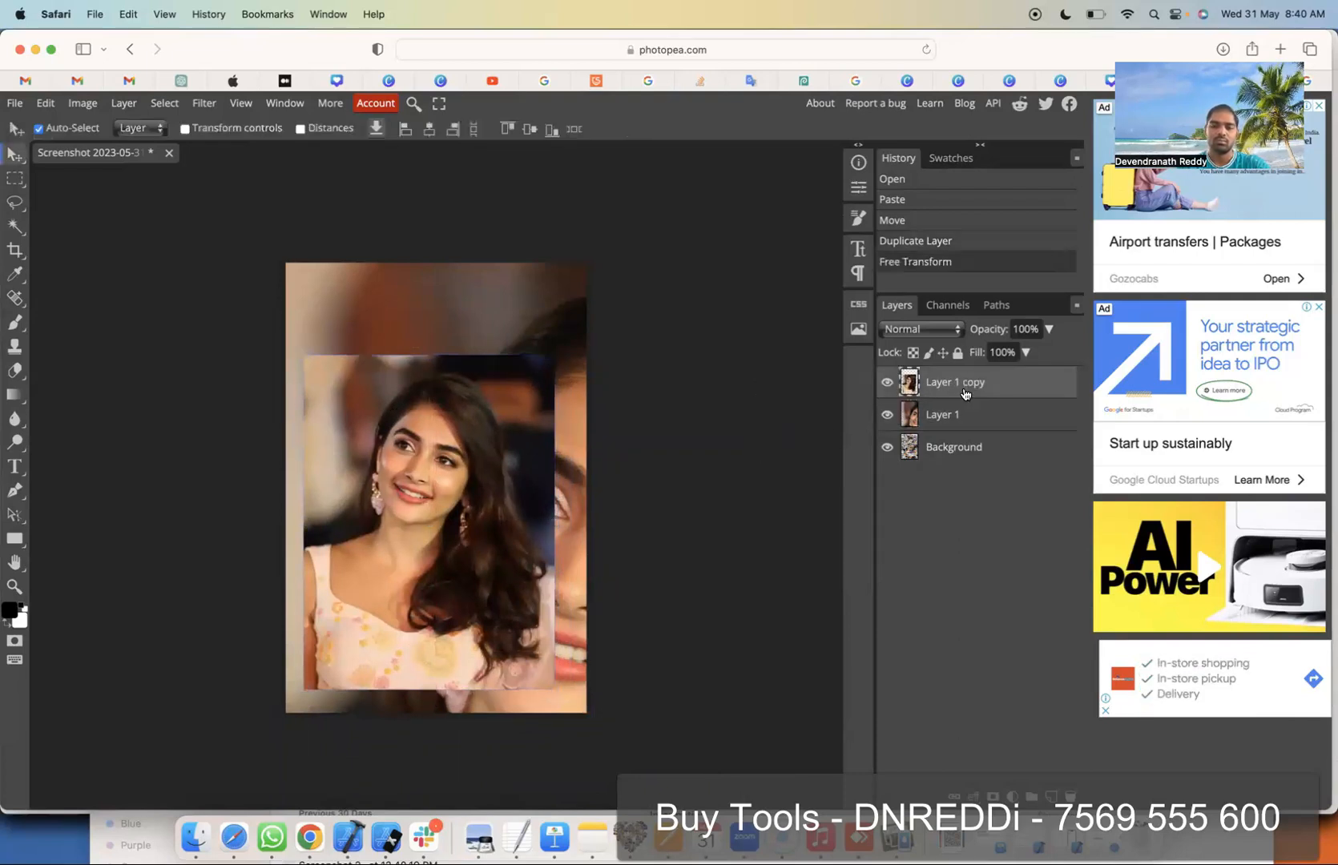
pyautogui.press('Left')
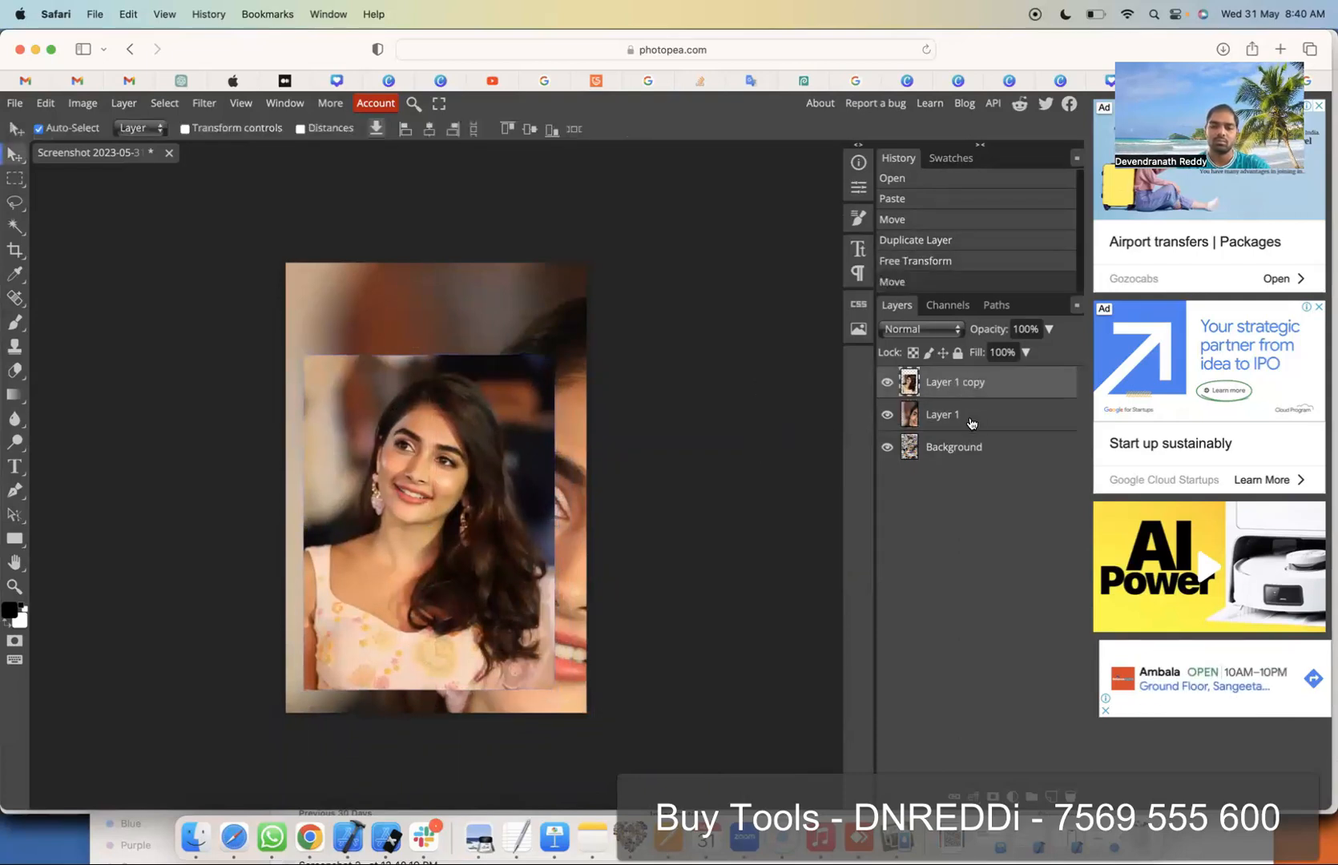
pyautogui.press('Delete')
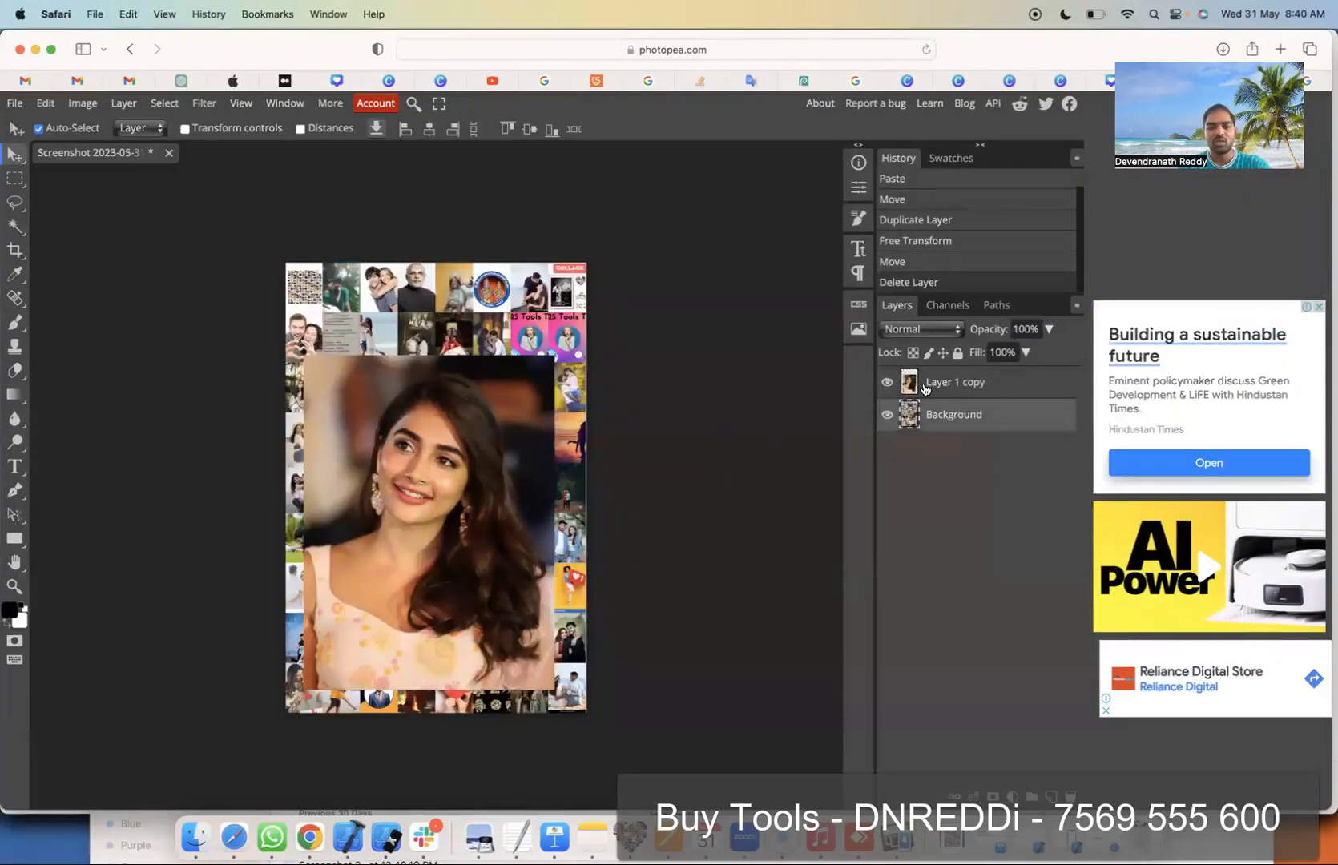
# Step: Set the opacity of the scaled portrait layer, Layer 1 copy, to 76%
pyautogui.moveTo(991, 330)
pyautogui.mouseDown()
pyautogui.moveTo(932, 341)
pyautogui.moveTo(995, 343)
pyautogui.mouseUp()
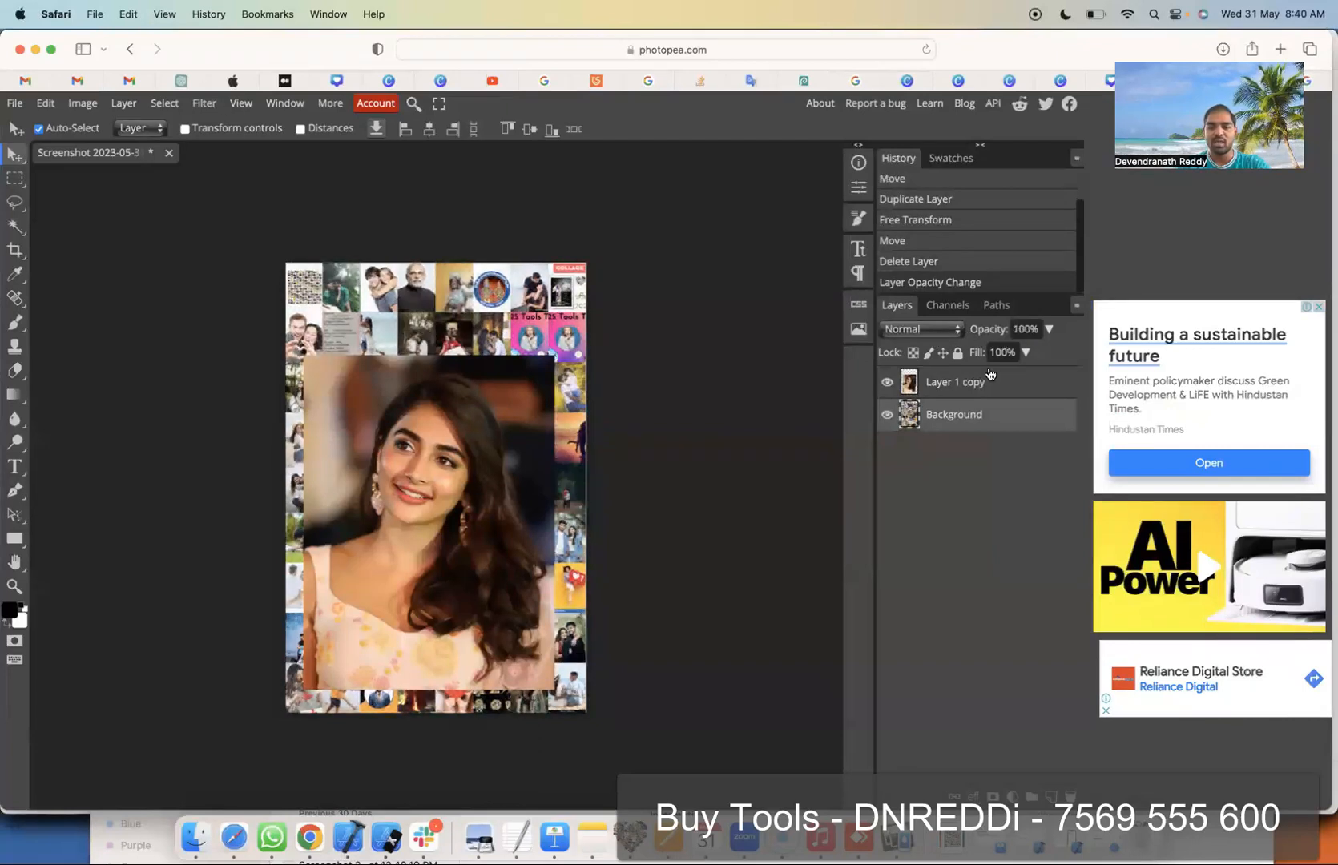
pyautogui.click(969, 386)
pyautogui.click(968, 414)
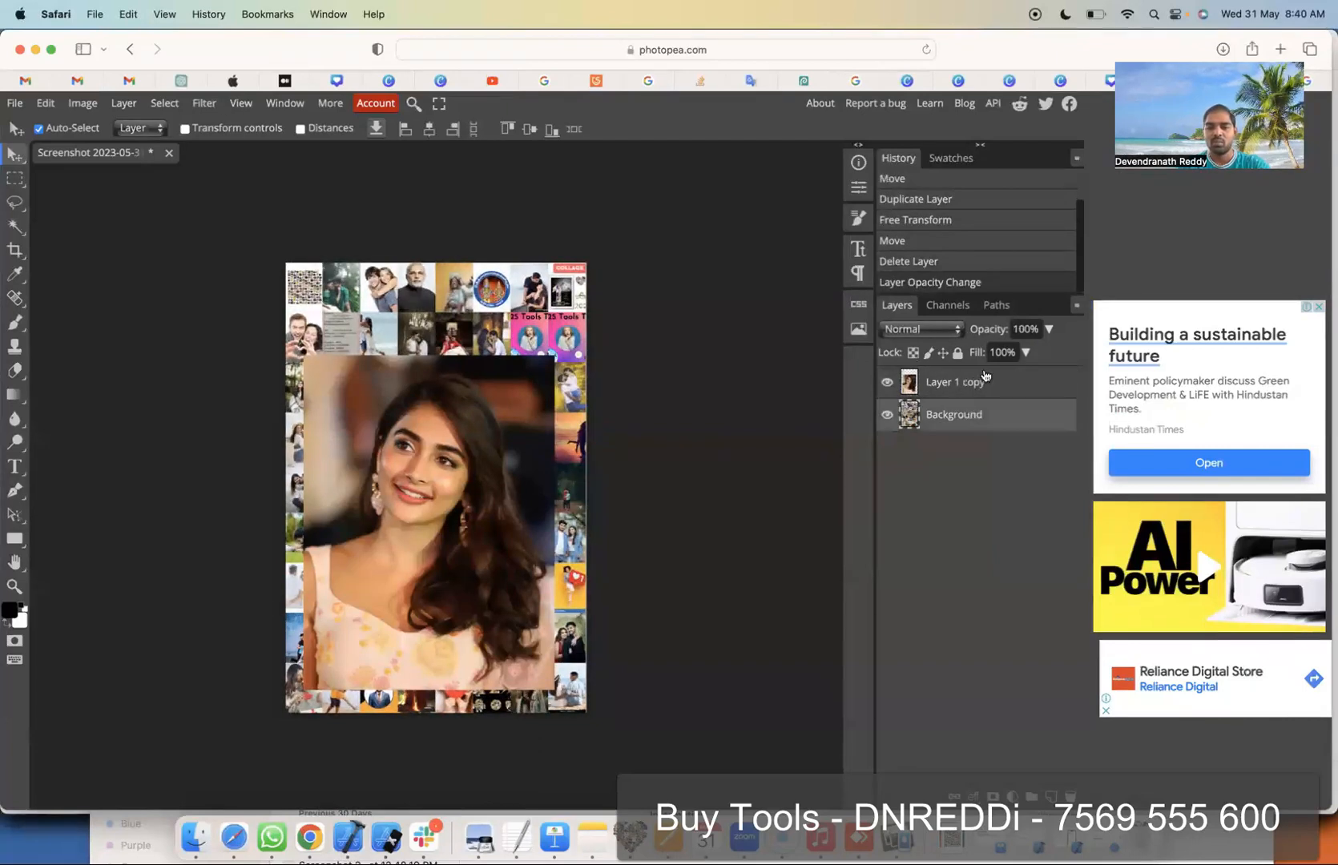
pyautogui.click(961, 386)
pyautogui.moveTo(995, 333)
pyautogui.mouseDown()
pyautogui.moveTo(962, 335)
pyautogui.moveTo(974, 331)
pyautogui.mouseUp()
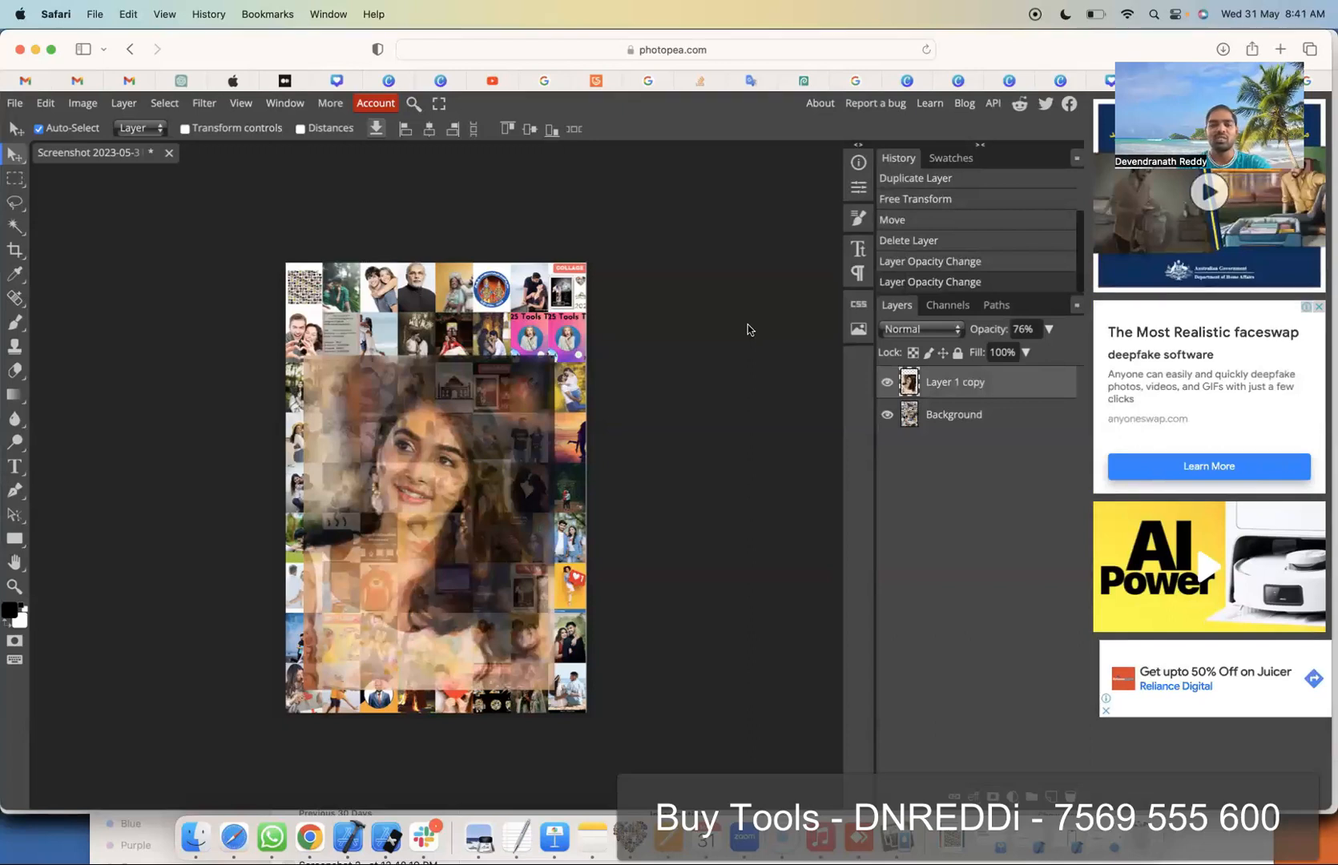
# Step: Switch to the Desktop folder in Finder
pyautogui.press('super+Tab')
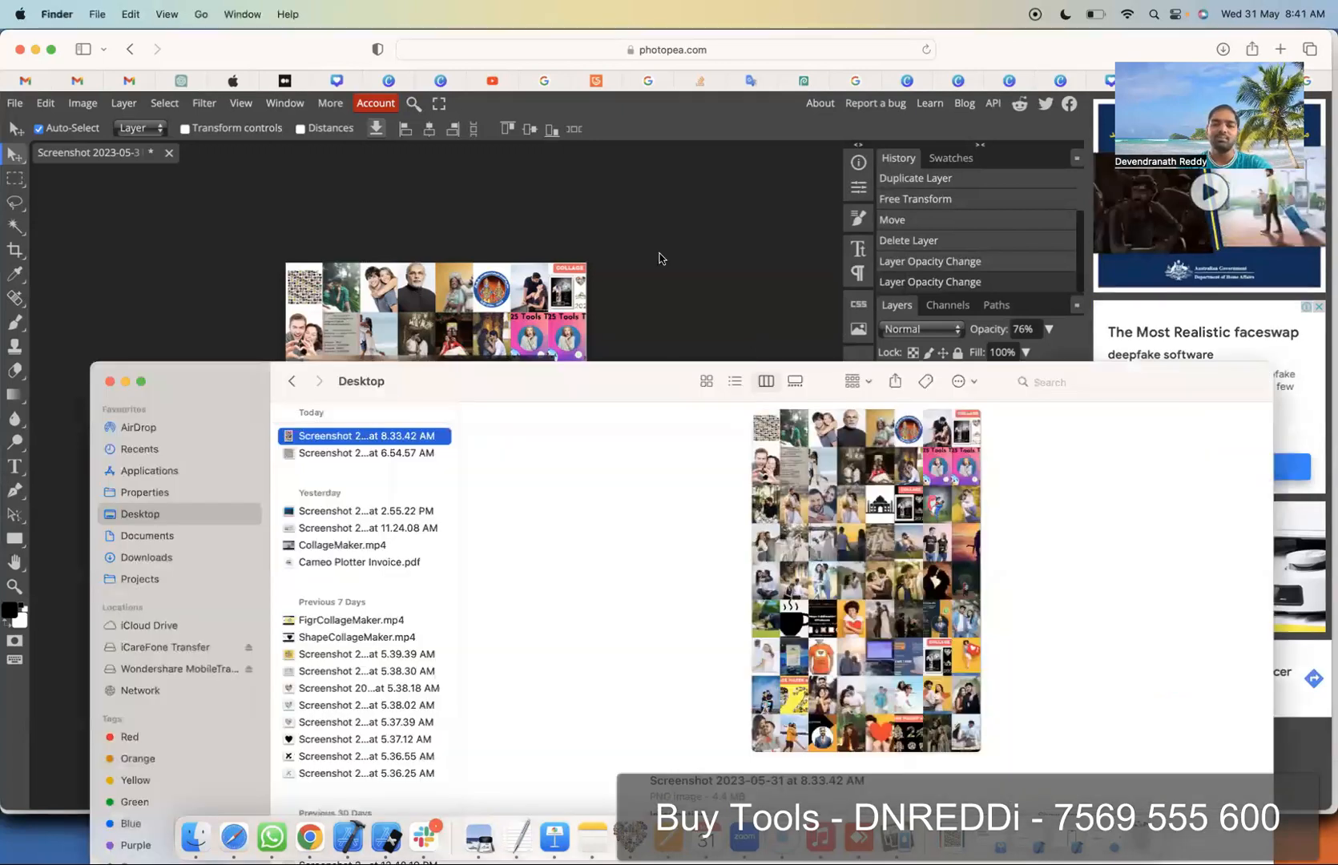